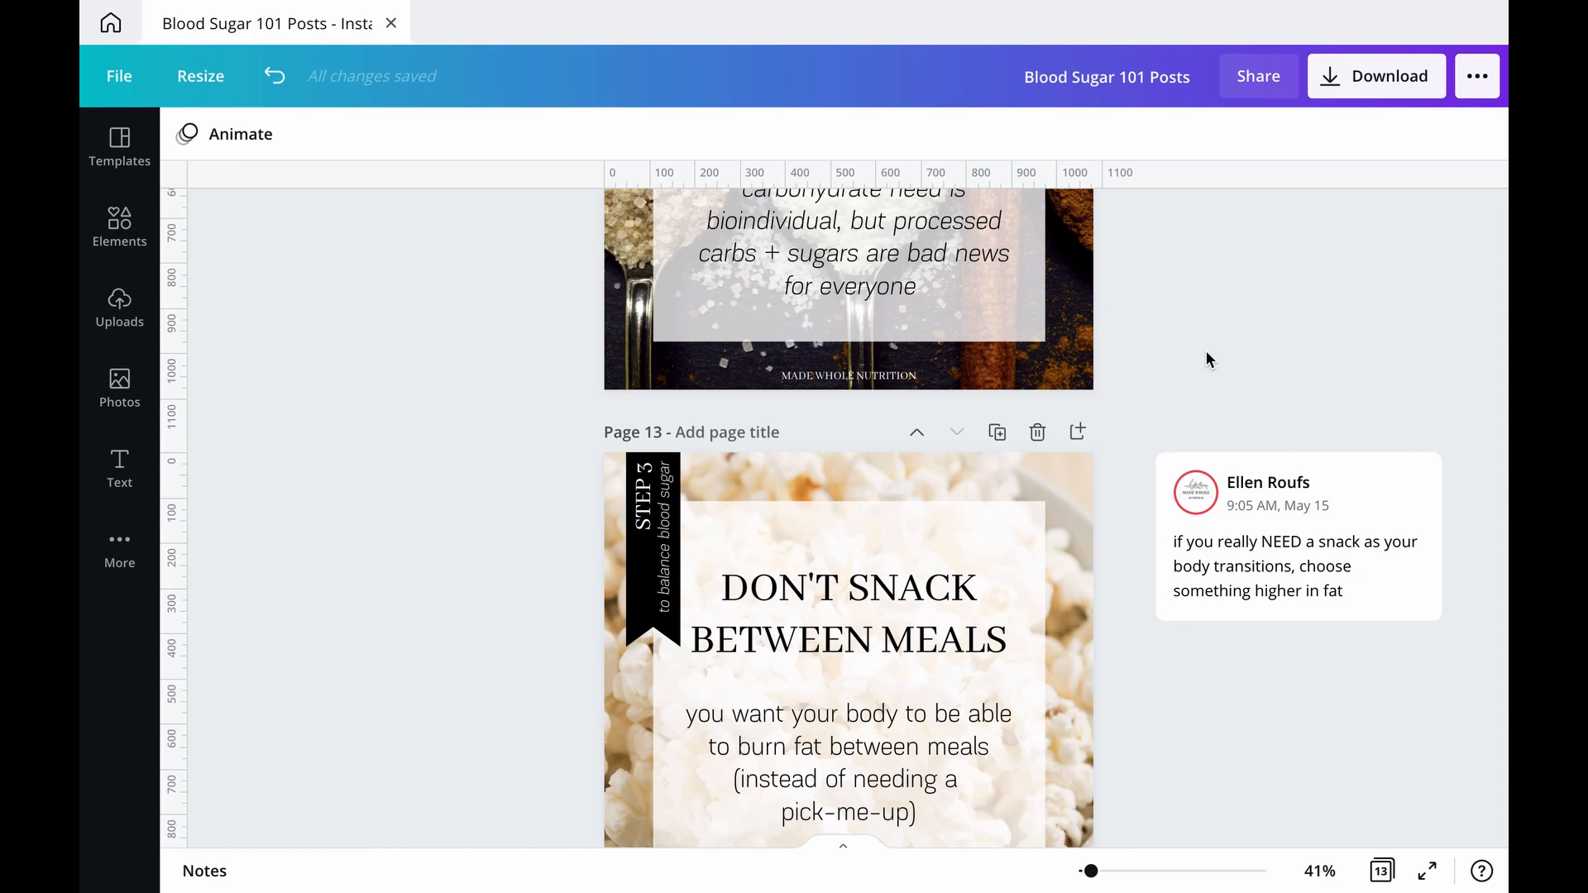
scroll(920, 546, "up", 2)
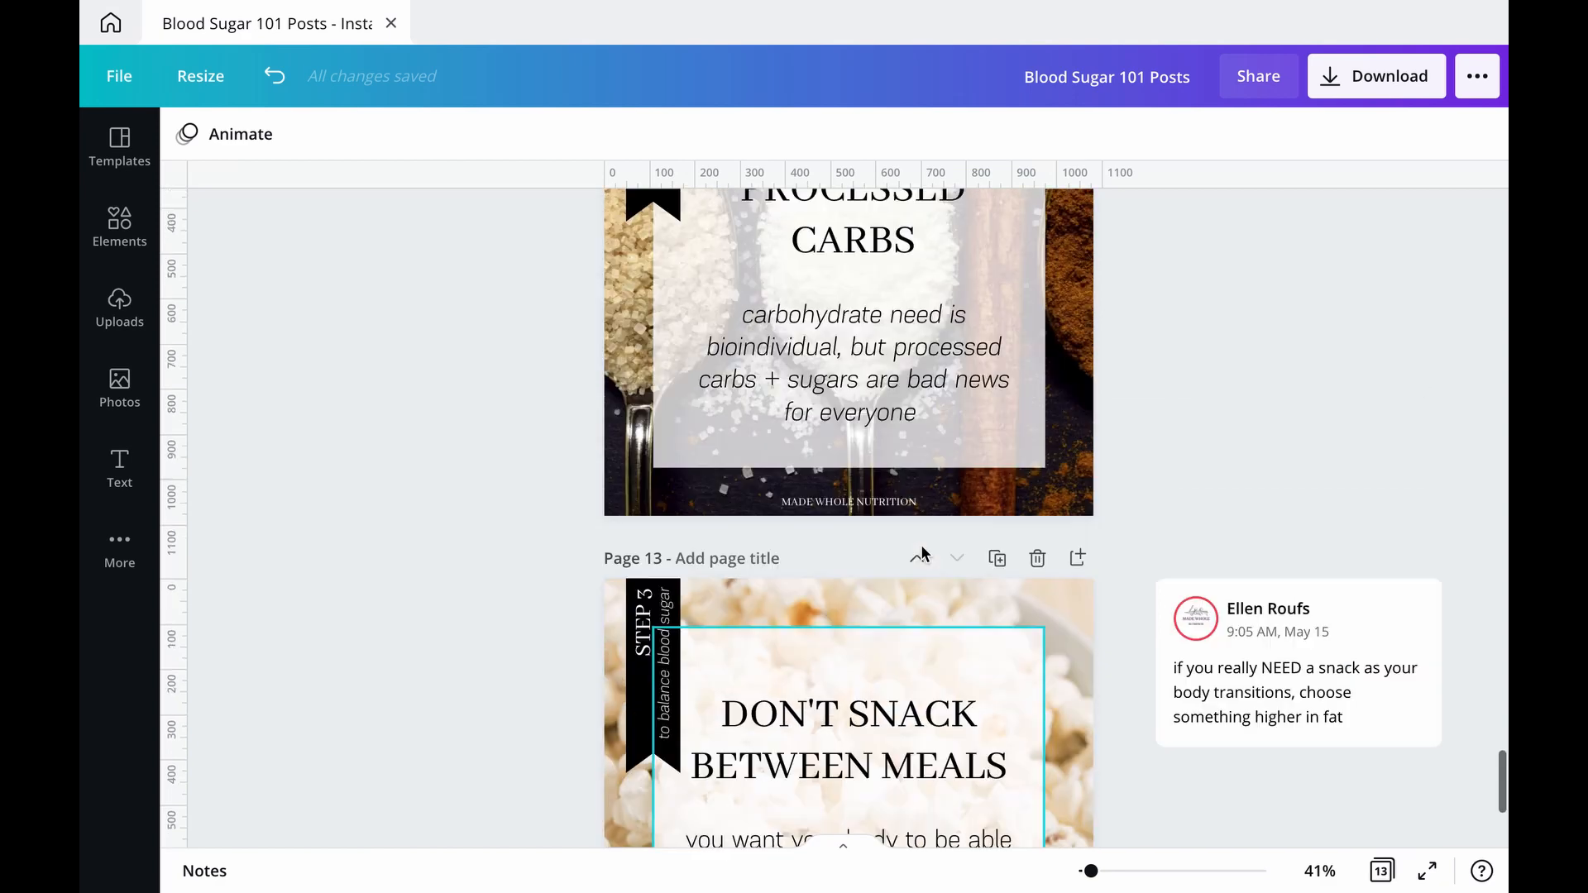
scroll(920, 549, "up", 2)
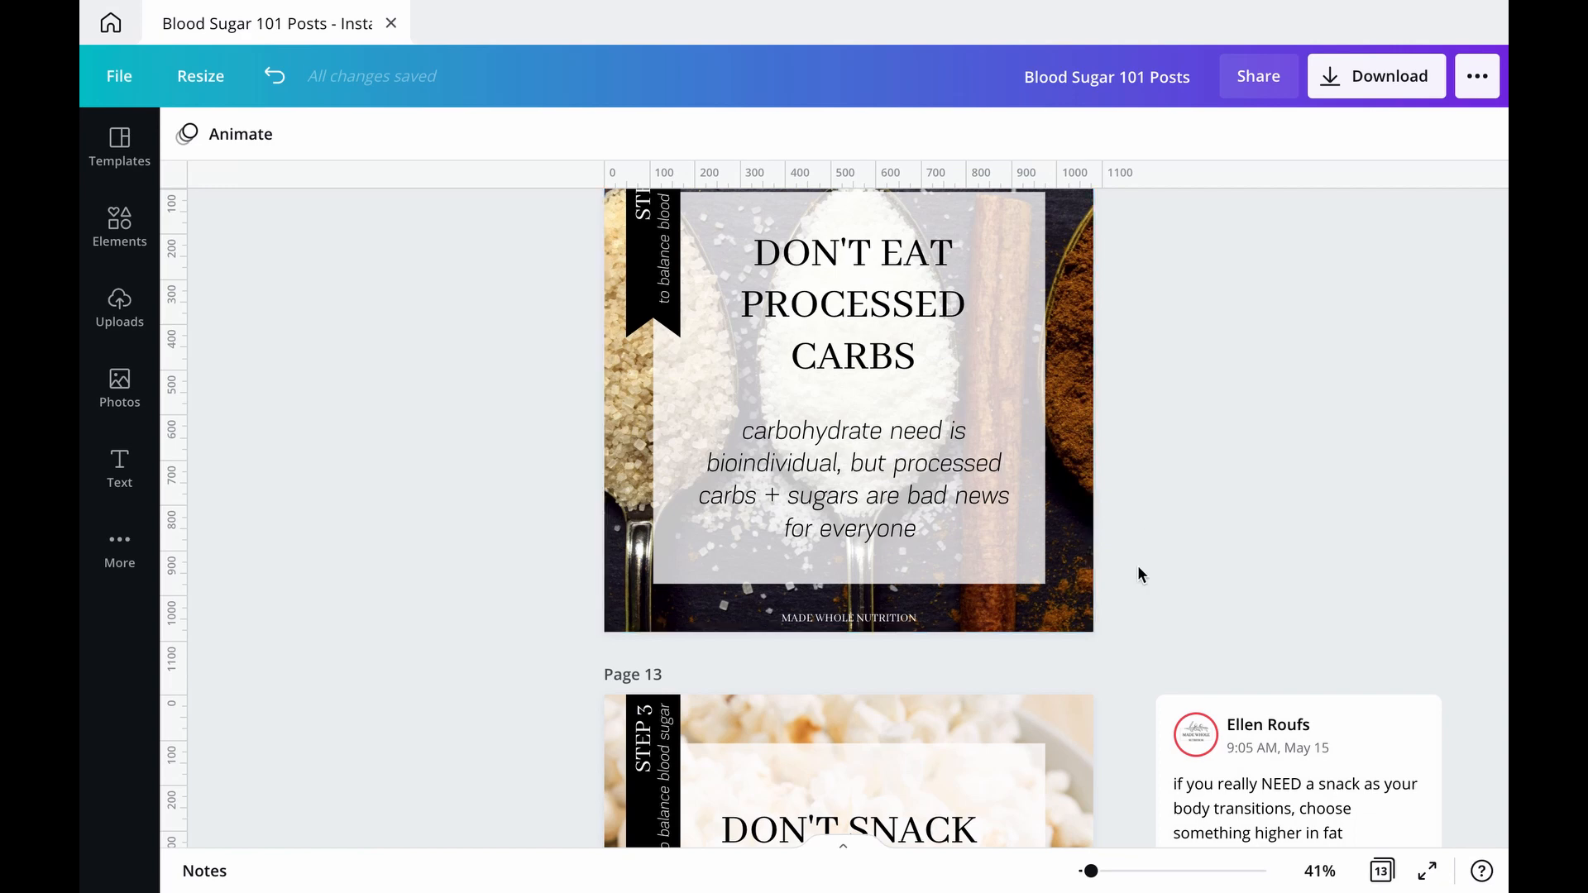
scroll(1138, 566, "up", 3)
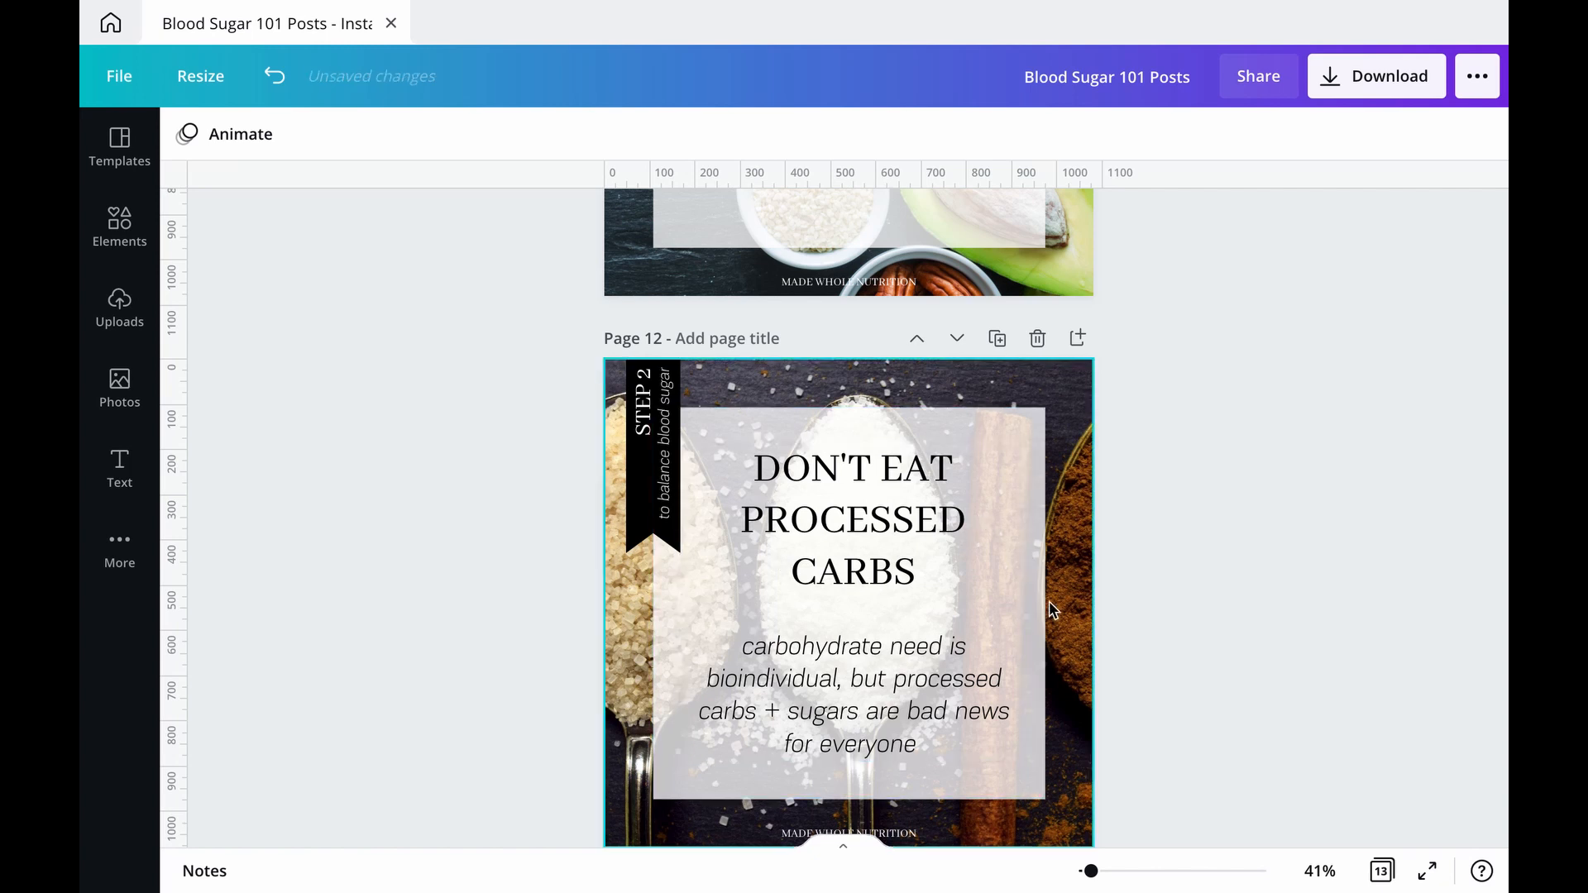
scroll(1053, 611, "up", 10)
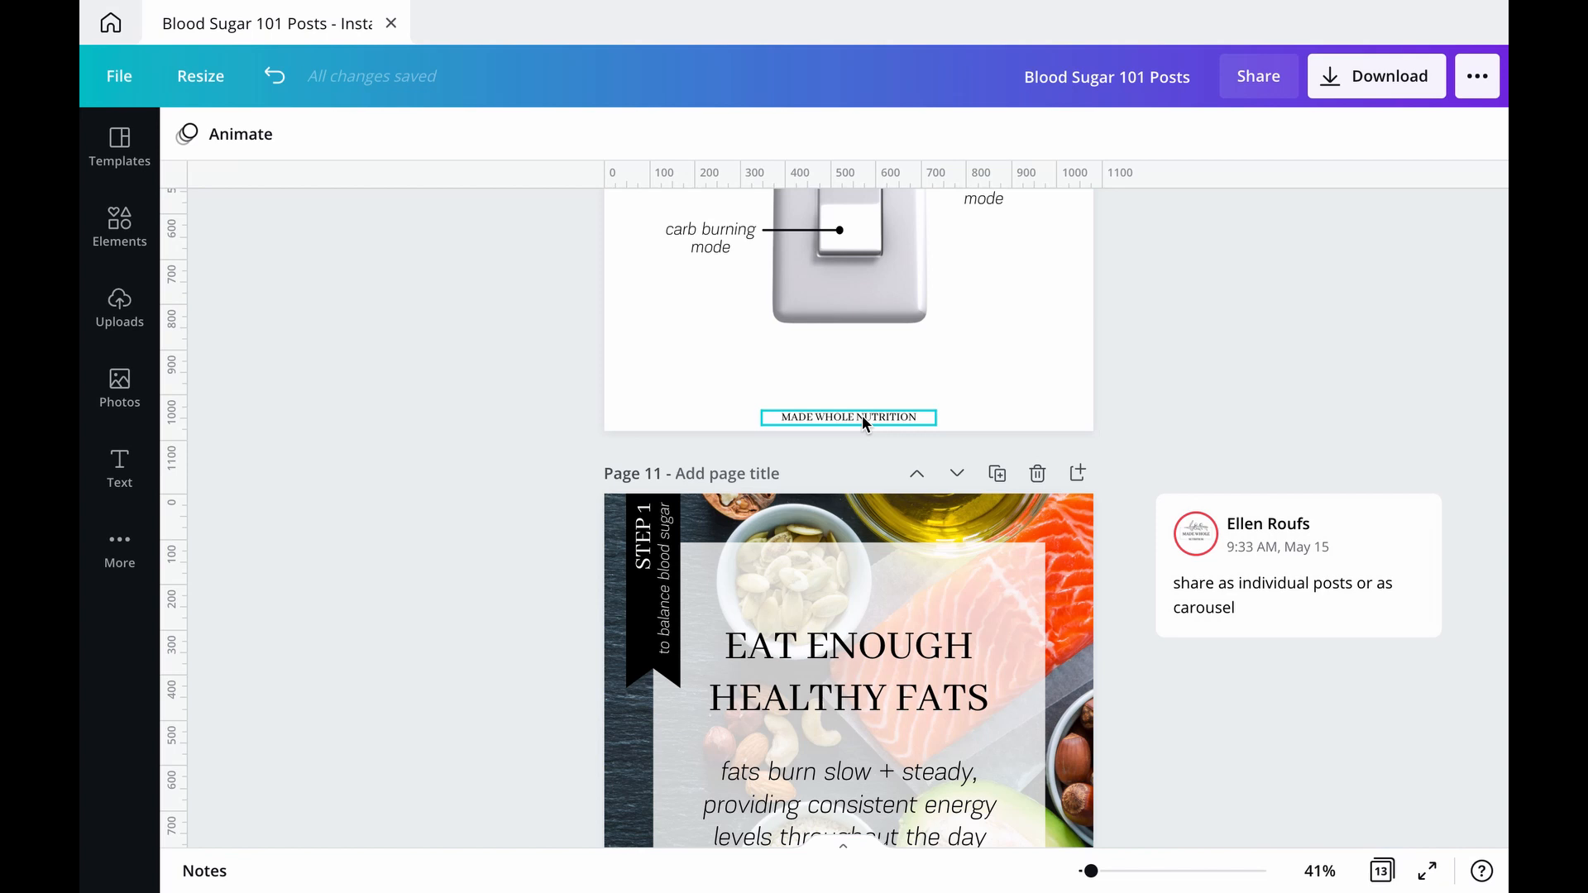
left_click(862, 418)
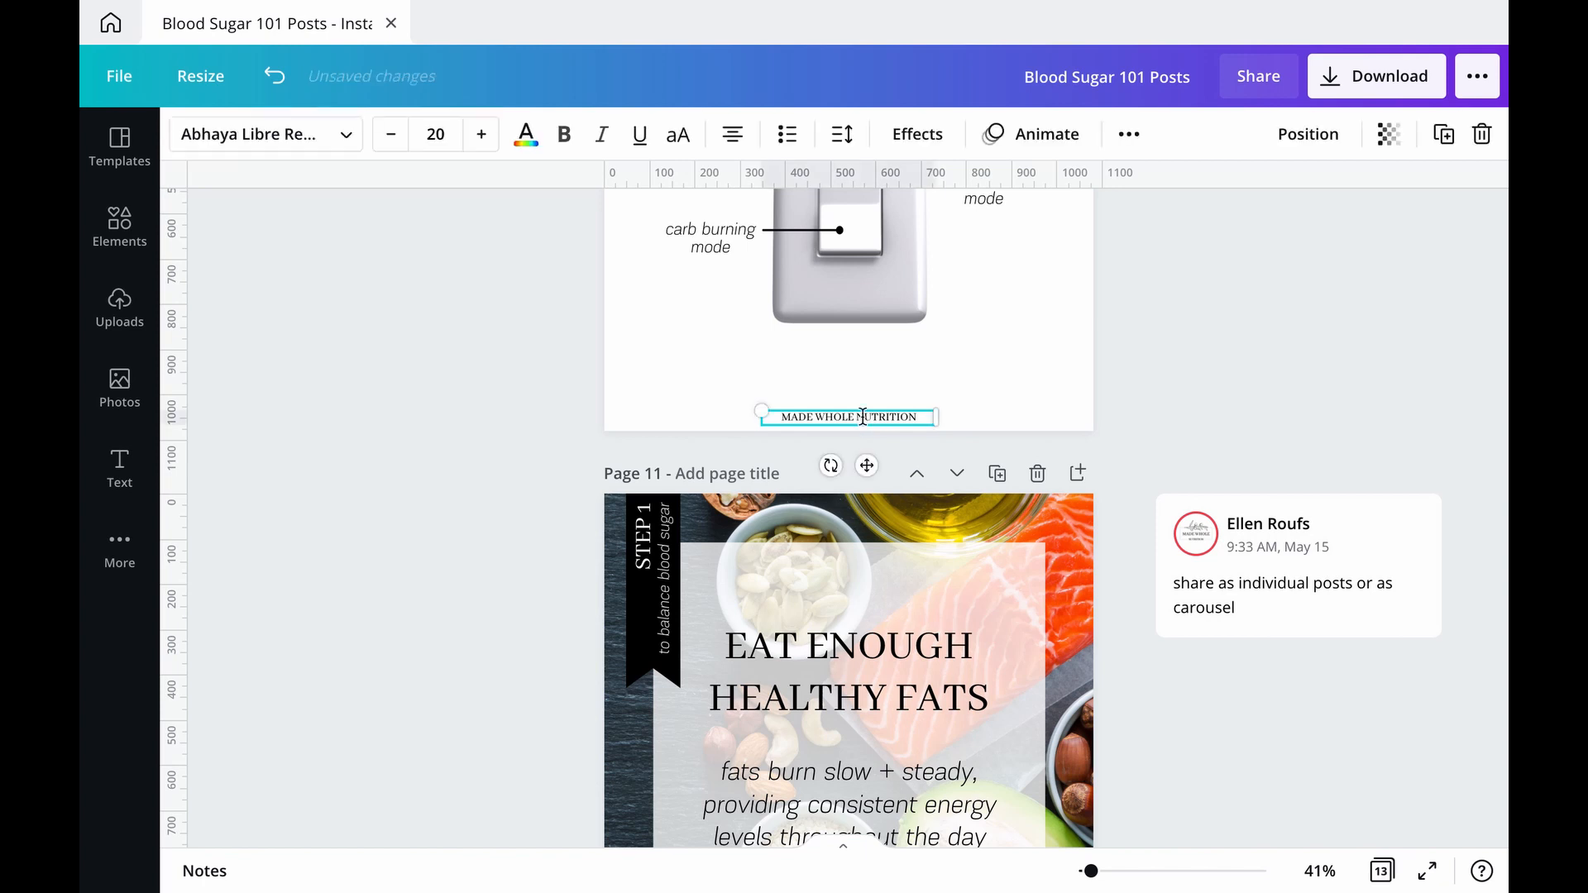
key("super+a")
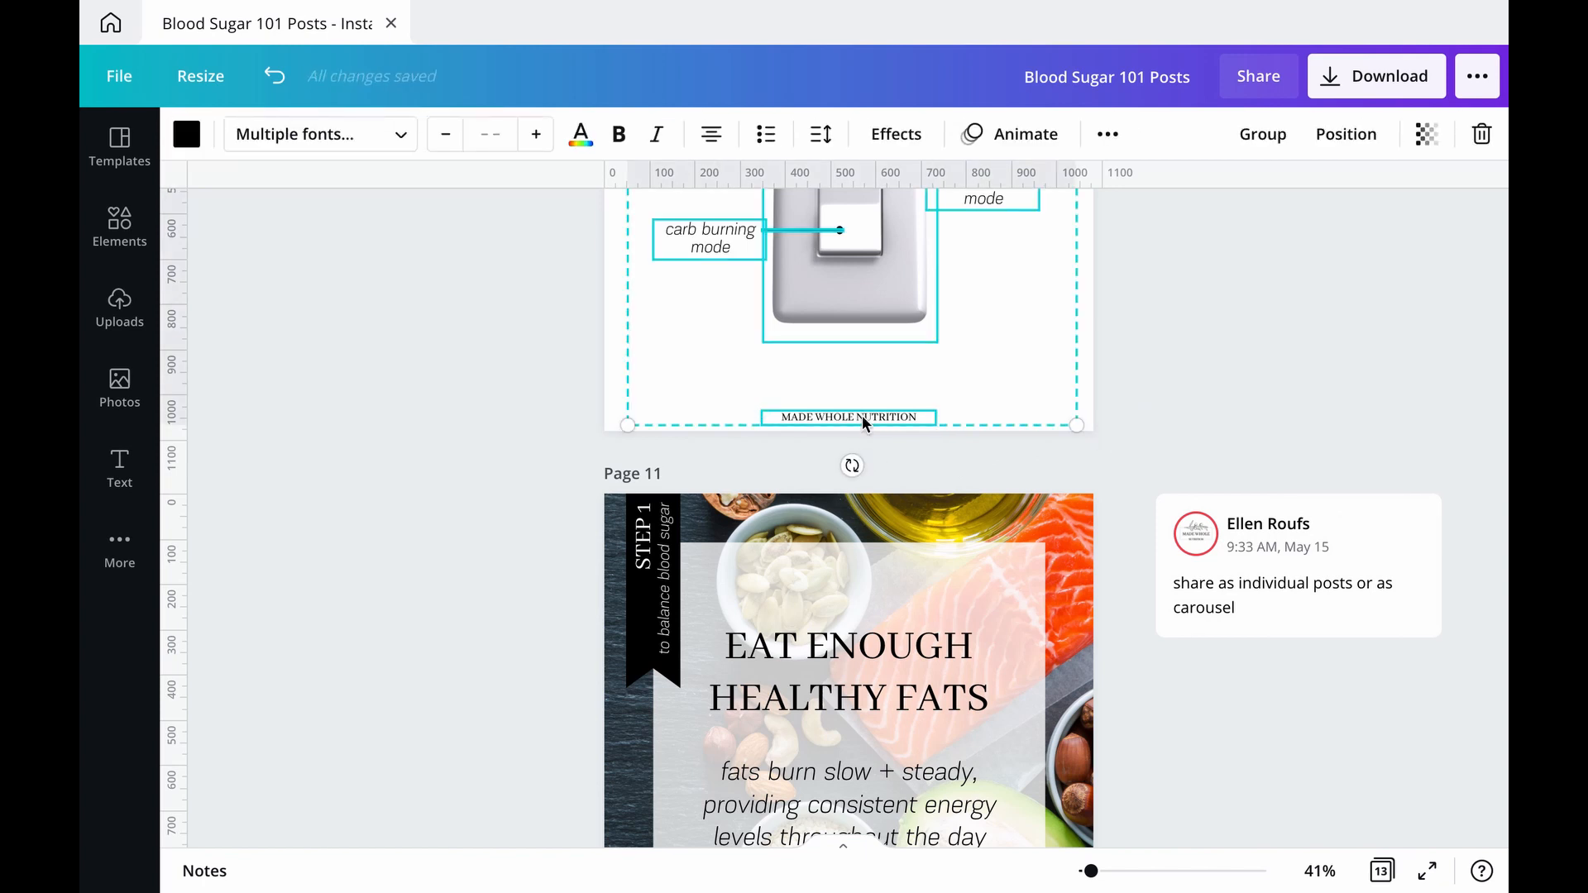
left_click(1364, 404)
left_click(845, 418)
left_click(846, 419)
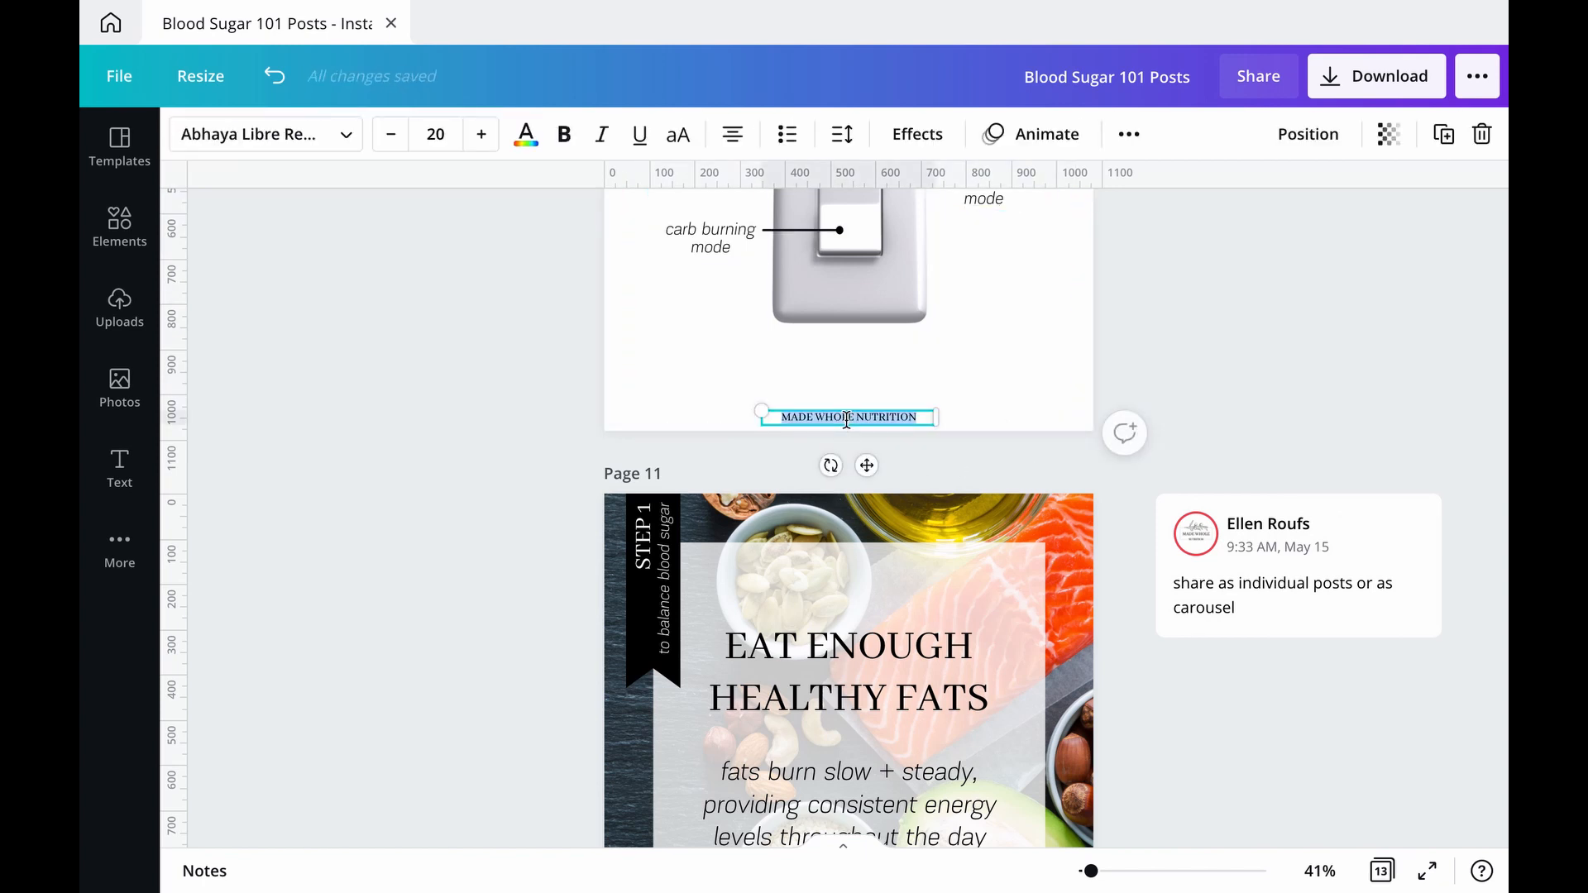
type("@")
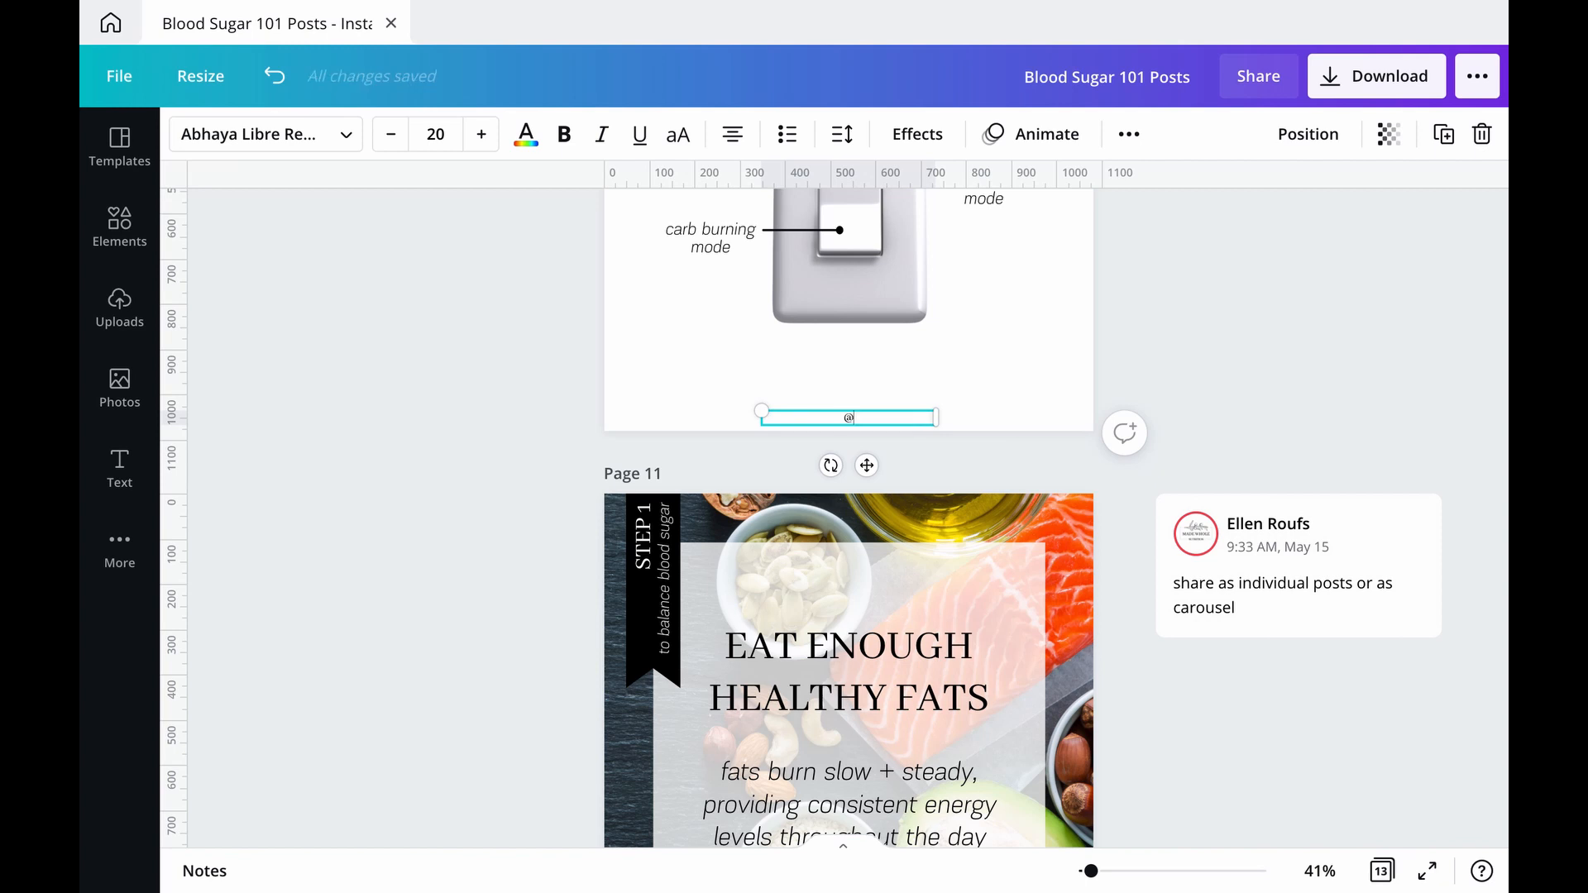
type("made_whole_nutrition")
left_click(1088, 393)
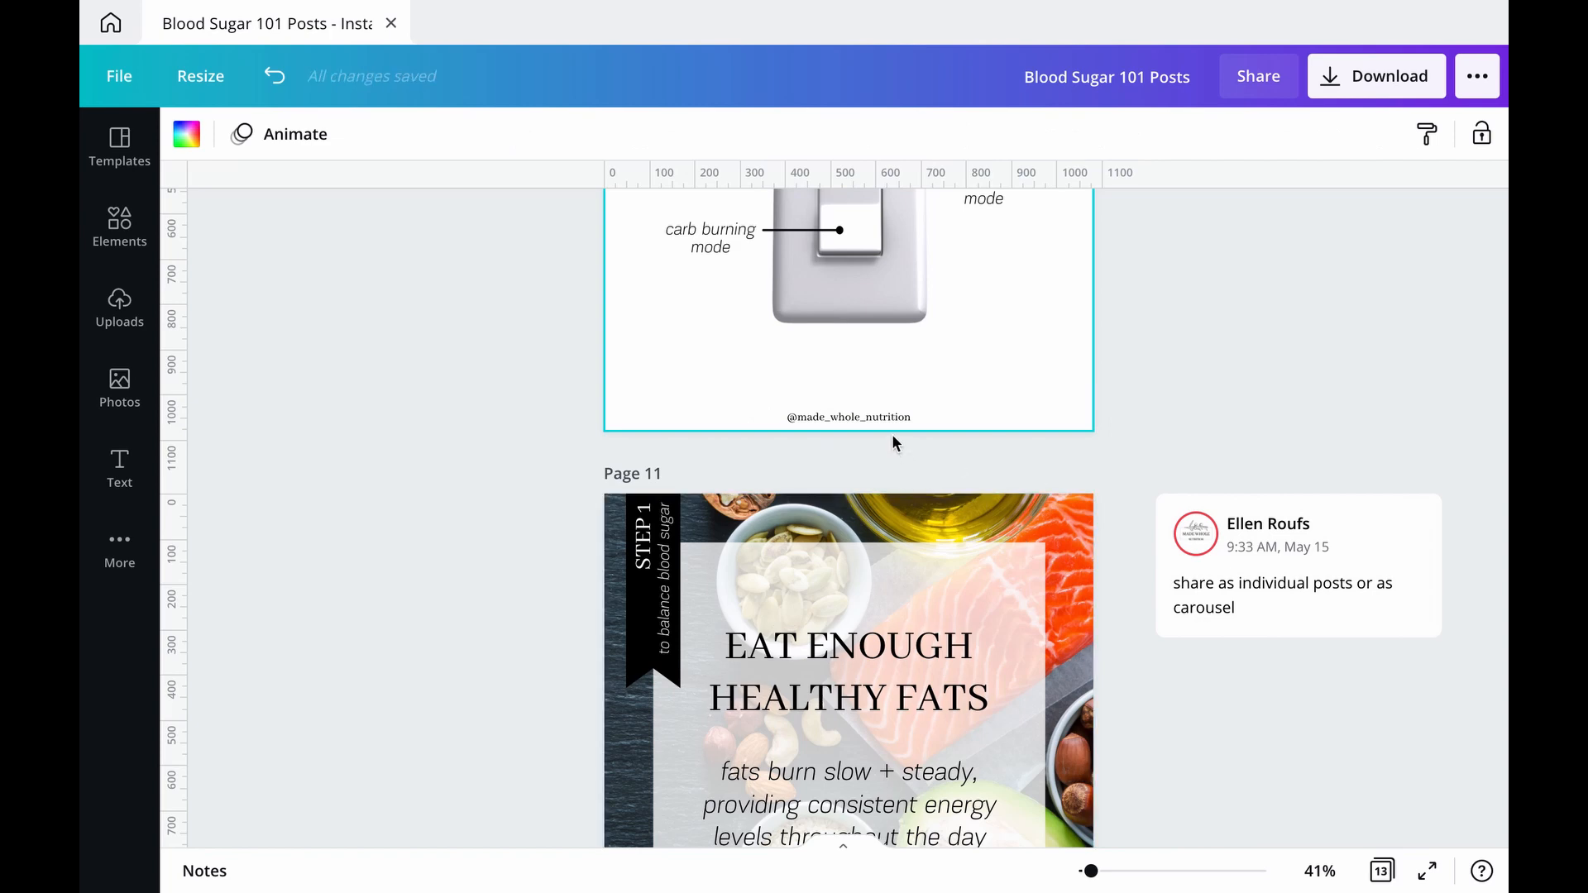
Step: Change the background of page 8, the Balanced Blood Sugar post, to the light grey of the Made Whole Nutrition palette
scroll(1025, 400, "down", 5)
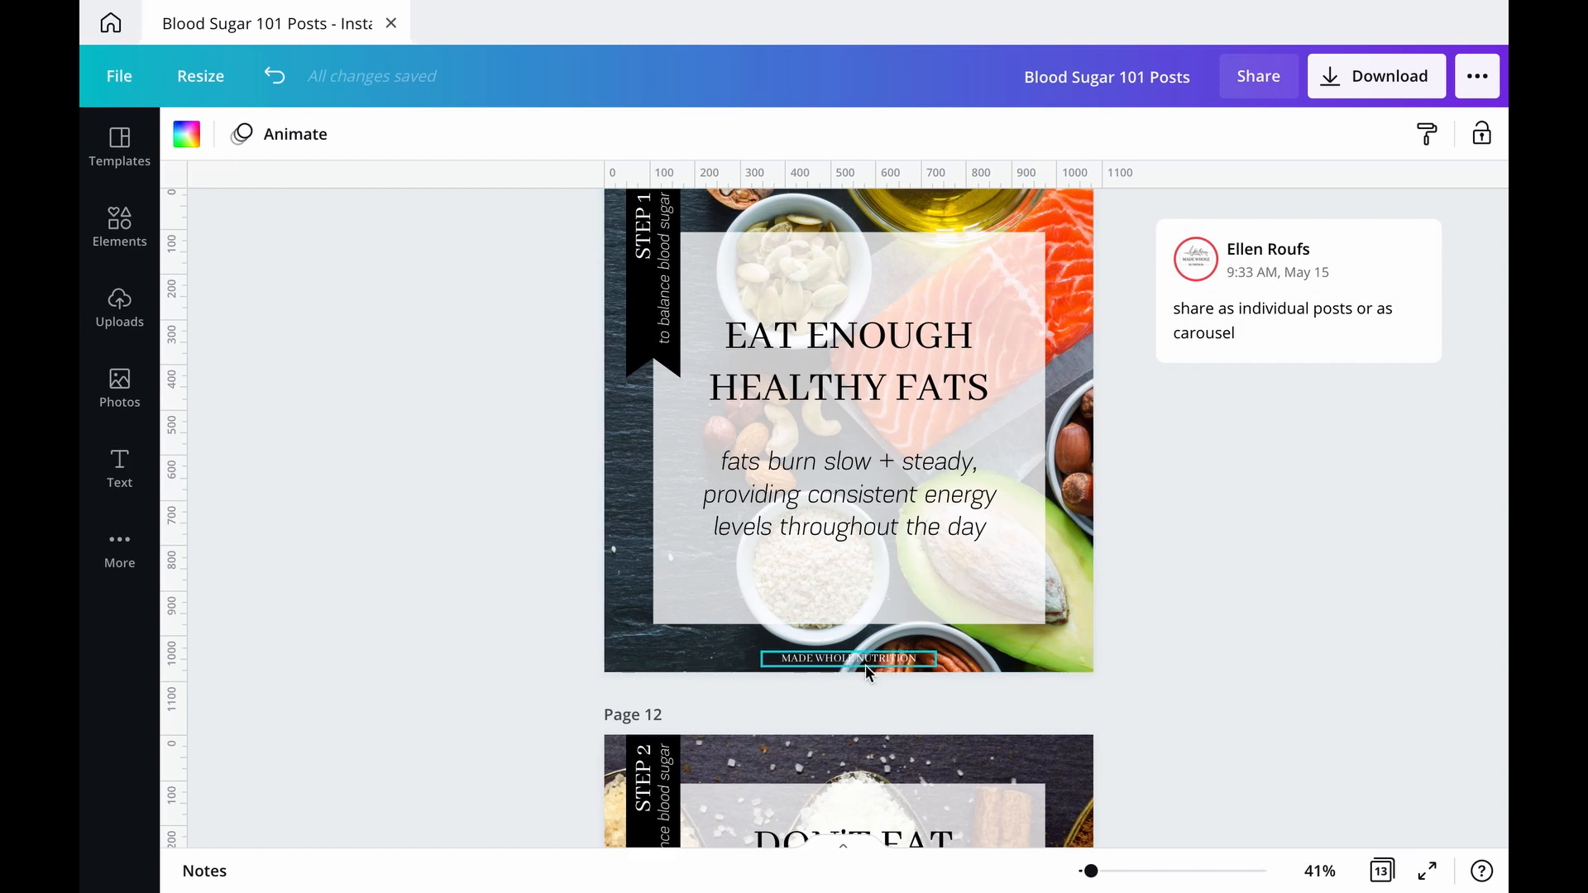
scroll(868, 670, "up", 7)
scroll(866, 671, "up", 2)
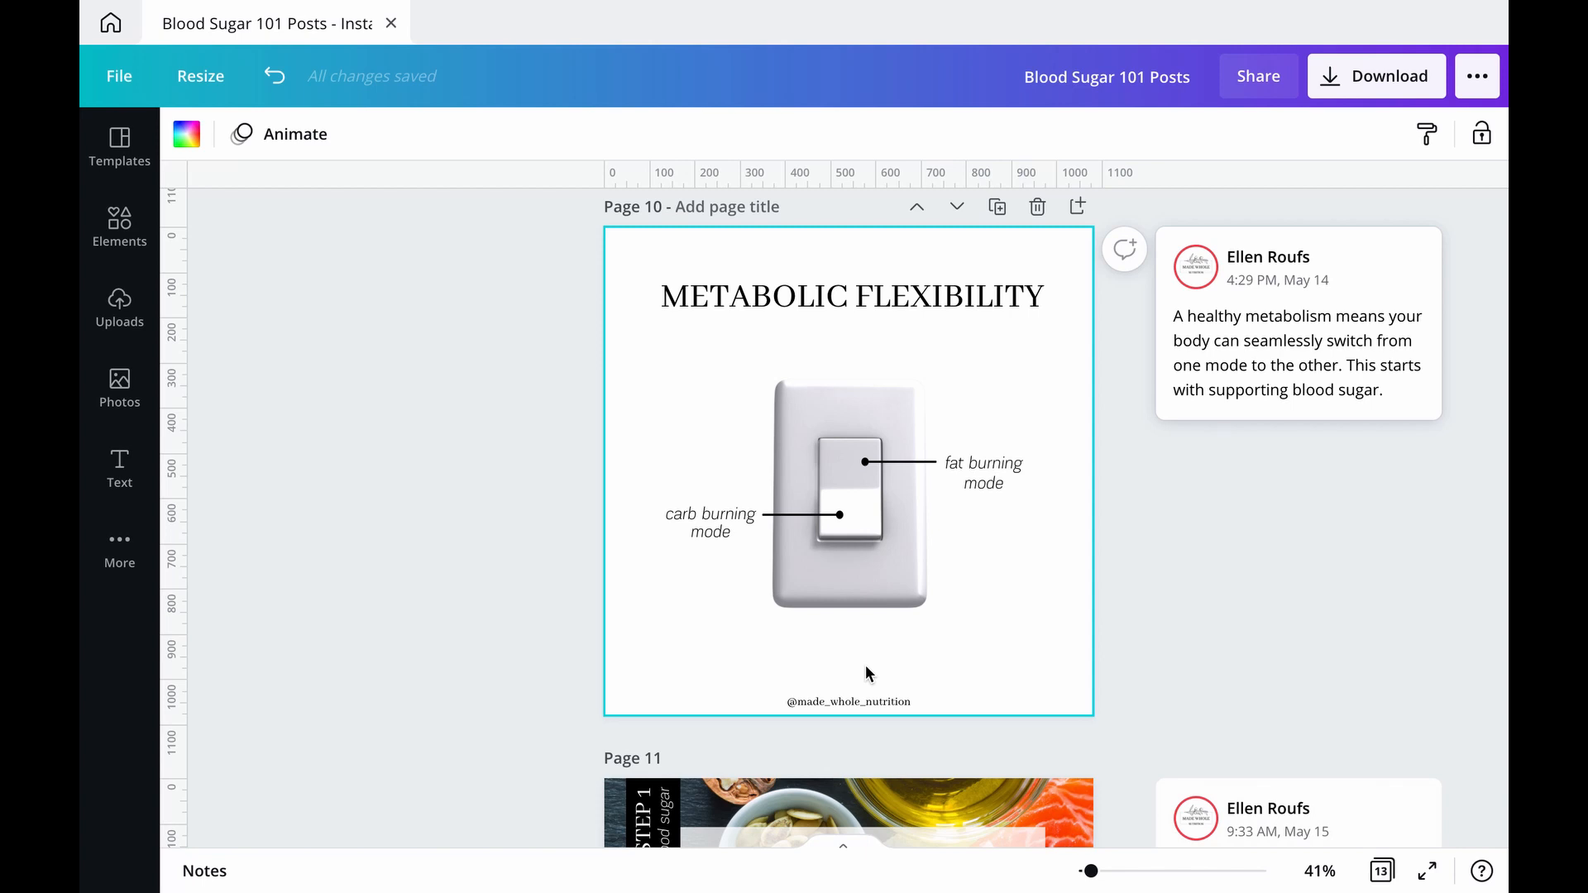
scroll(1101, 626, "up", 5)
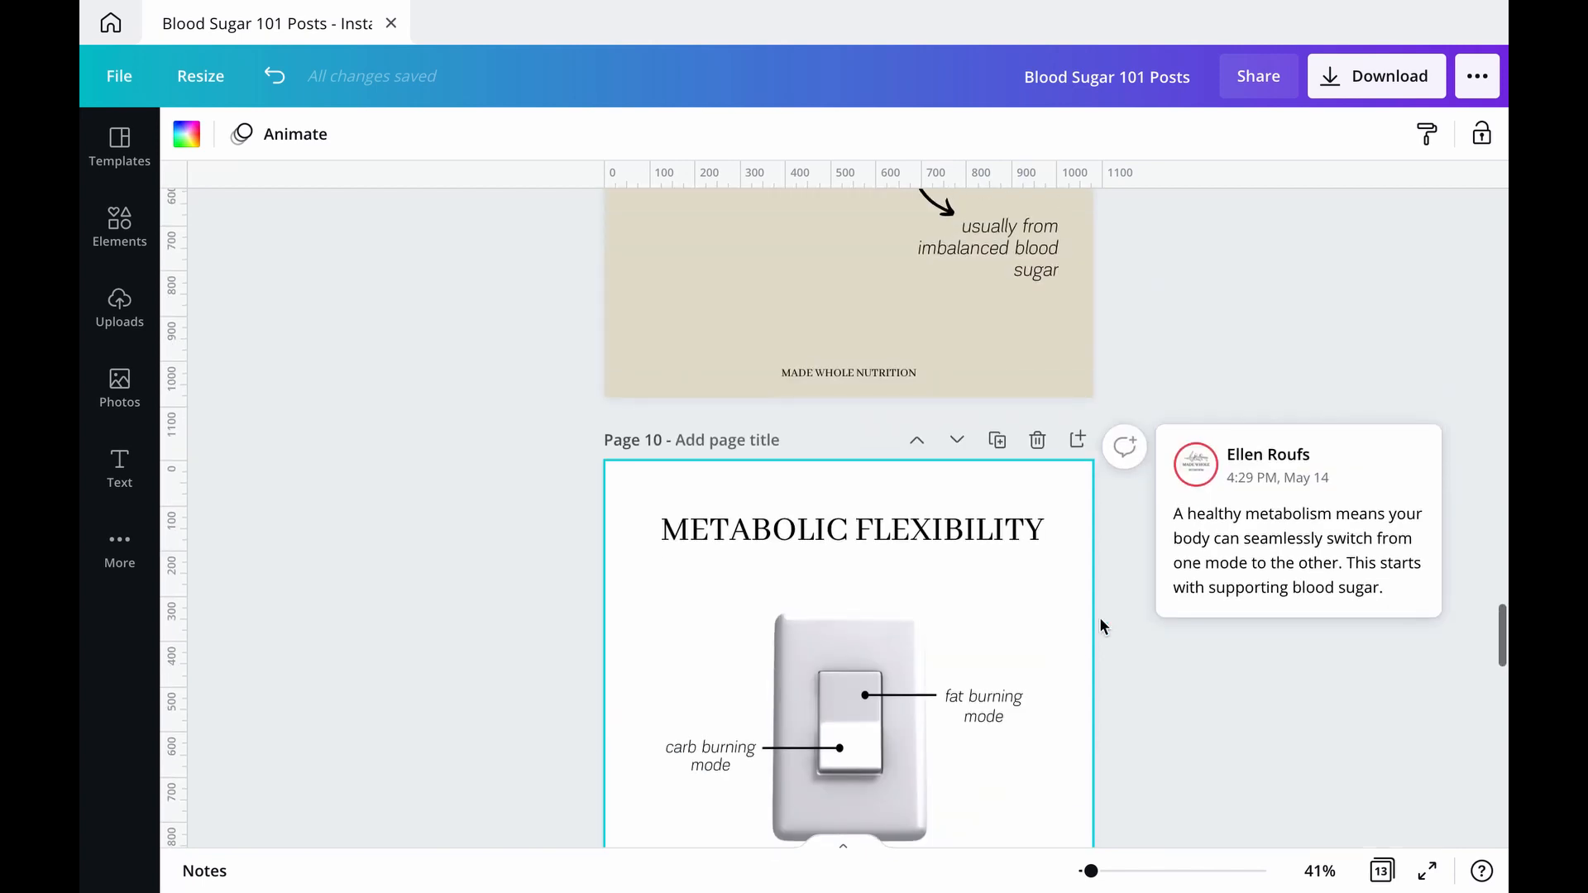
scroll(1100, 618, "up", 8)
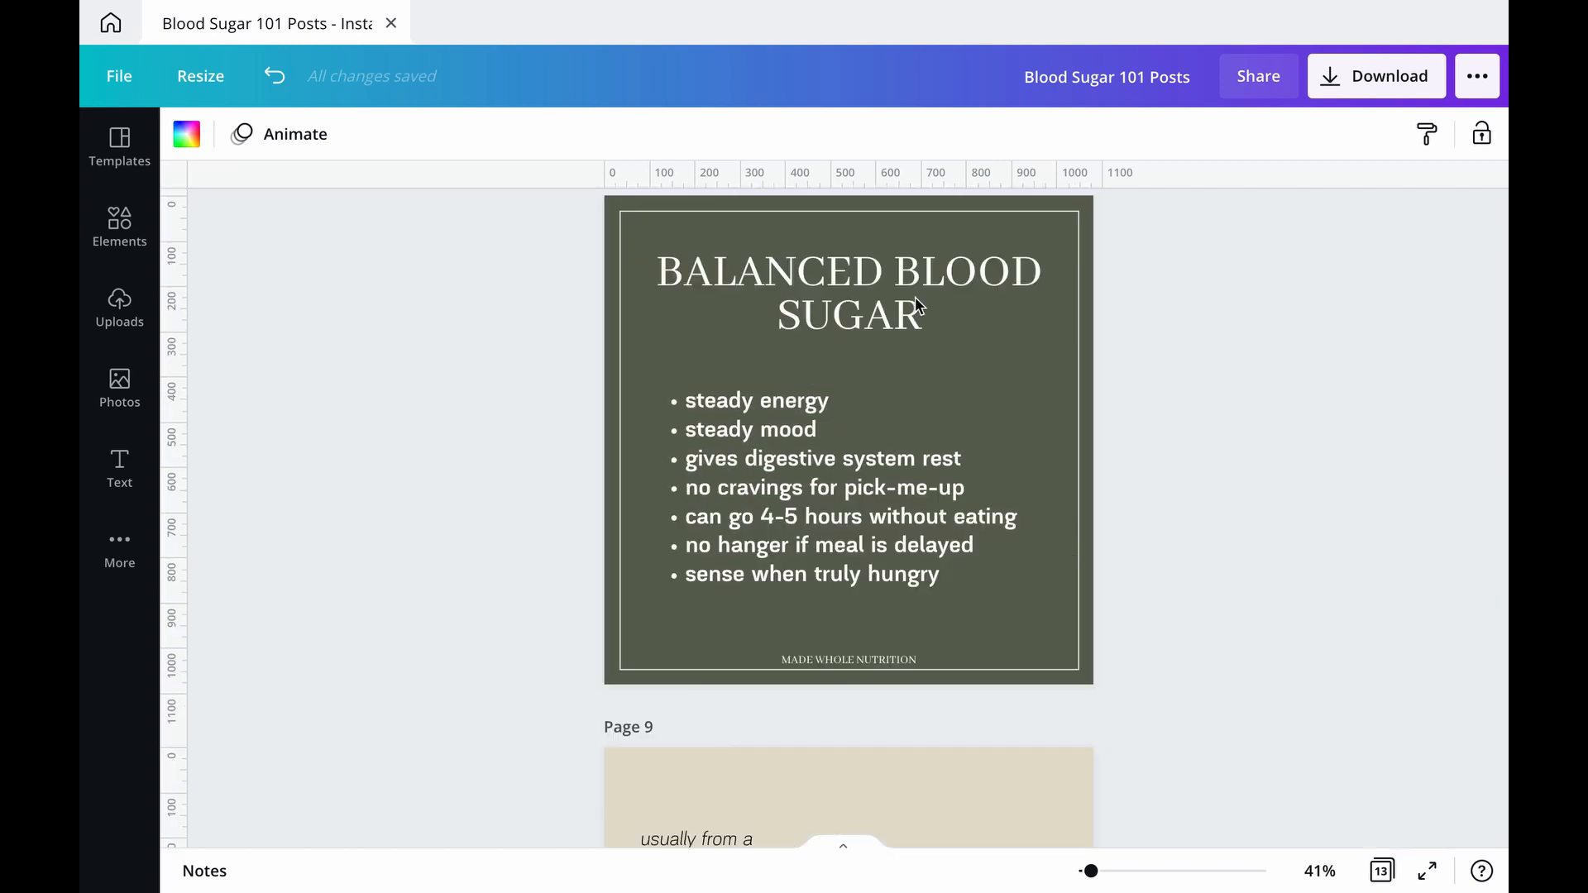
scroll(306, 468, "up", 3)
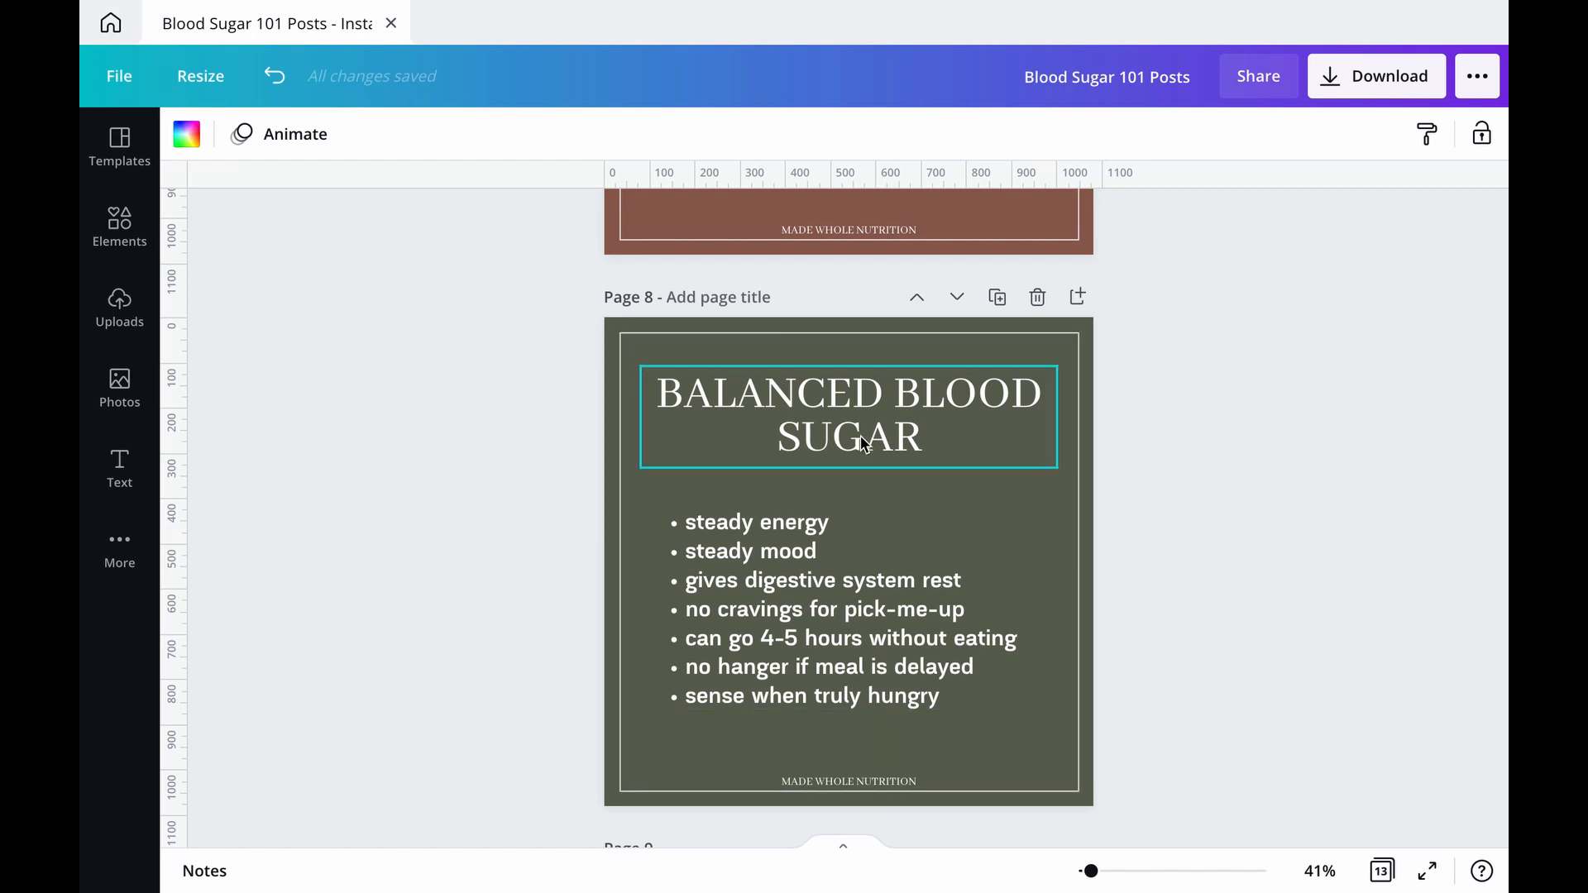
scroll(1165, 592, "down", 3)
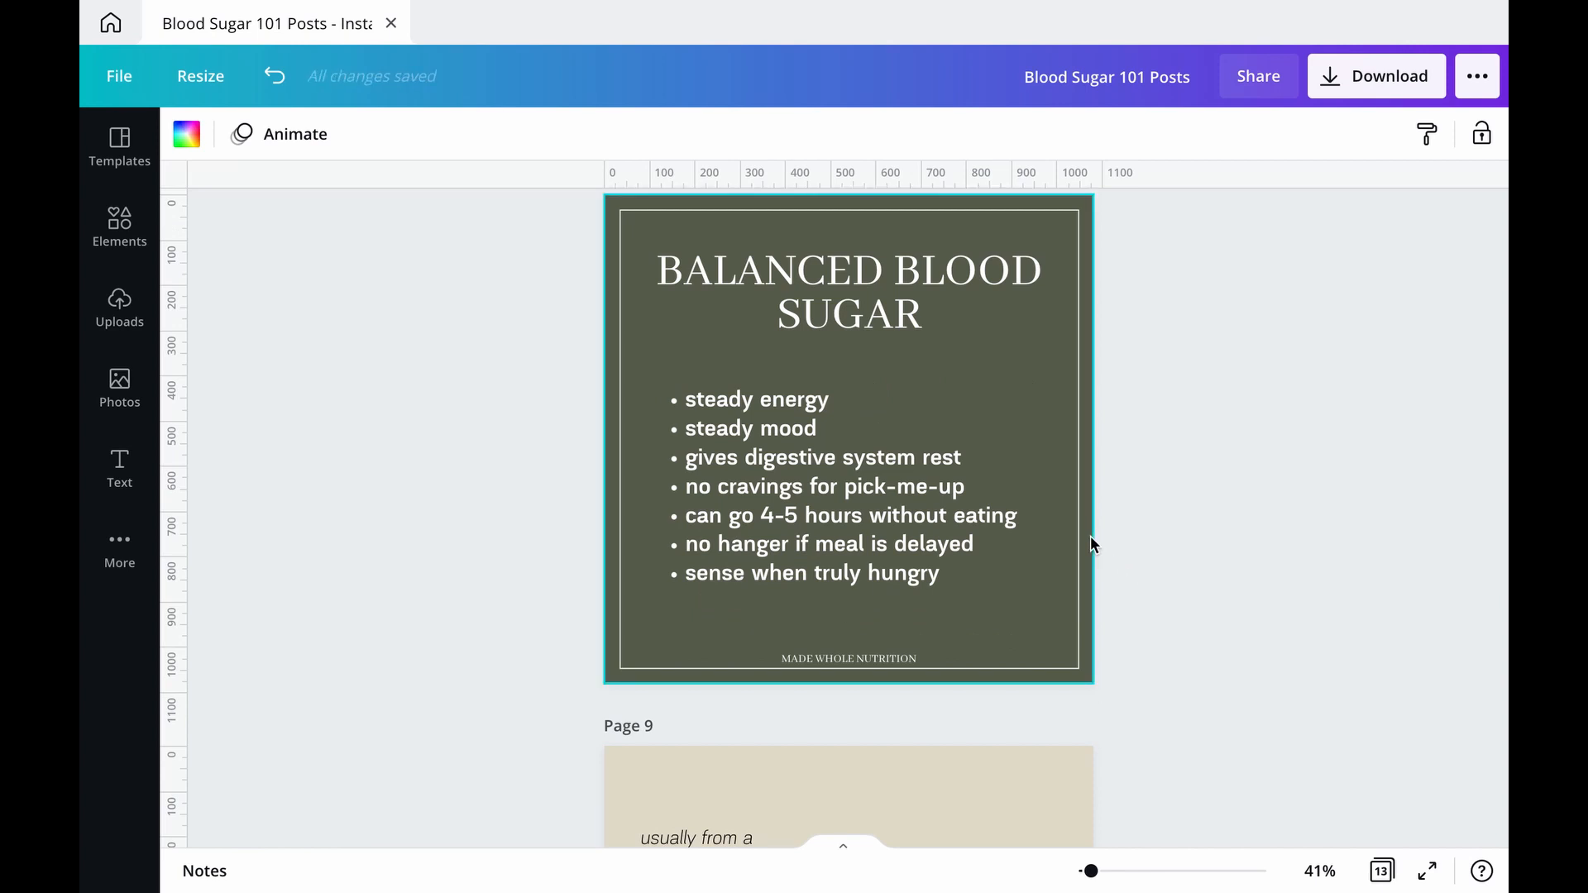
left_click(1090, 534)
left_click(179, 135)
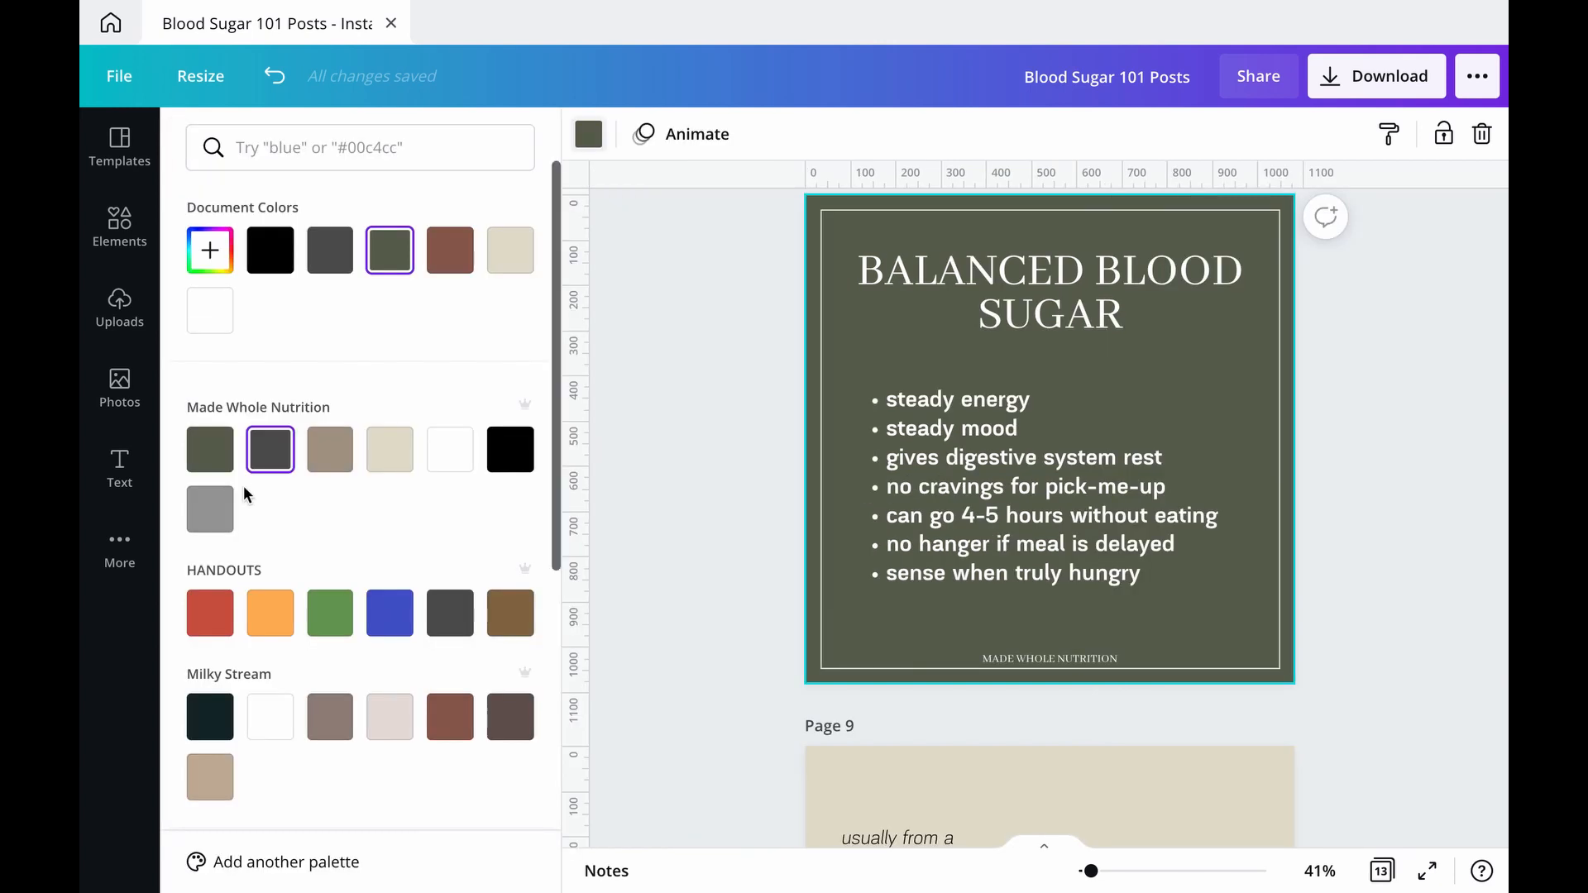
left_click(213, 507)
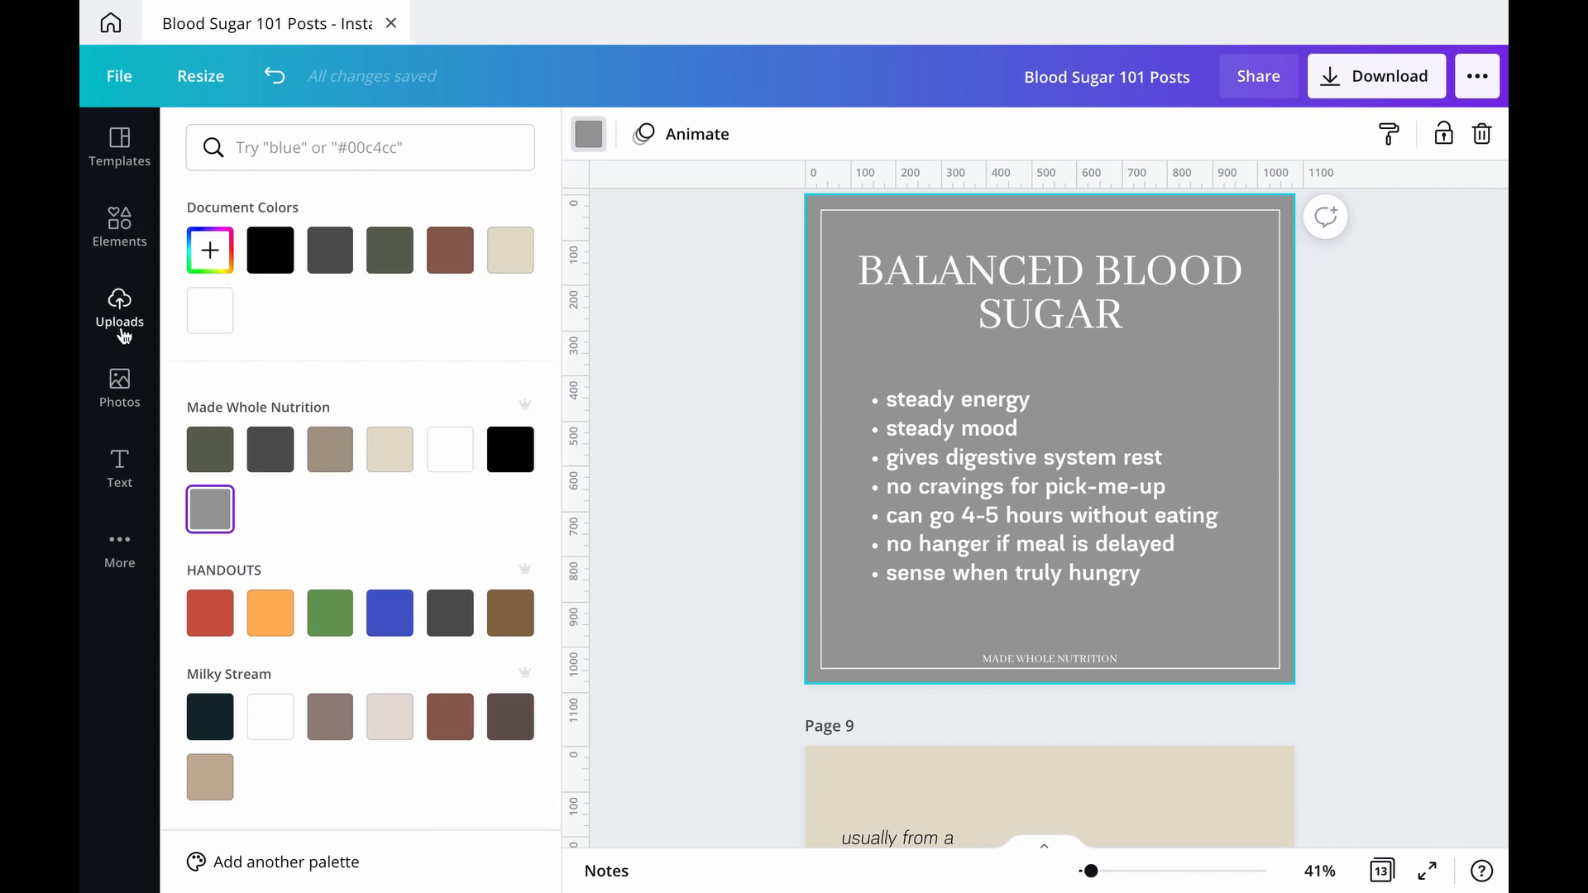
Step: Search the photos for "fruit" and set the picture of the fruit salad in a white bowl as page 8's background
left_click(125, 382)
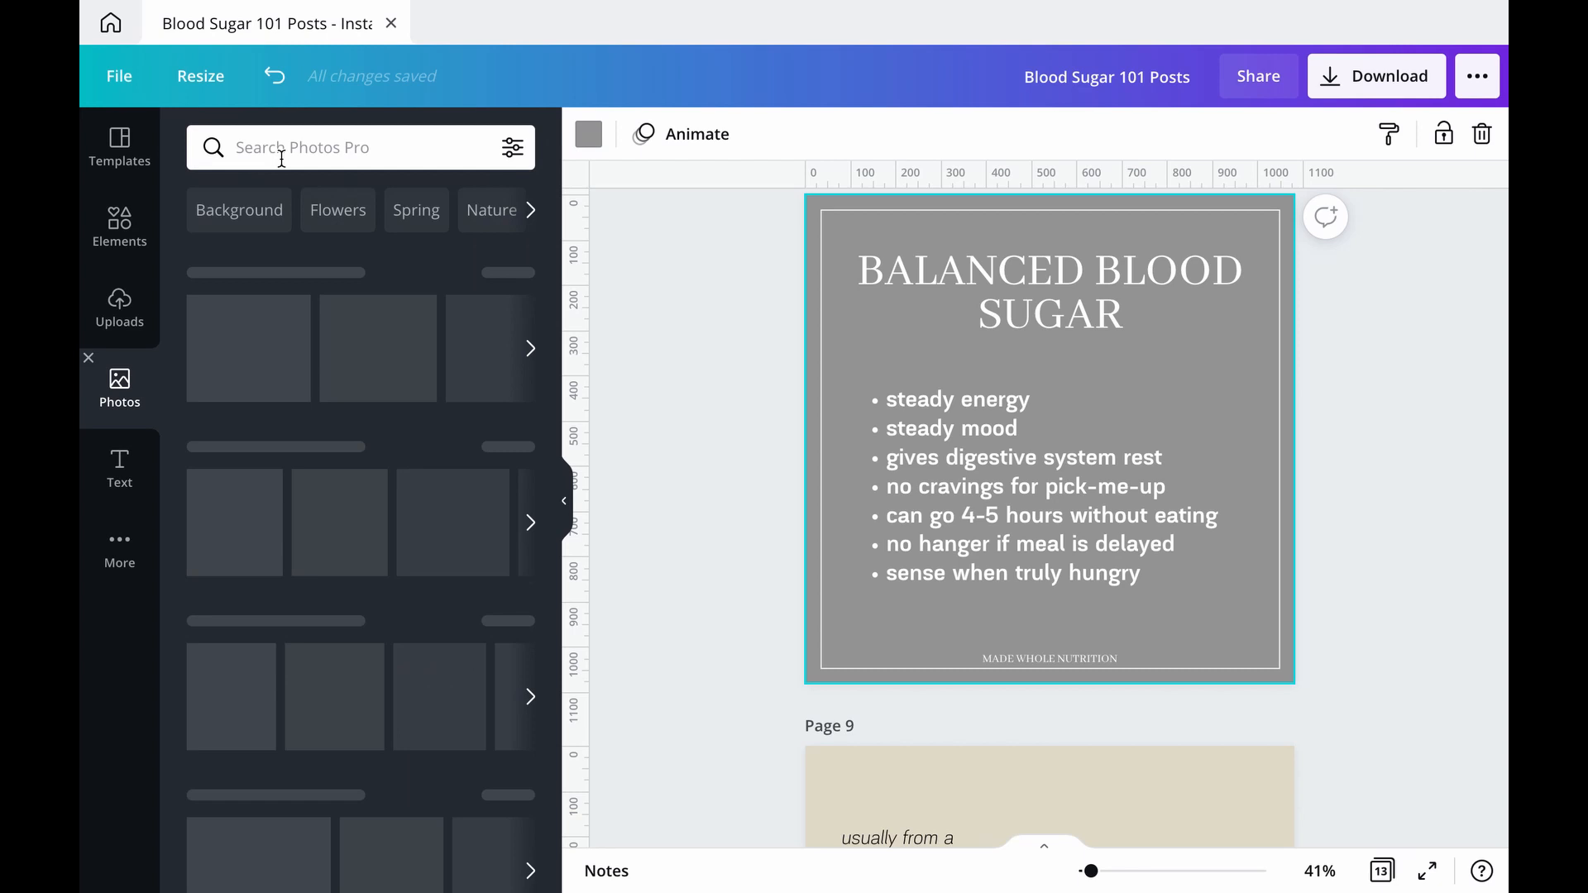
left_click(287, 149)
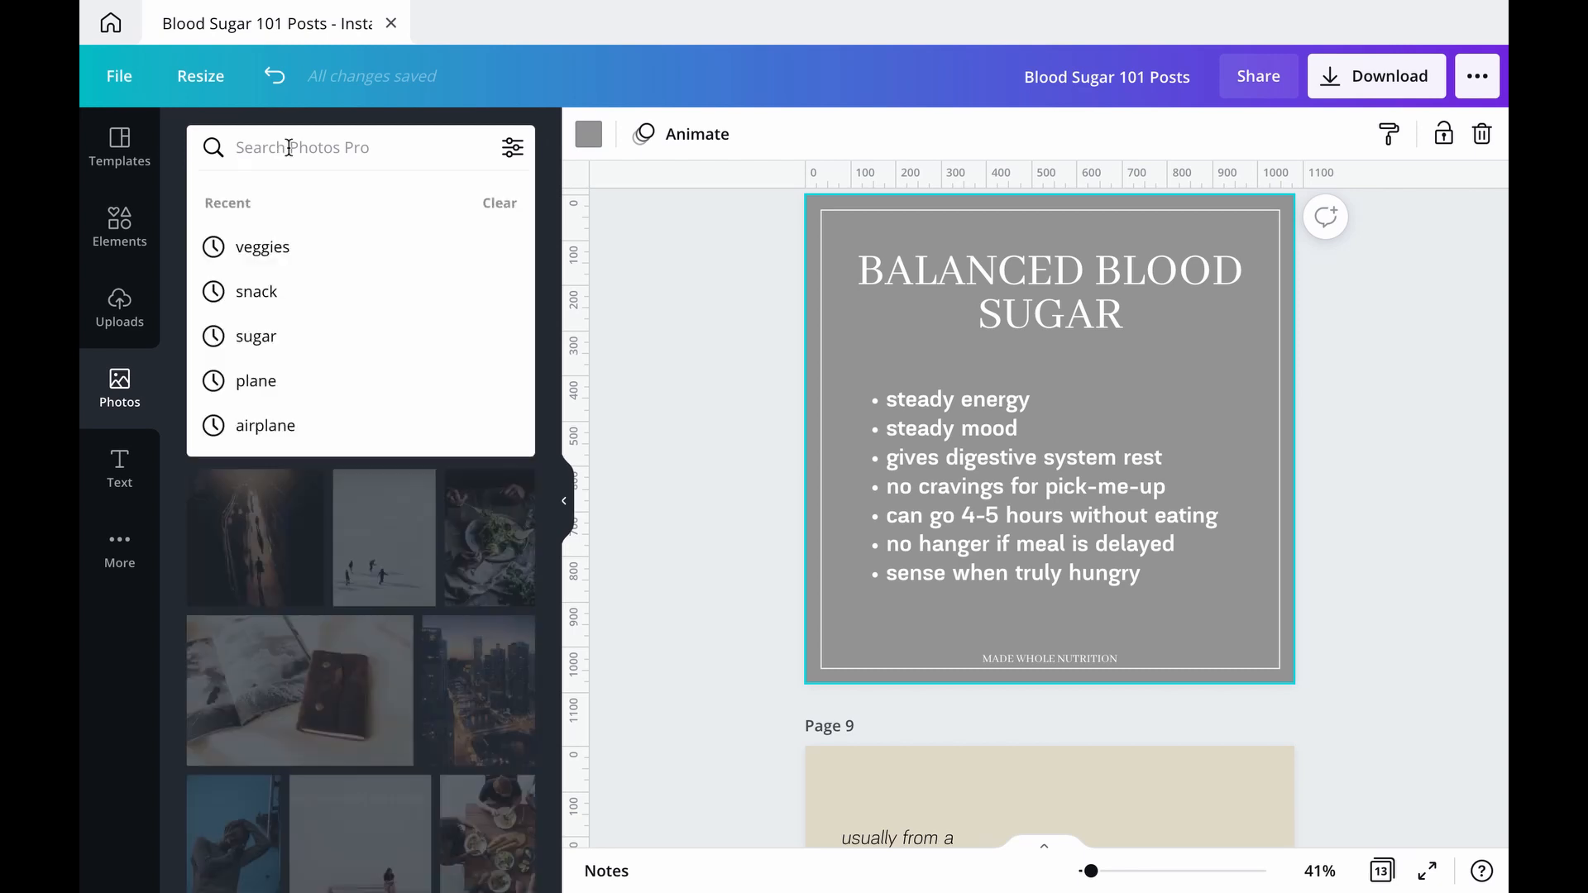
type("fruit")
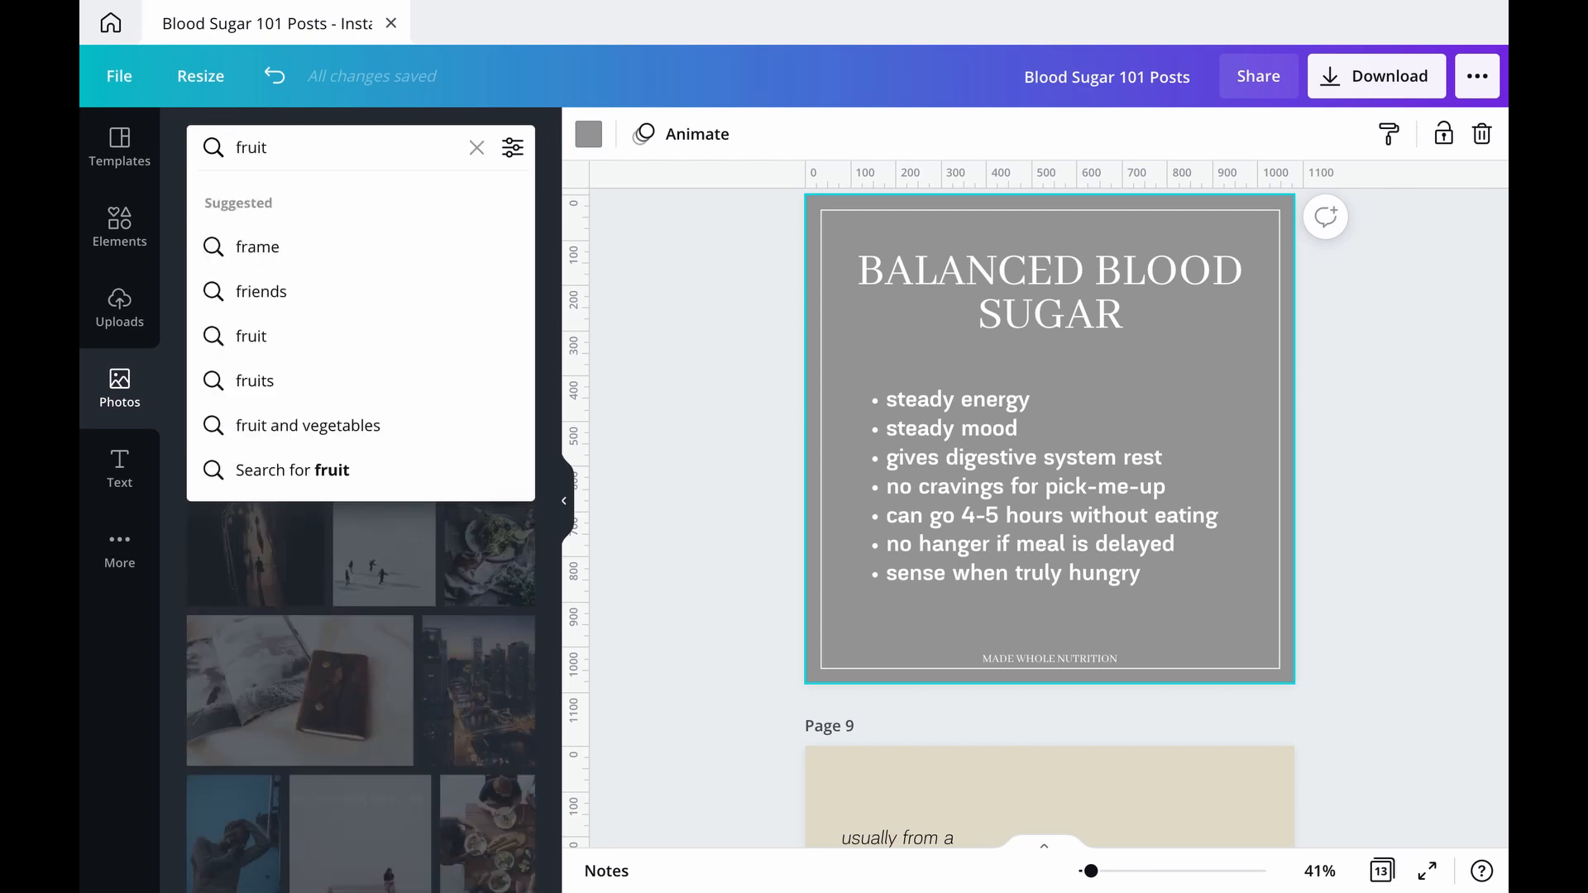
key("Return")
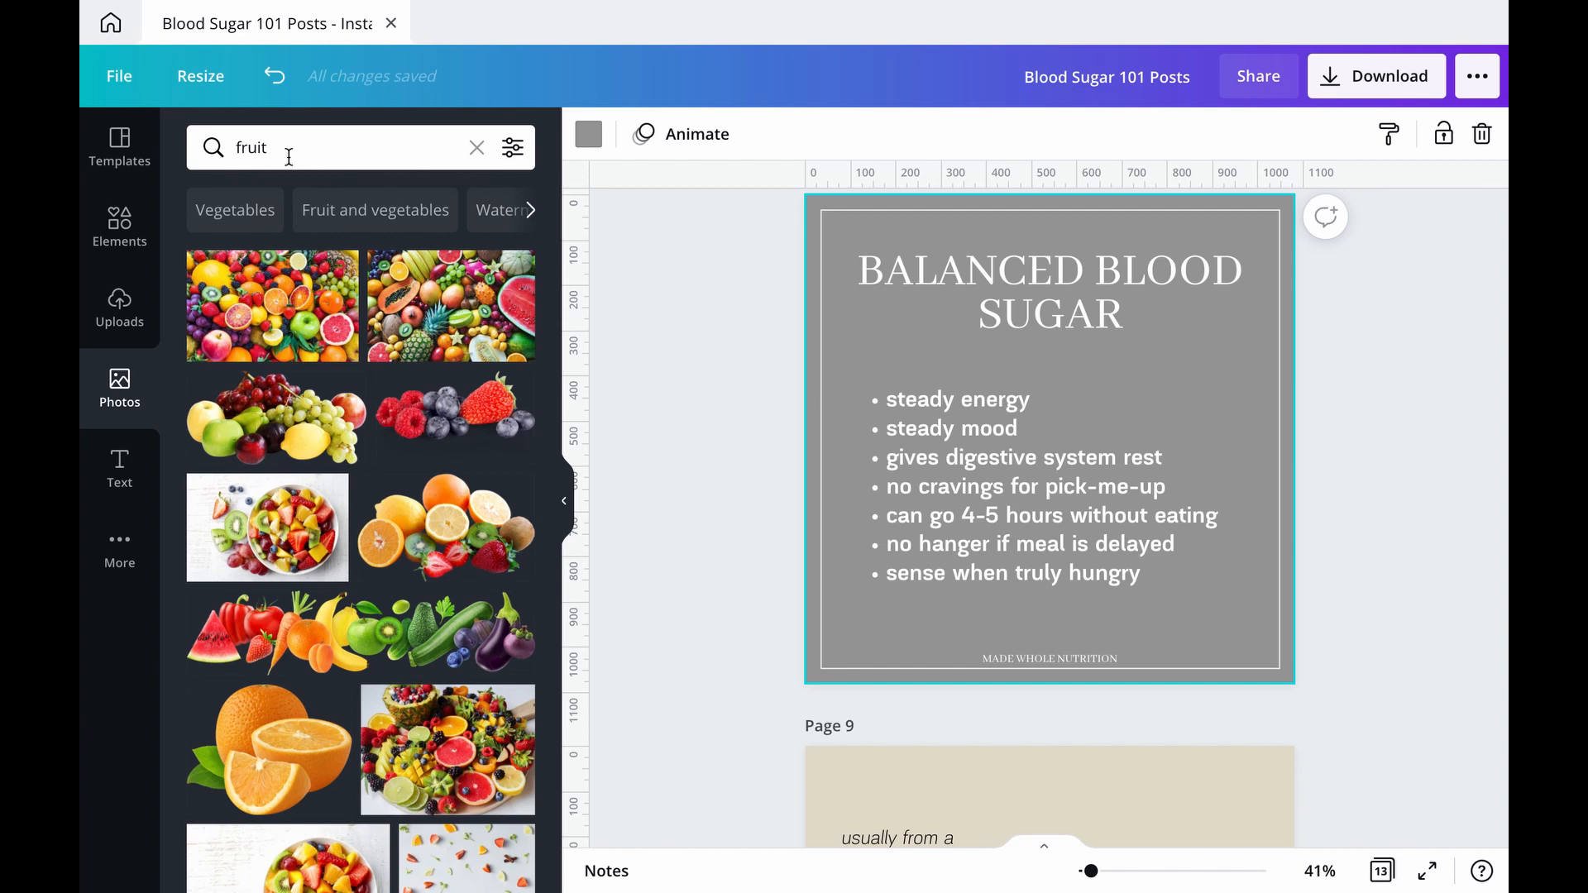
left_click(282, 576)
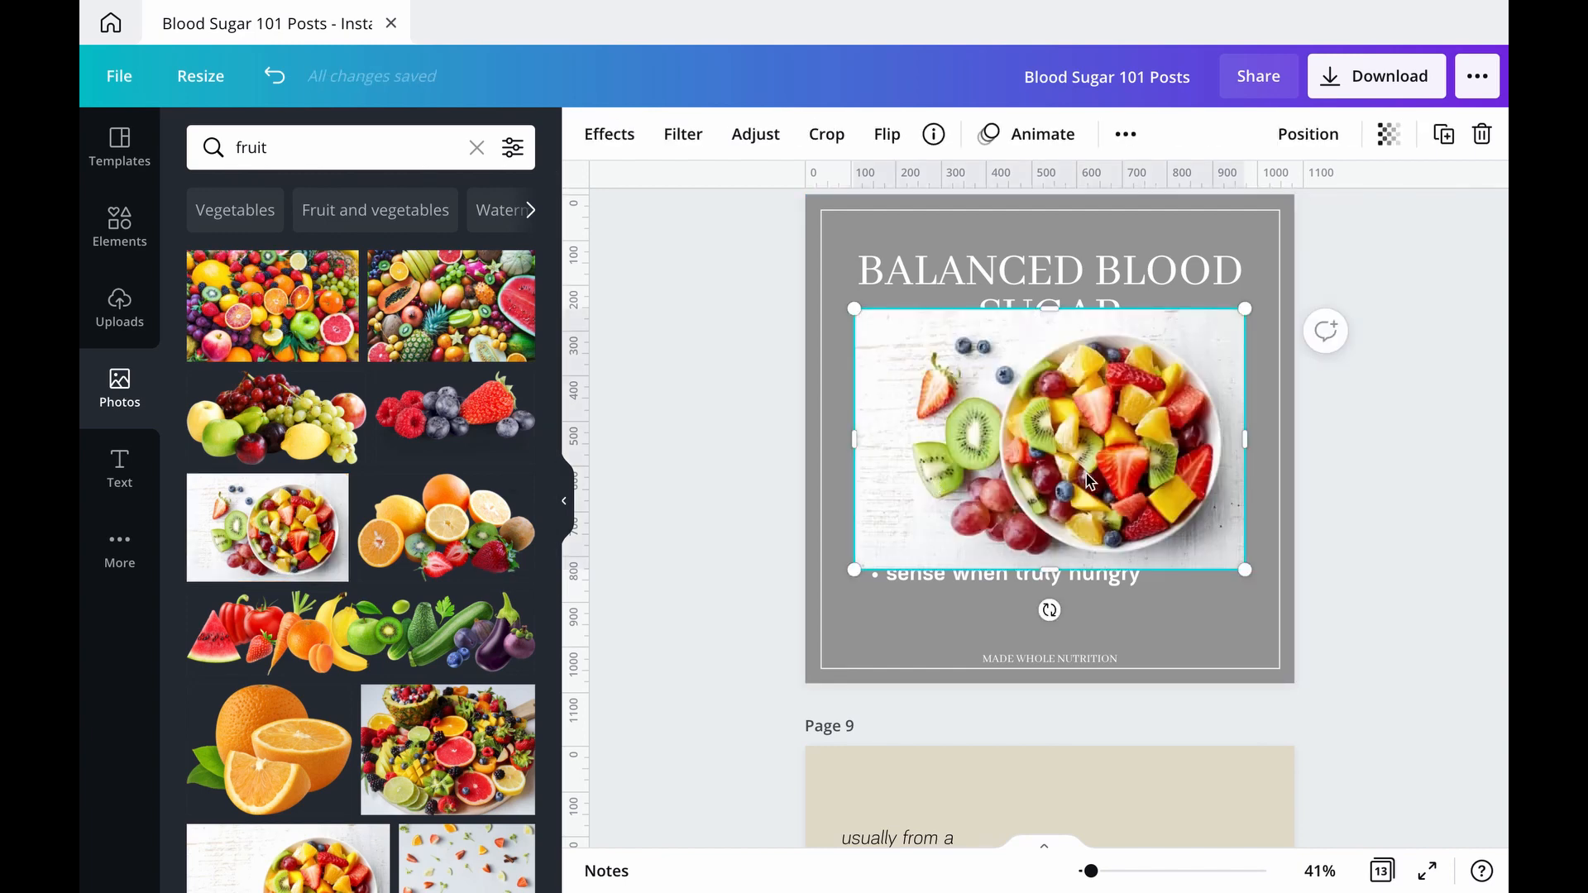
right_click(1089, 482)
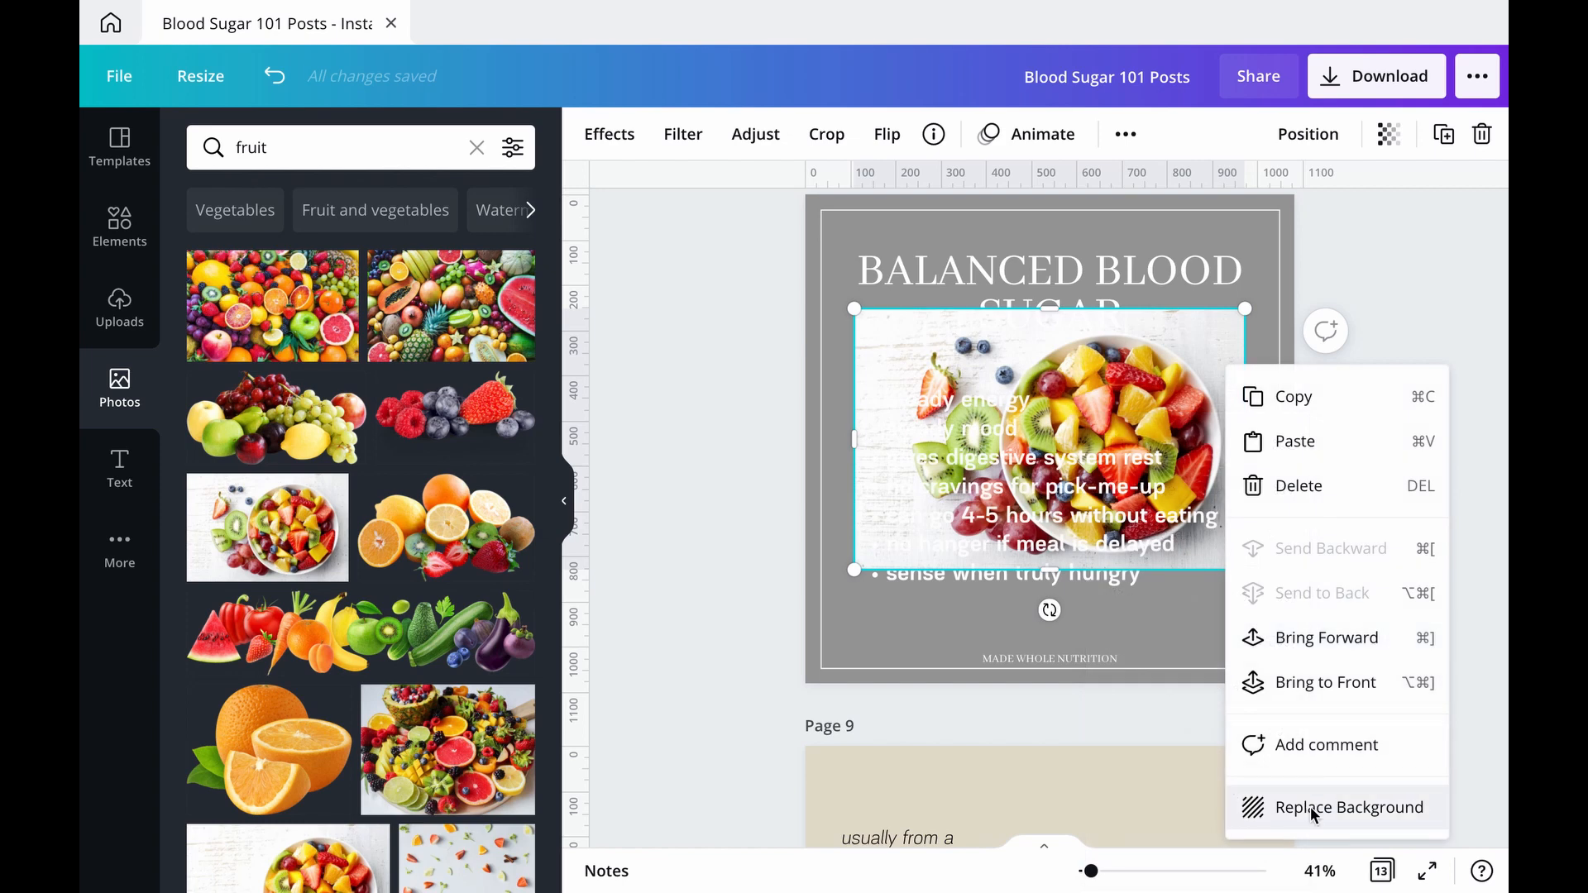
left_click(1313, 811)
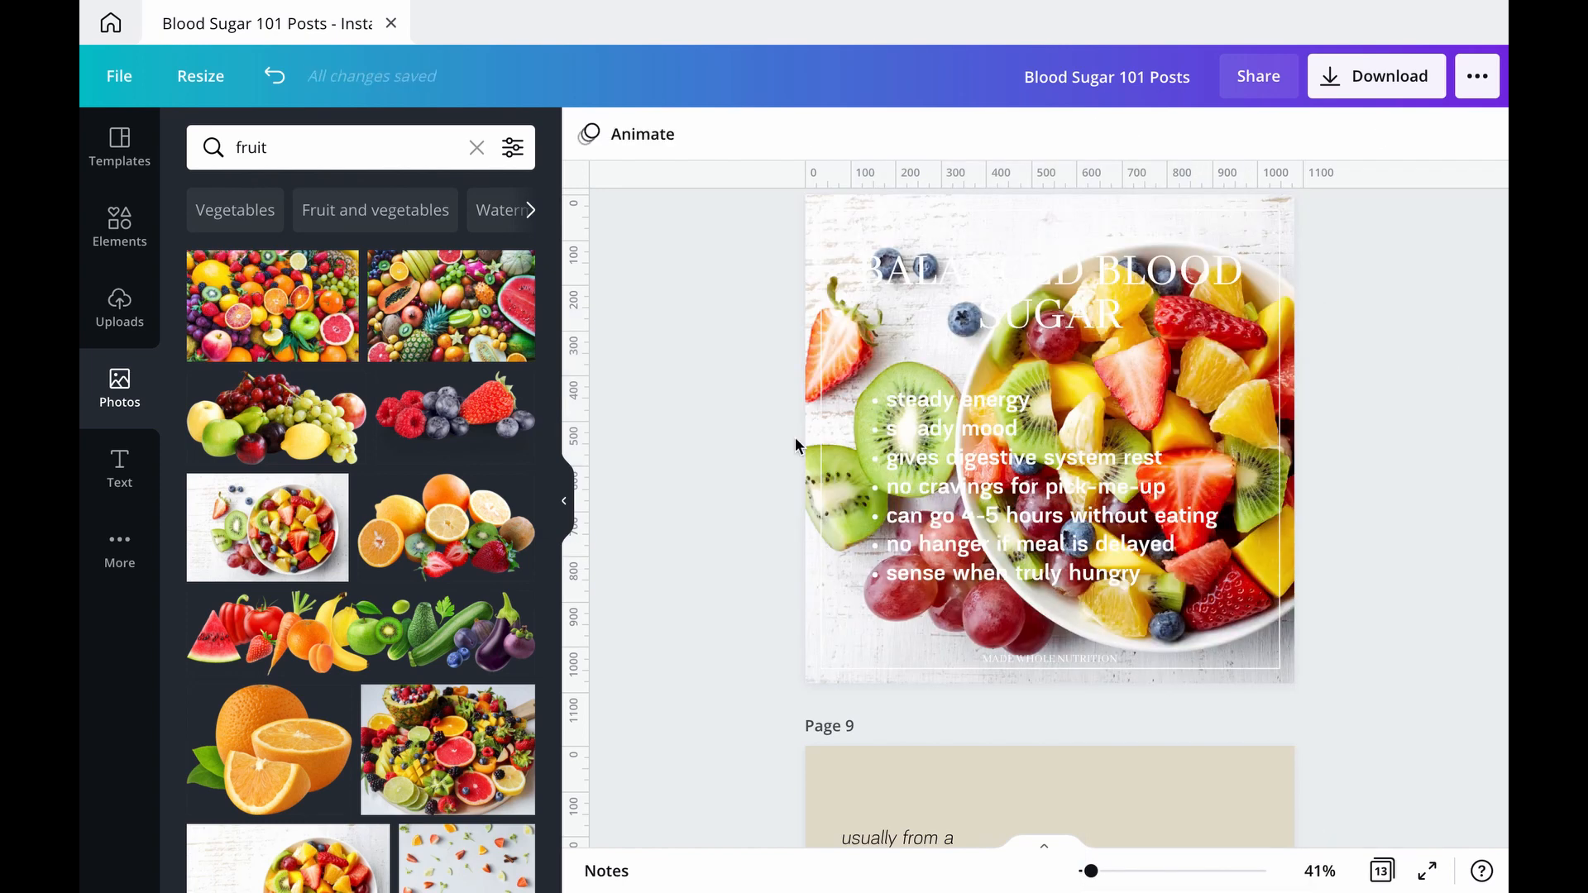
Step: Set the fruit photo background's transparency to 26 and change the background colour behind it to the dark grey document colour
left_click(1292, 375)
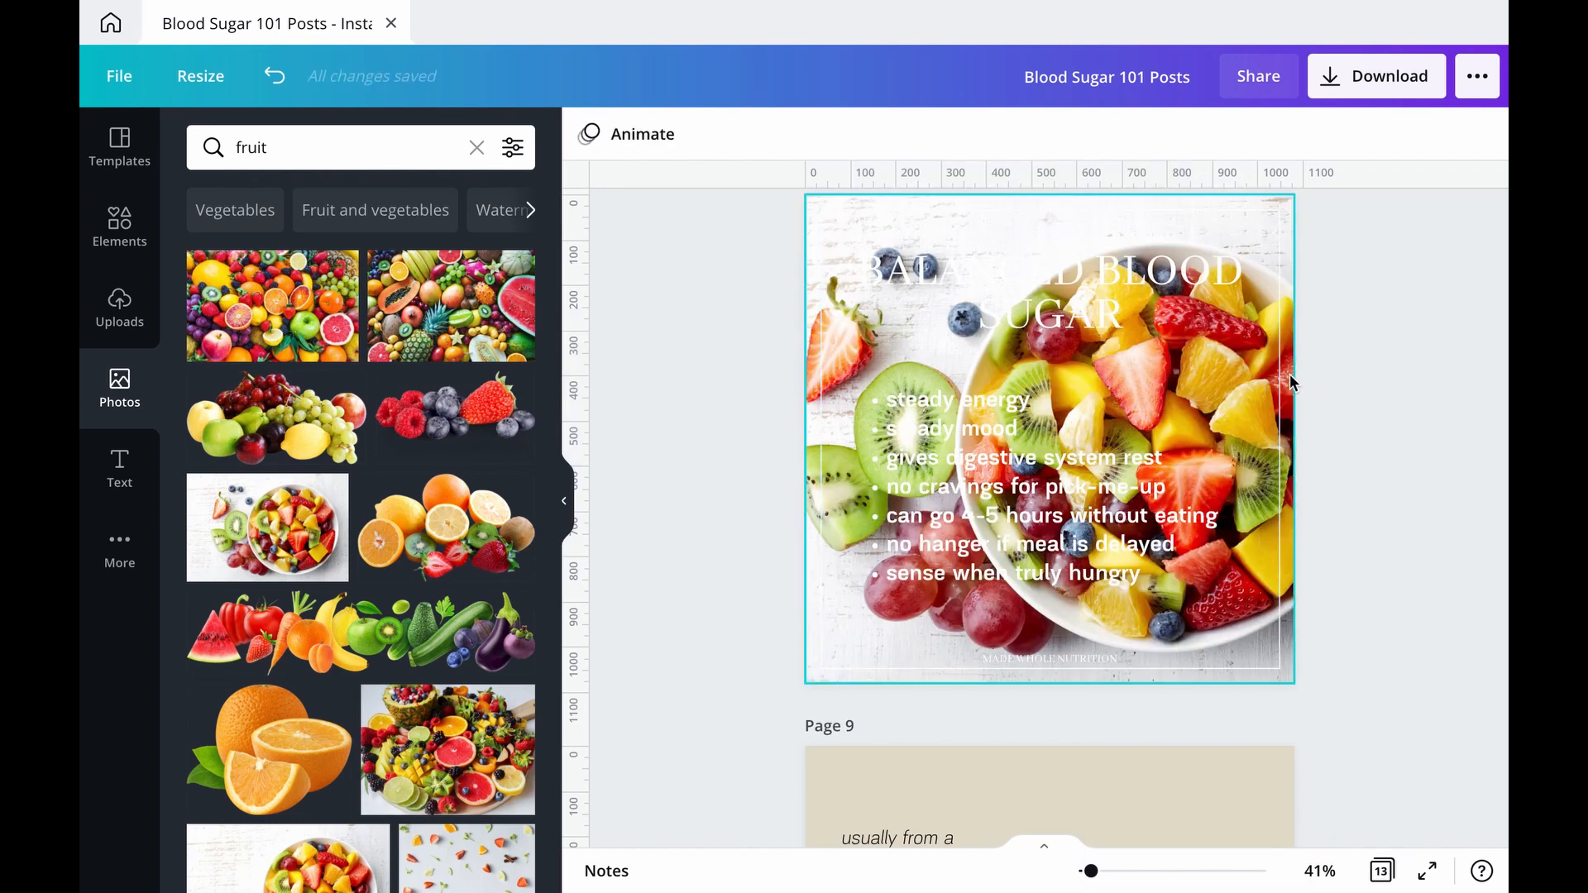
left_click(1390, 134)
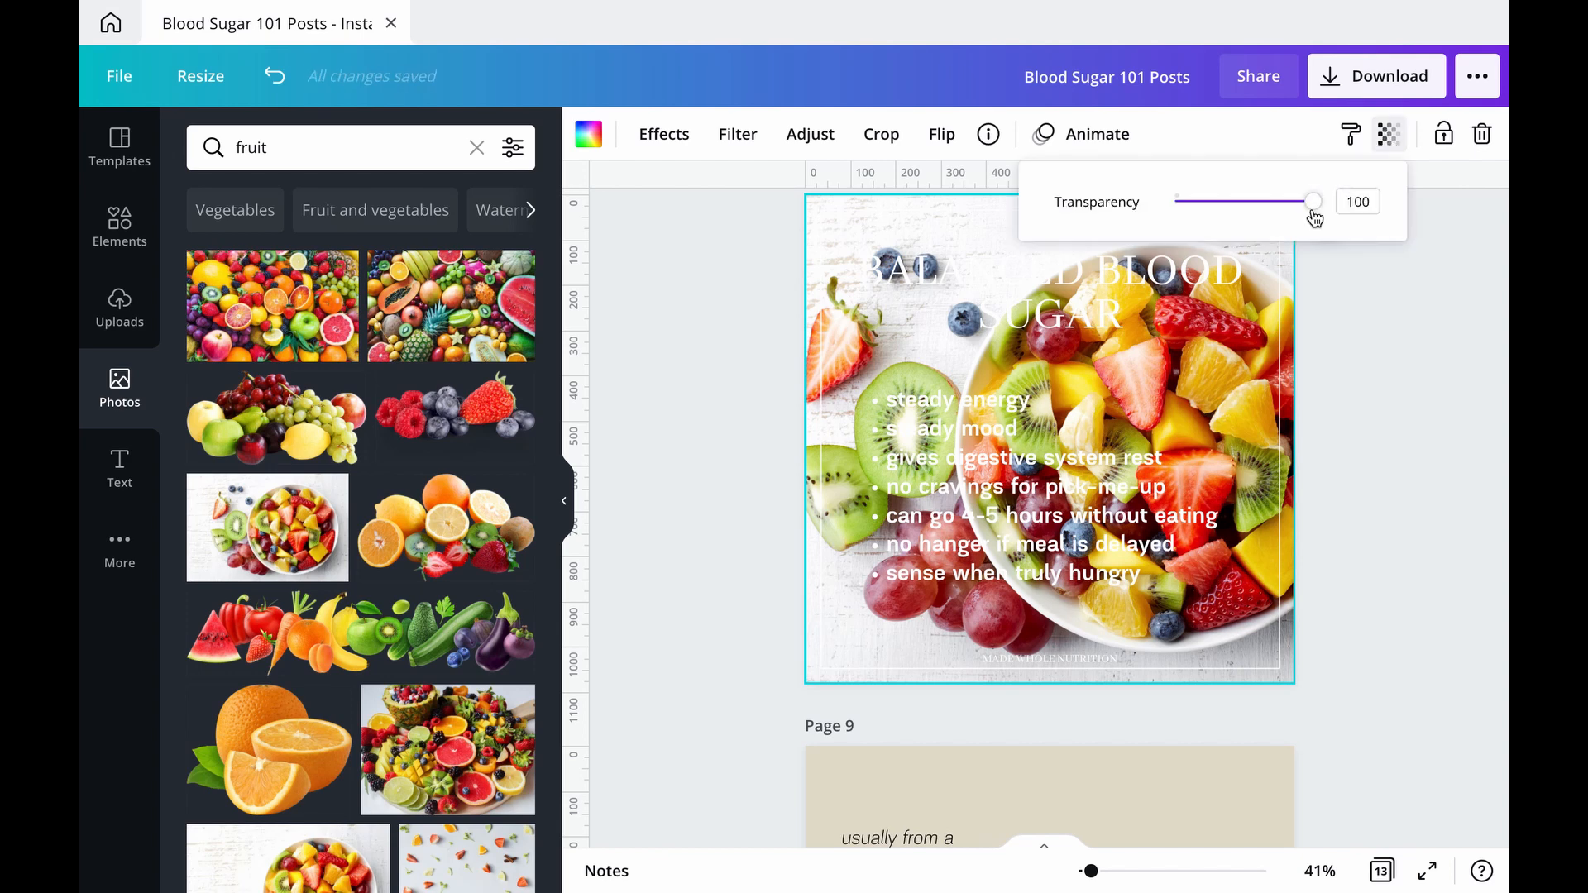
left_click_drag(1313, 212, 1212, 224)
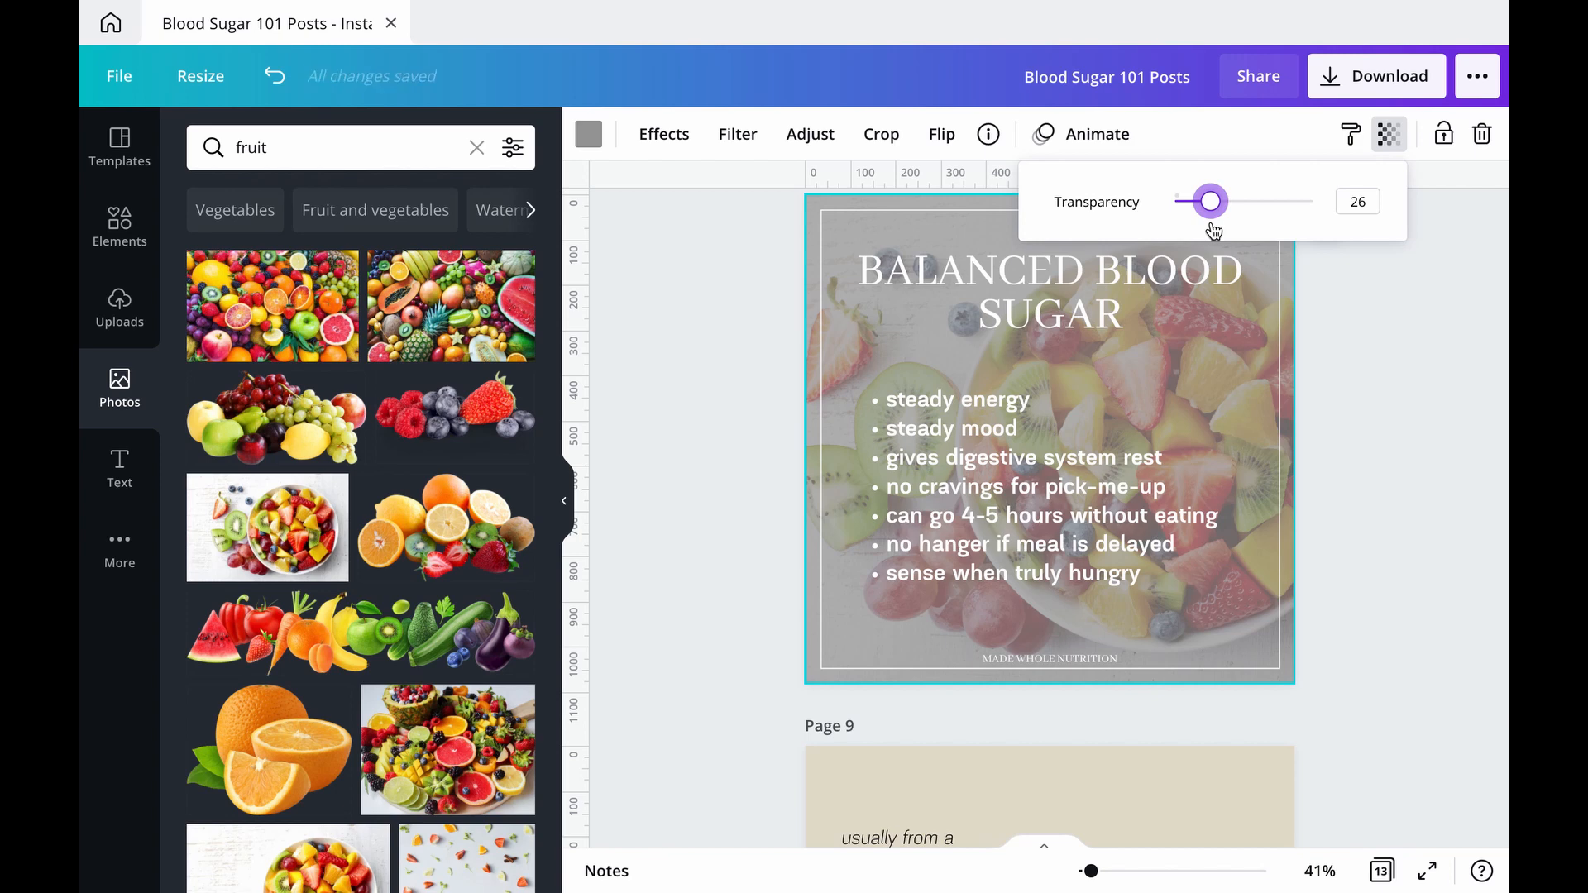
left_click(1455, 401)
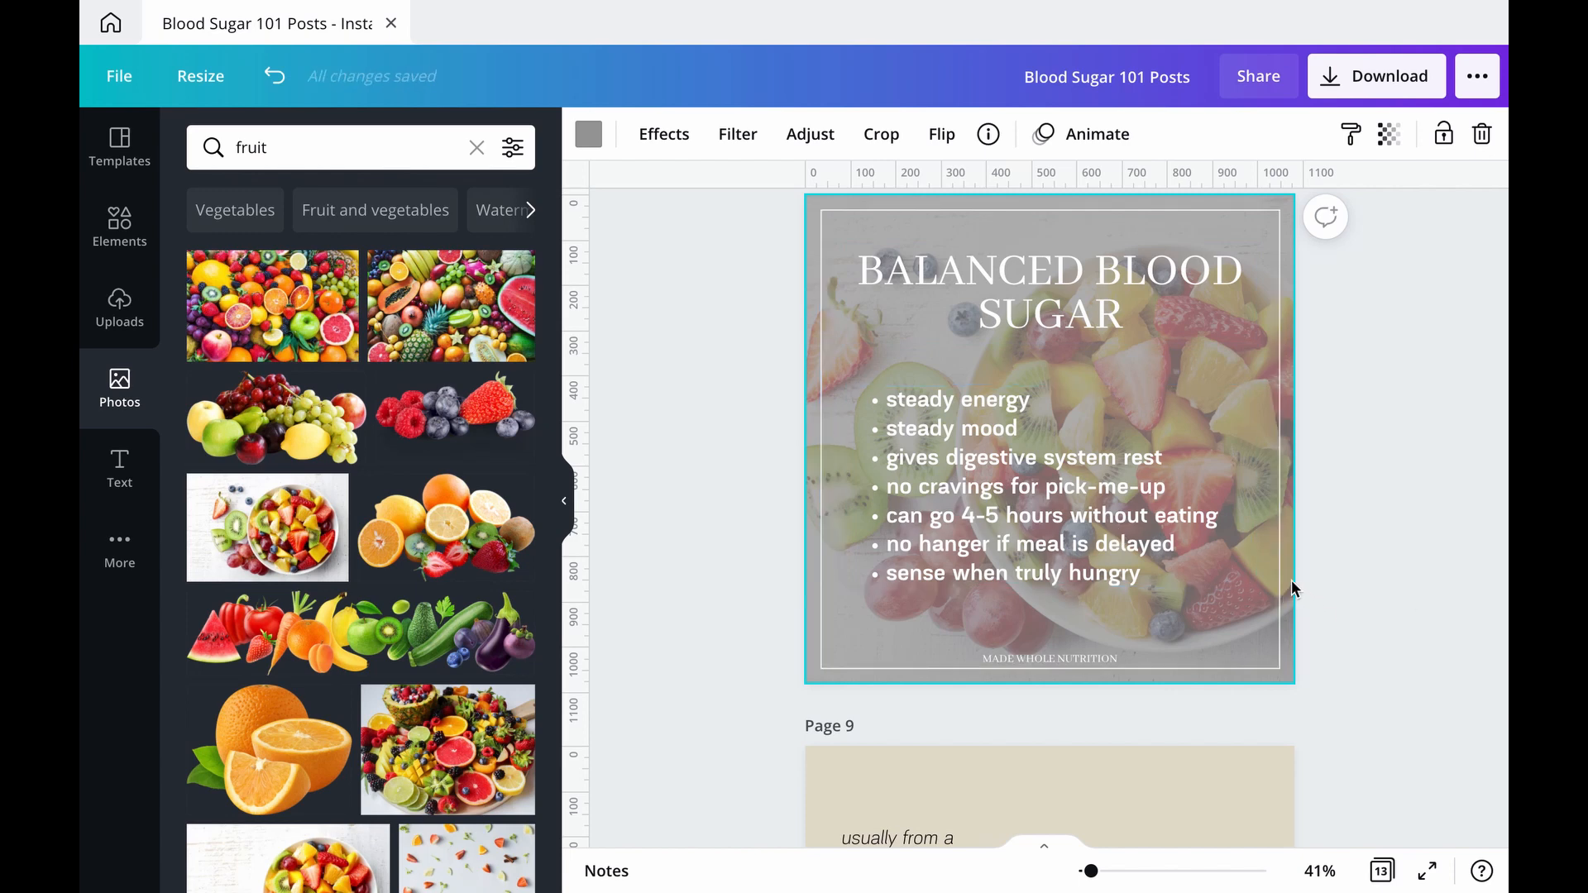
left_click(588, 134)
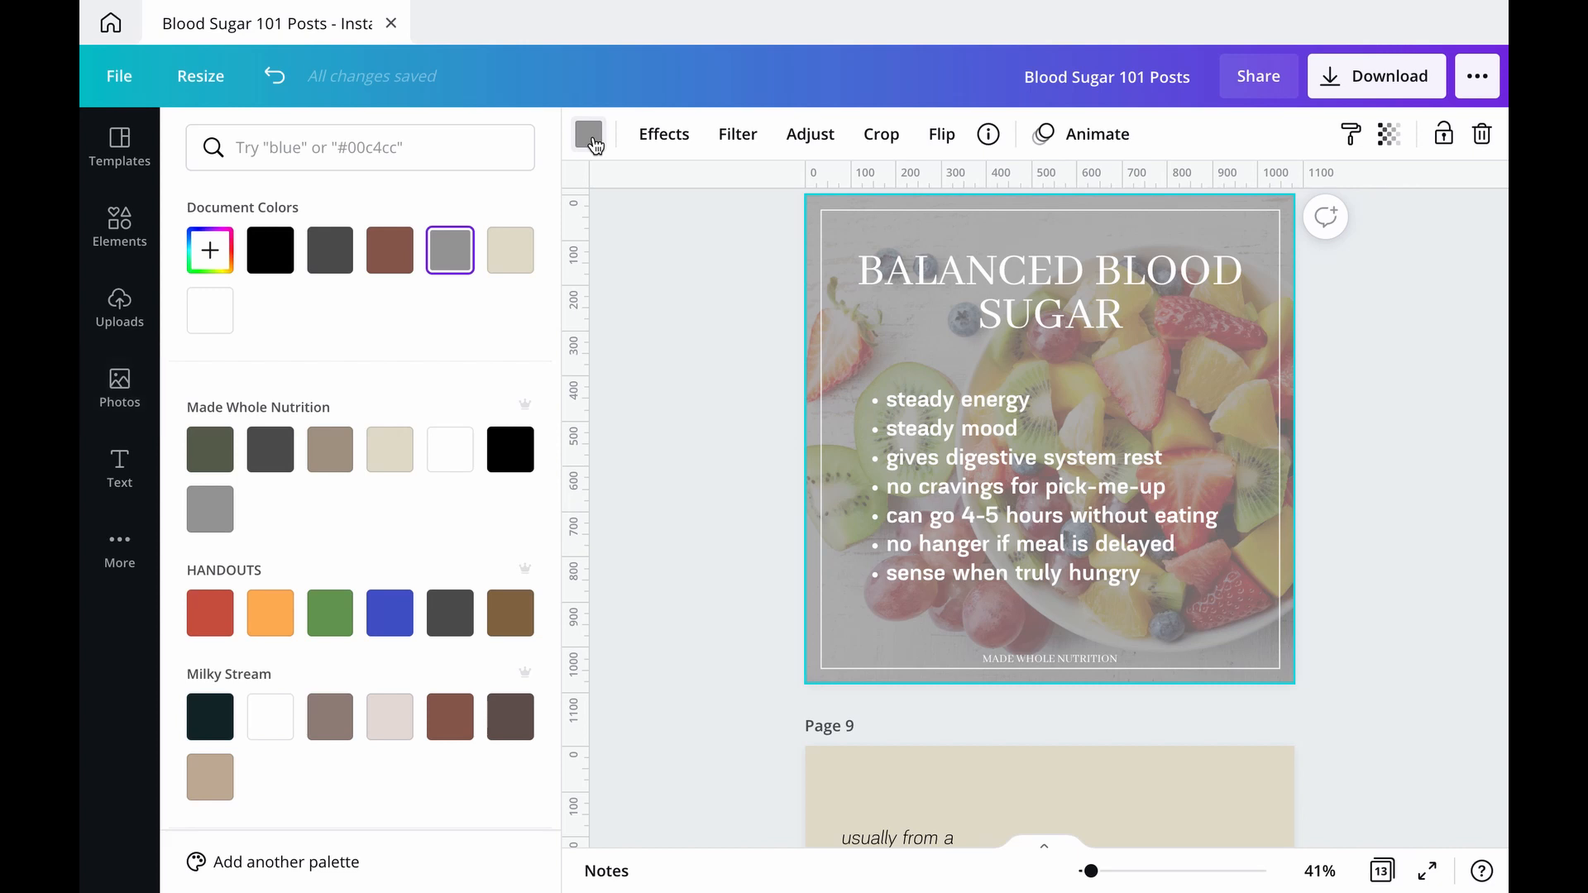
left_click(329, 258)
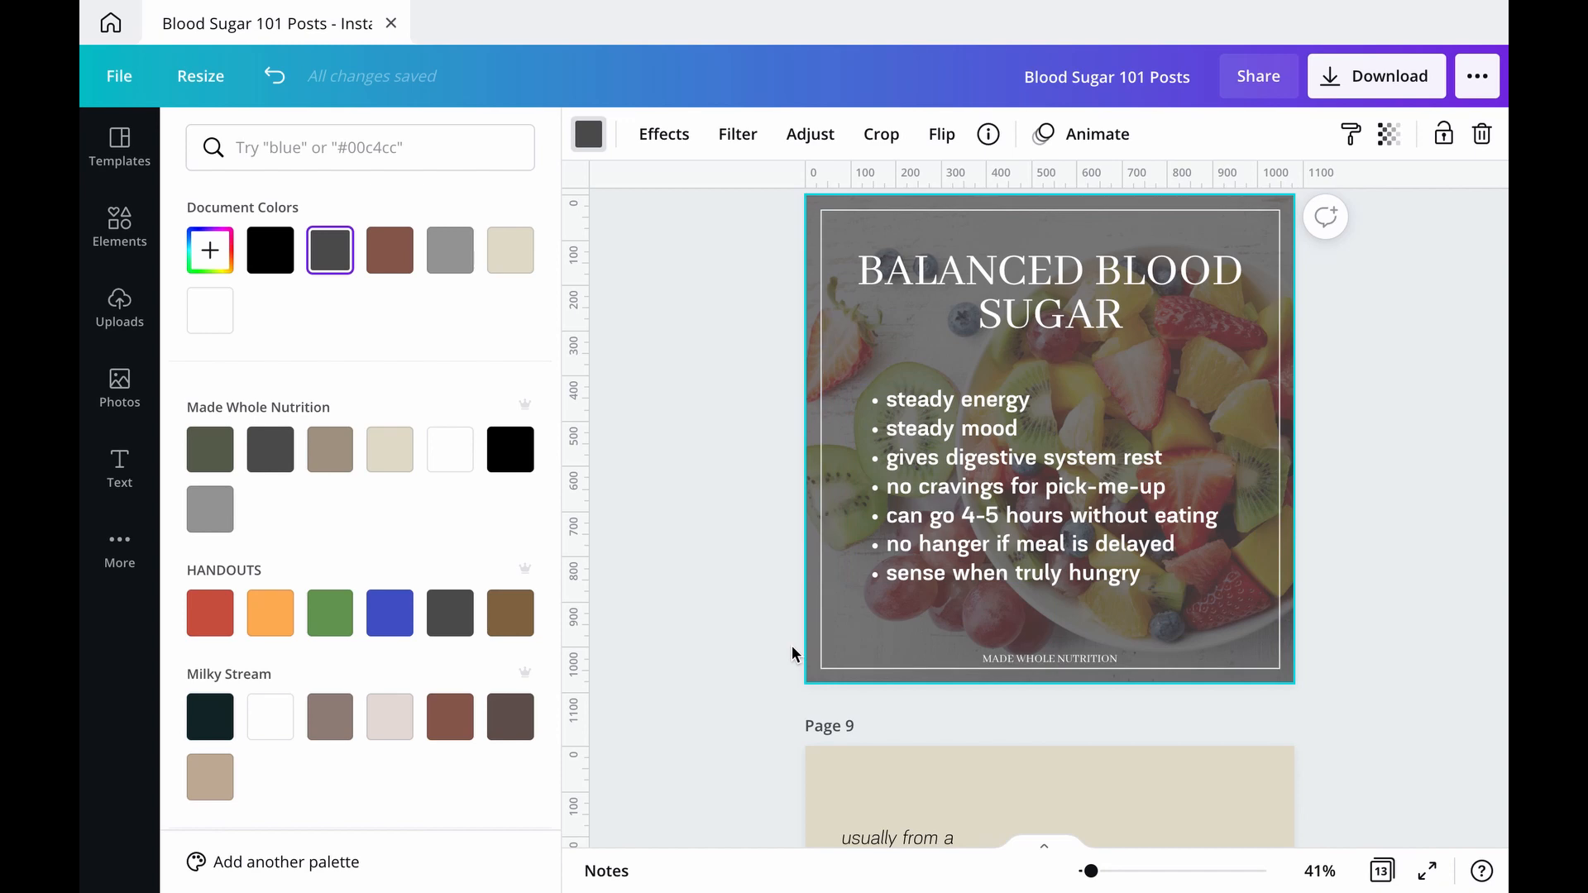
Step: Change the "Balanced Blood Sugar" heading's font to Benedict and turn off its all-uppercase formatting
left_click(1097, 295)
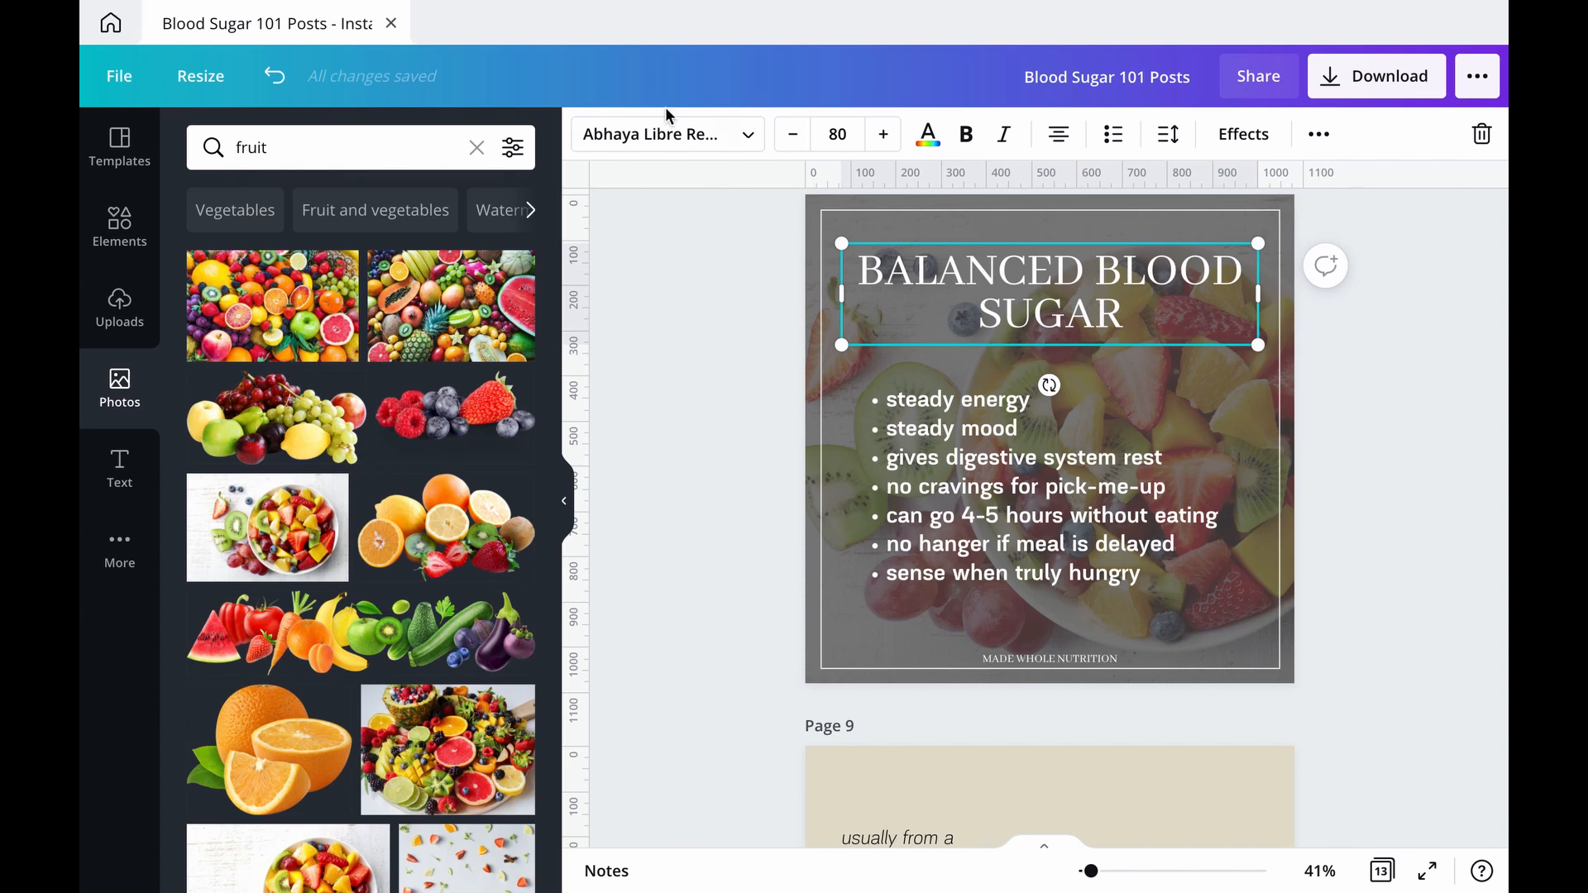
left_click(715, 146)
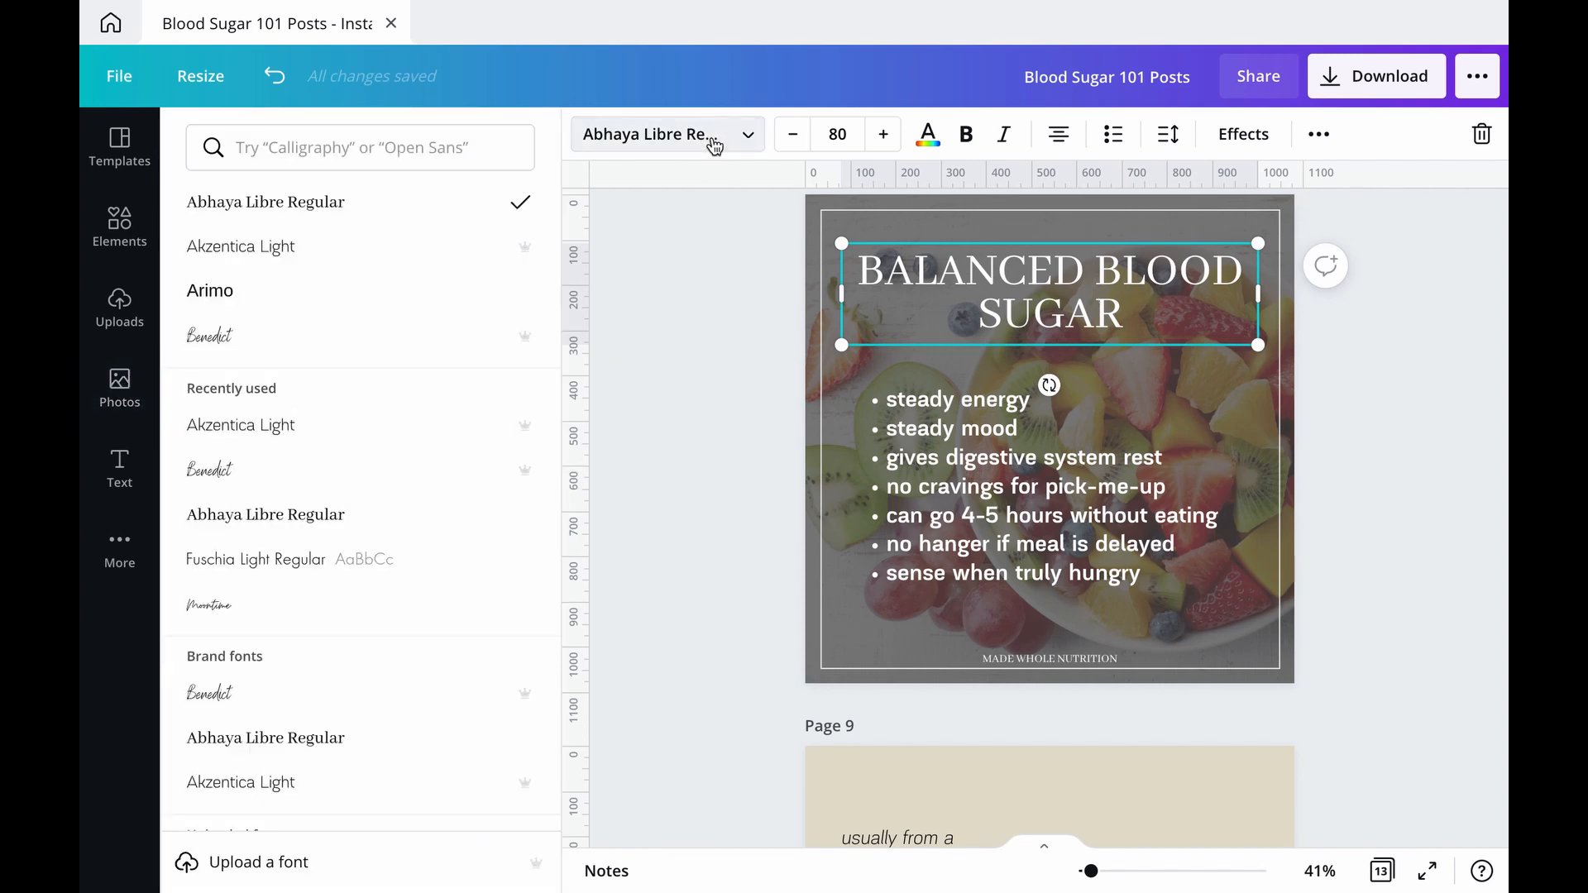
left_click(369, 356)
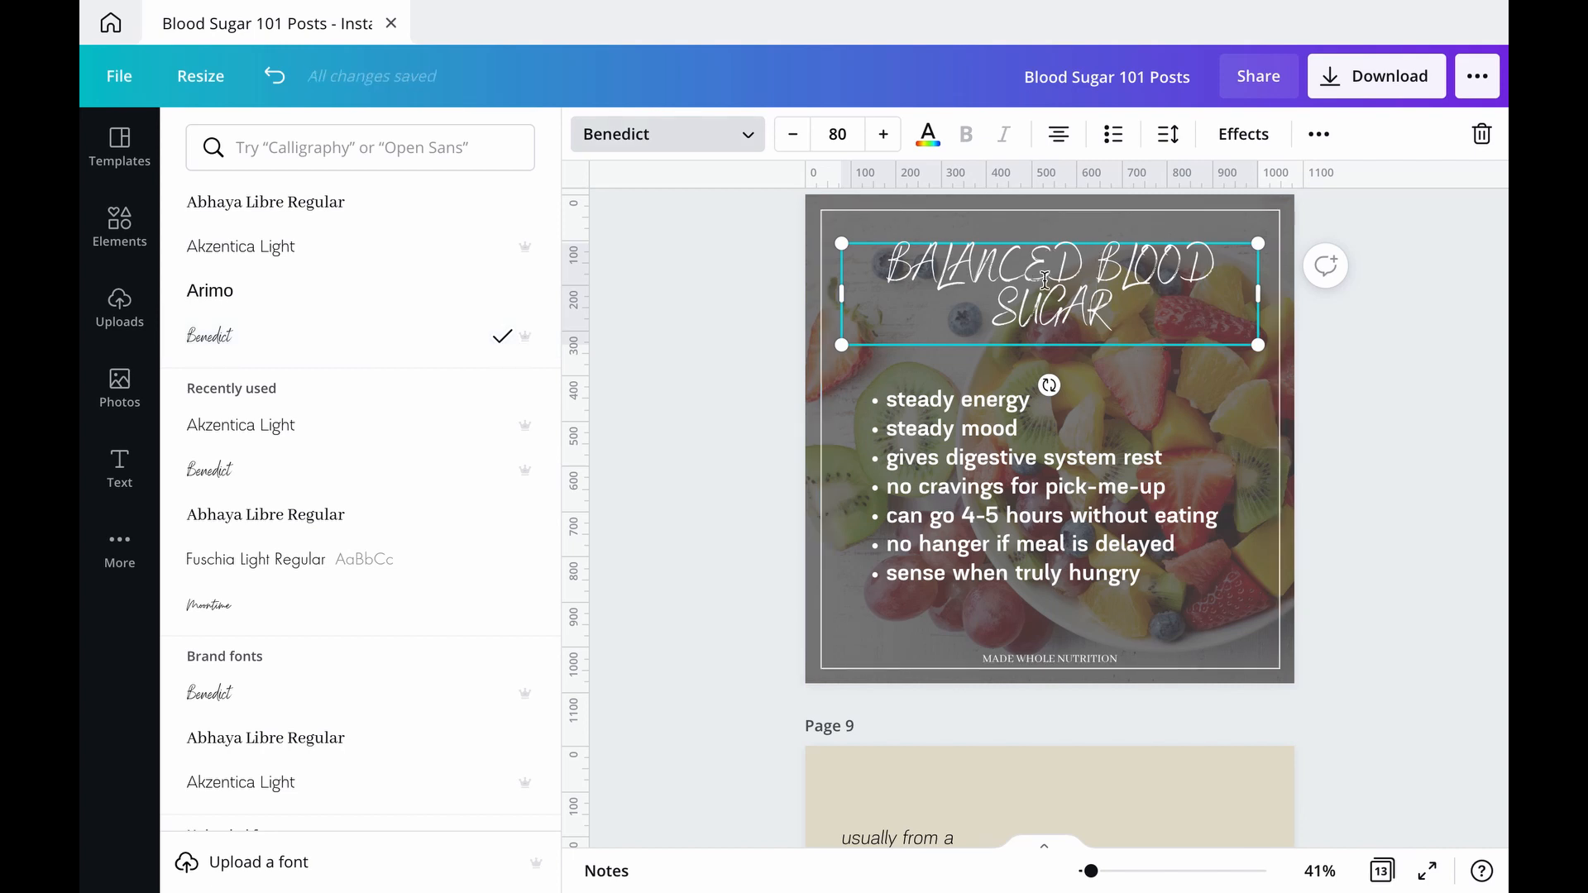
left_click(1320, 137)
left_click(840, 189)
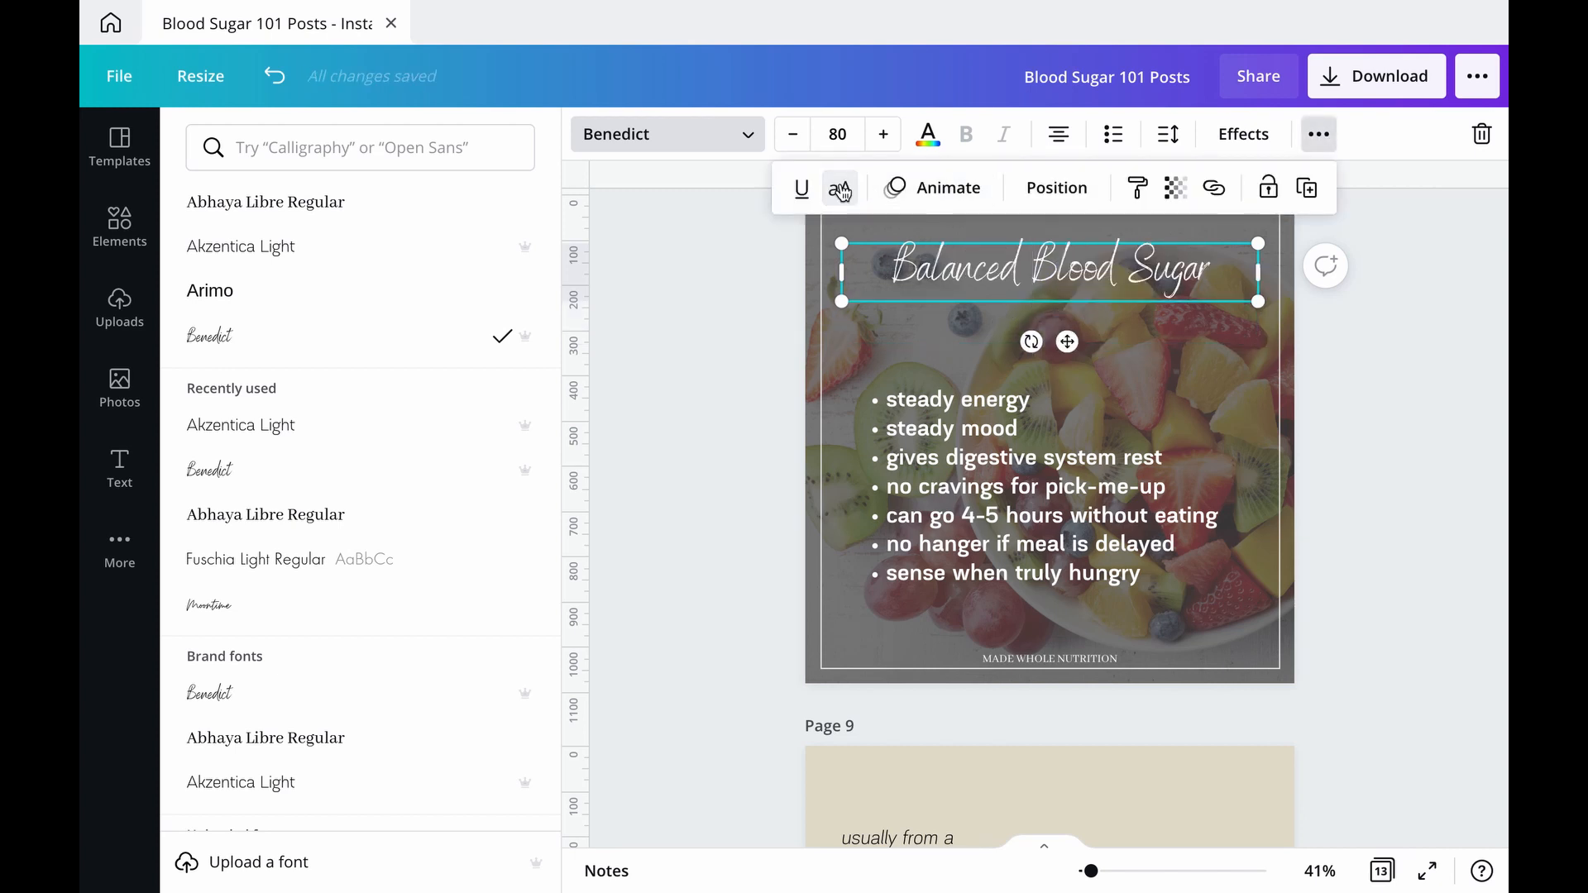
Step: Set the font size of the "Balanced Blood Sugar" heading to 100
left_click(852, 133)
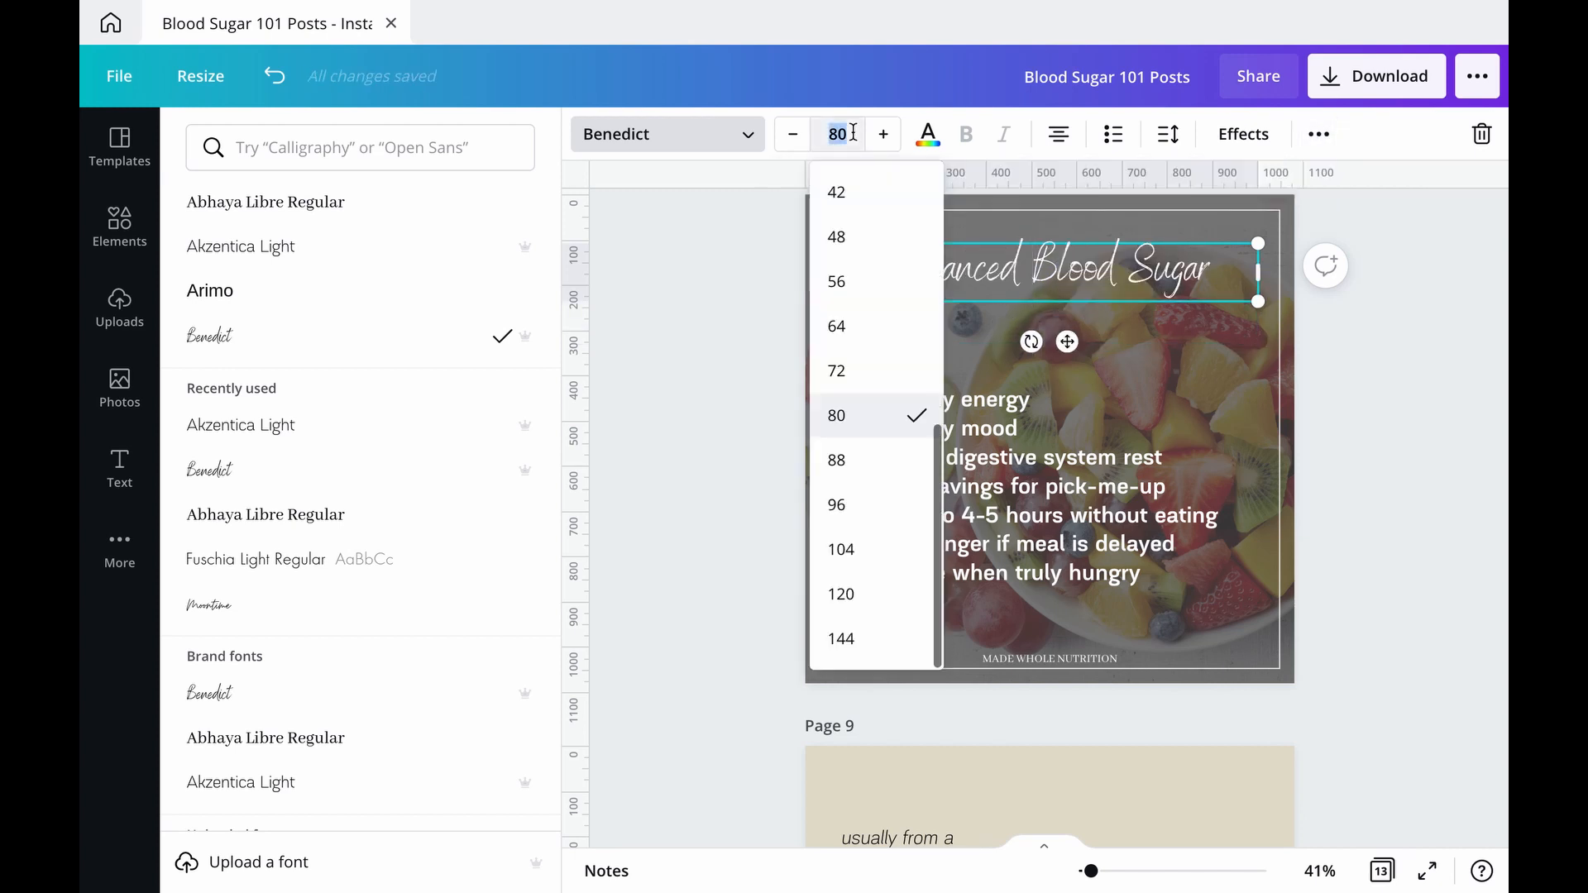
type("100")
key("Return")
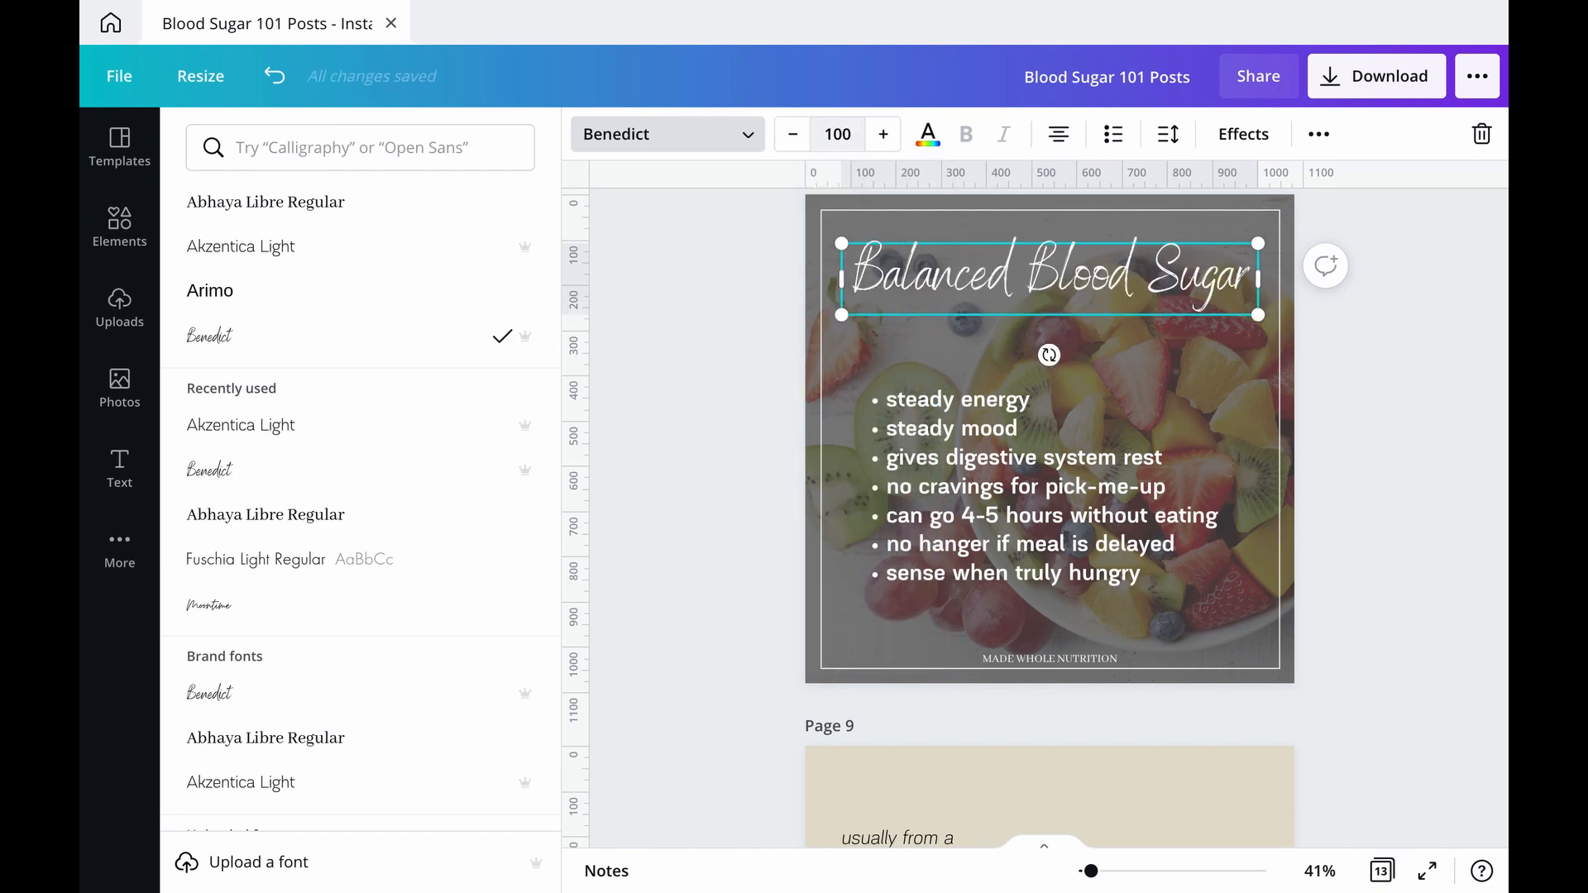
left_click(1401, 362)
left_click(1401, 366)
Step: Try Benedict on page 8's bullet list and settle on Arimo as its font
left_click(1069, 501)
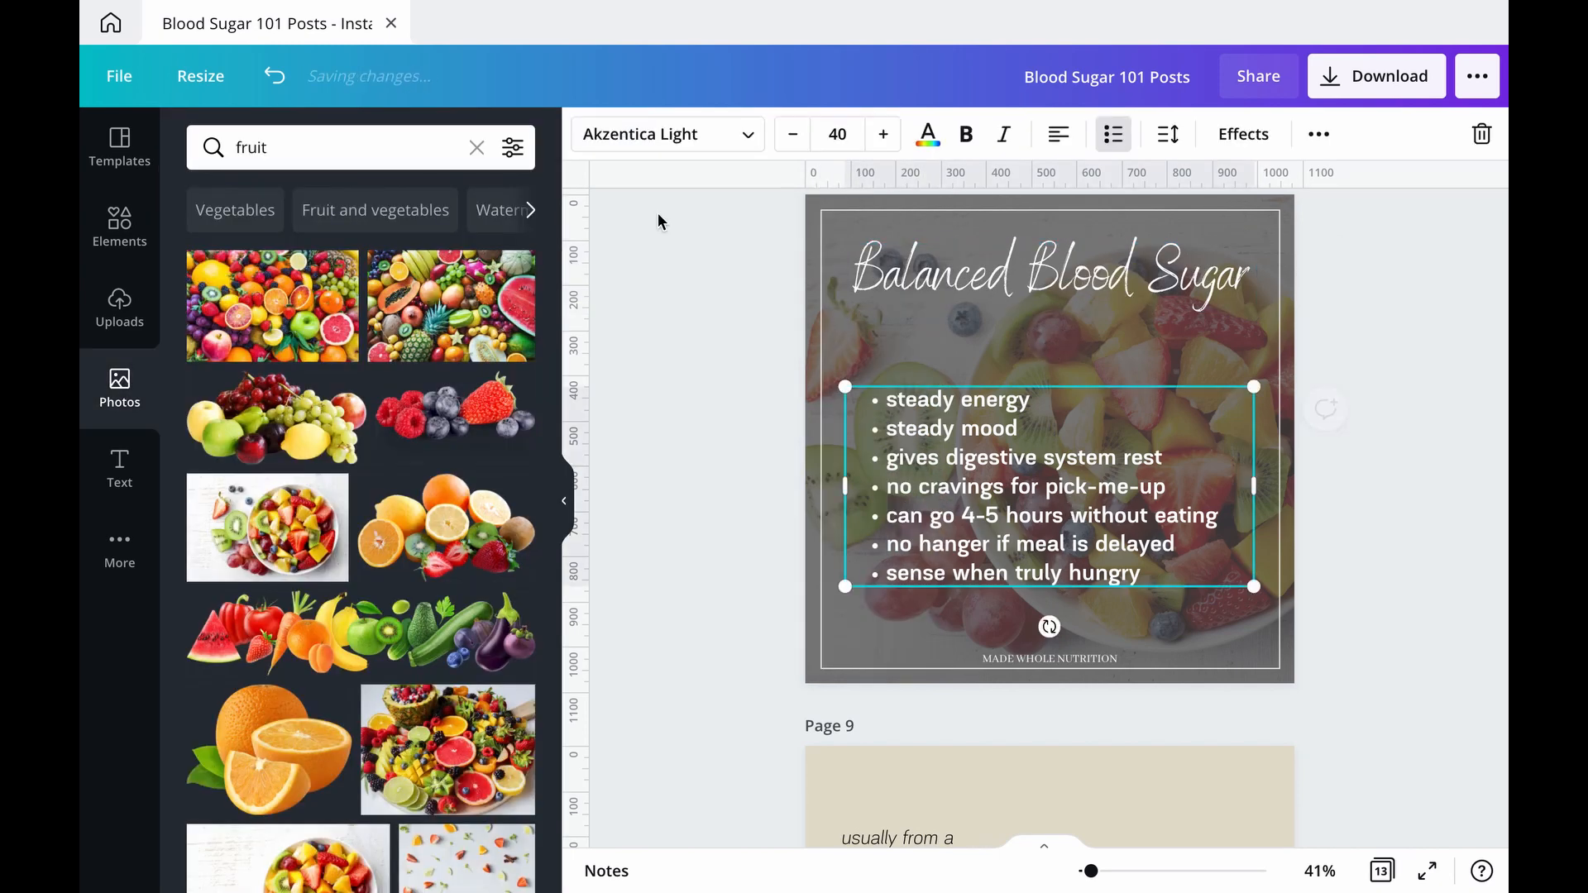
left_click(661, 137)
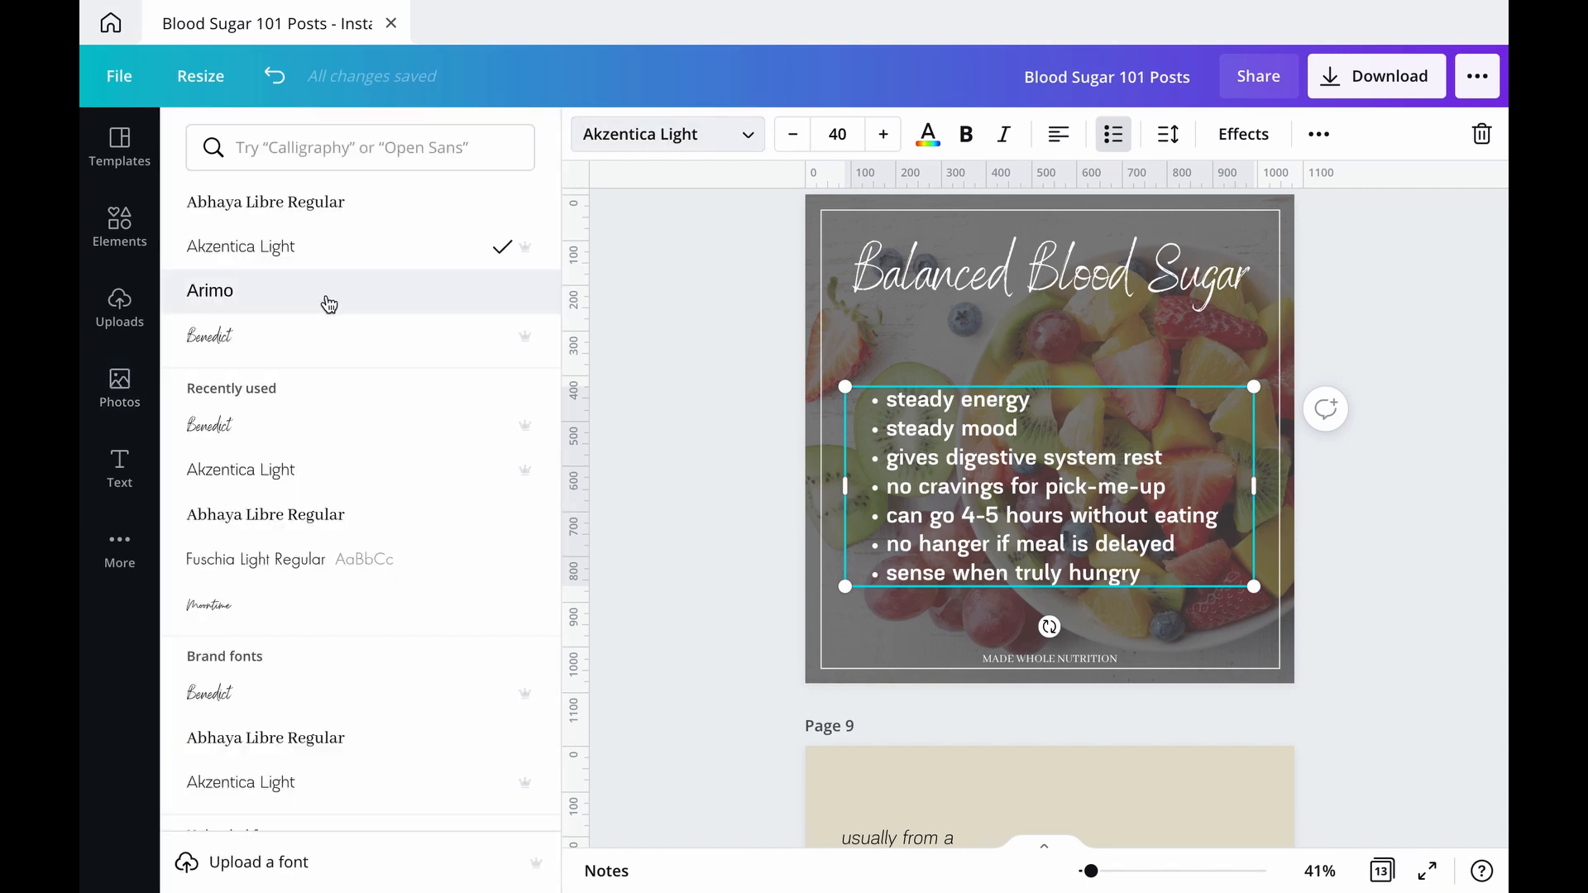
left_click(286, 349)
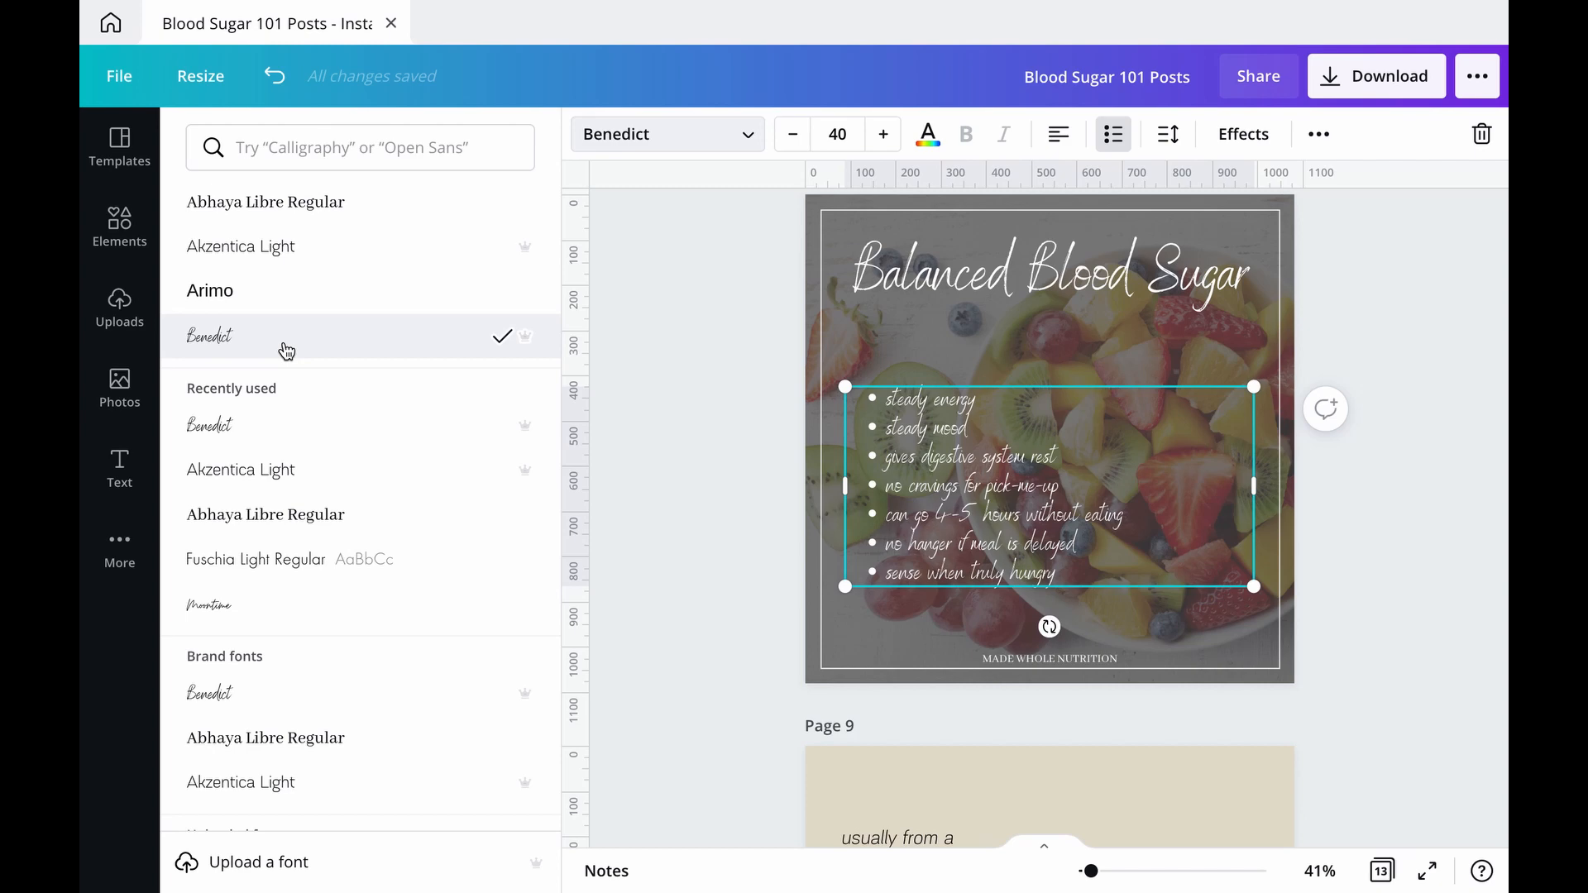
left_click(279, 291)
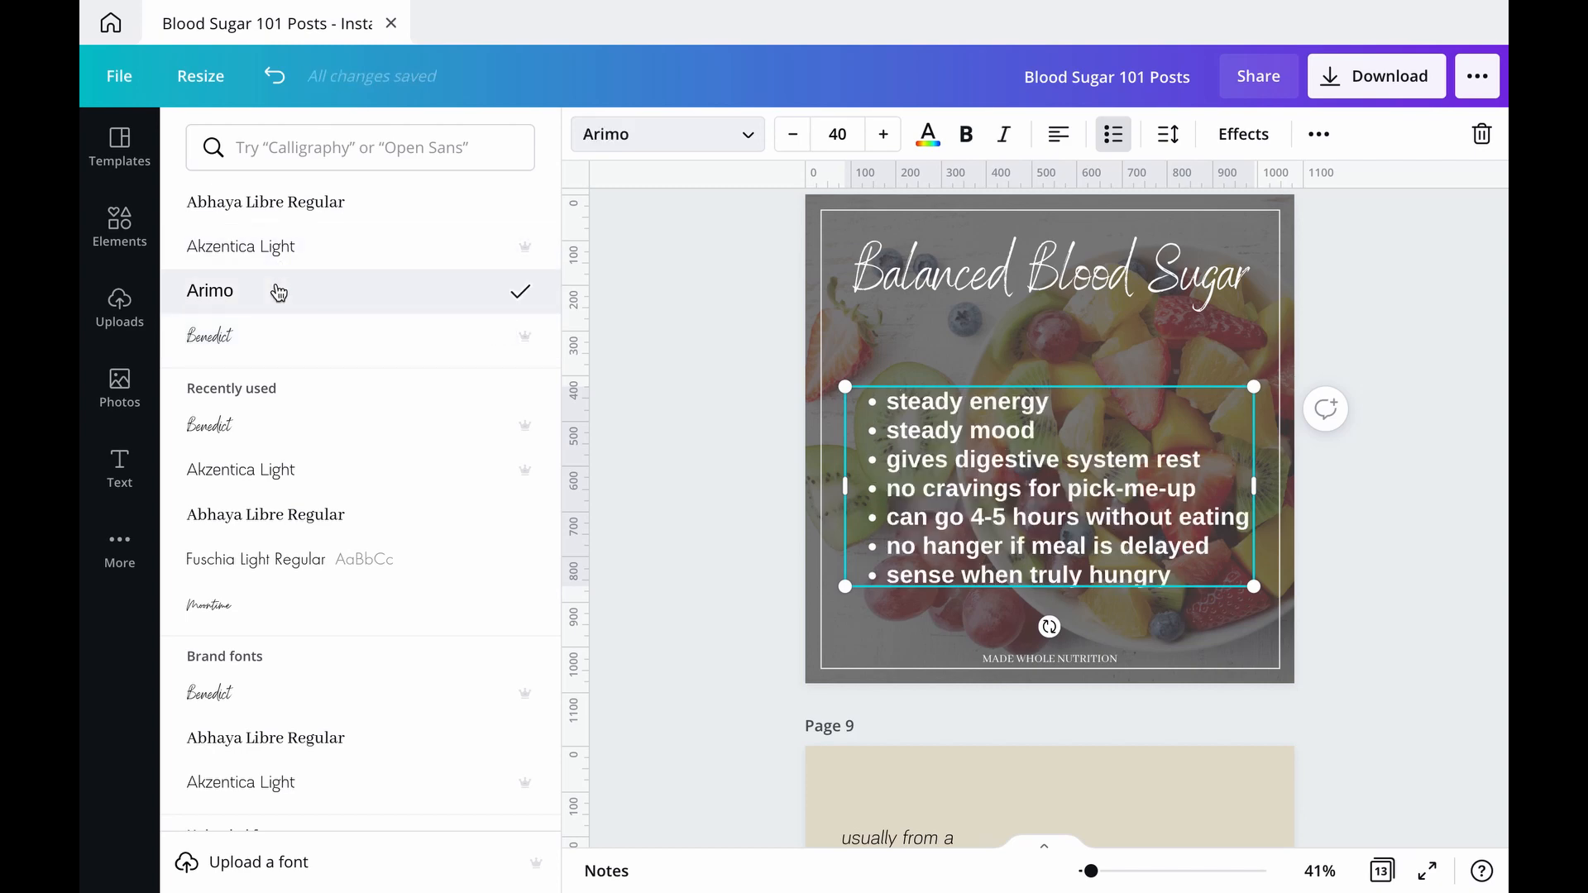
left_click(671, 553)
Step: Move the "Balanced Blood Sugar" heading down a little and shift the bullet list slightly up towards it
left_click(1045, 242)
left_click_drag(1044, 241, 1044, 292)
left_click_drag(1044, 293, 1044, 299)
left_click(1030, 473)
left_click_drag(1030, 473, 1029, 460)
left_click(1372, 493)
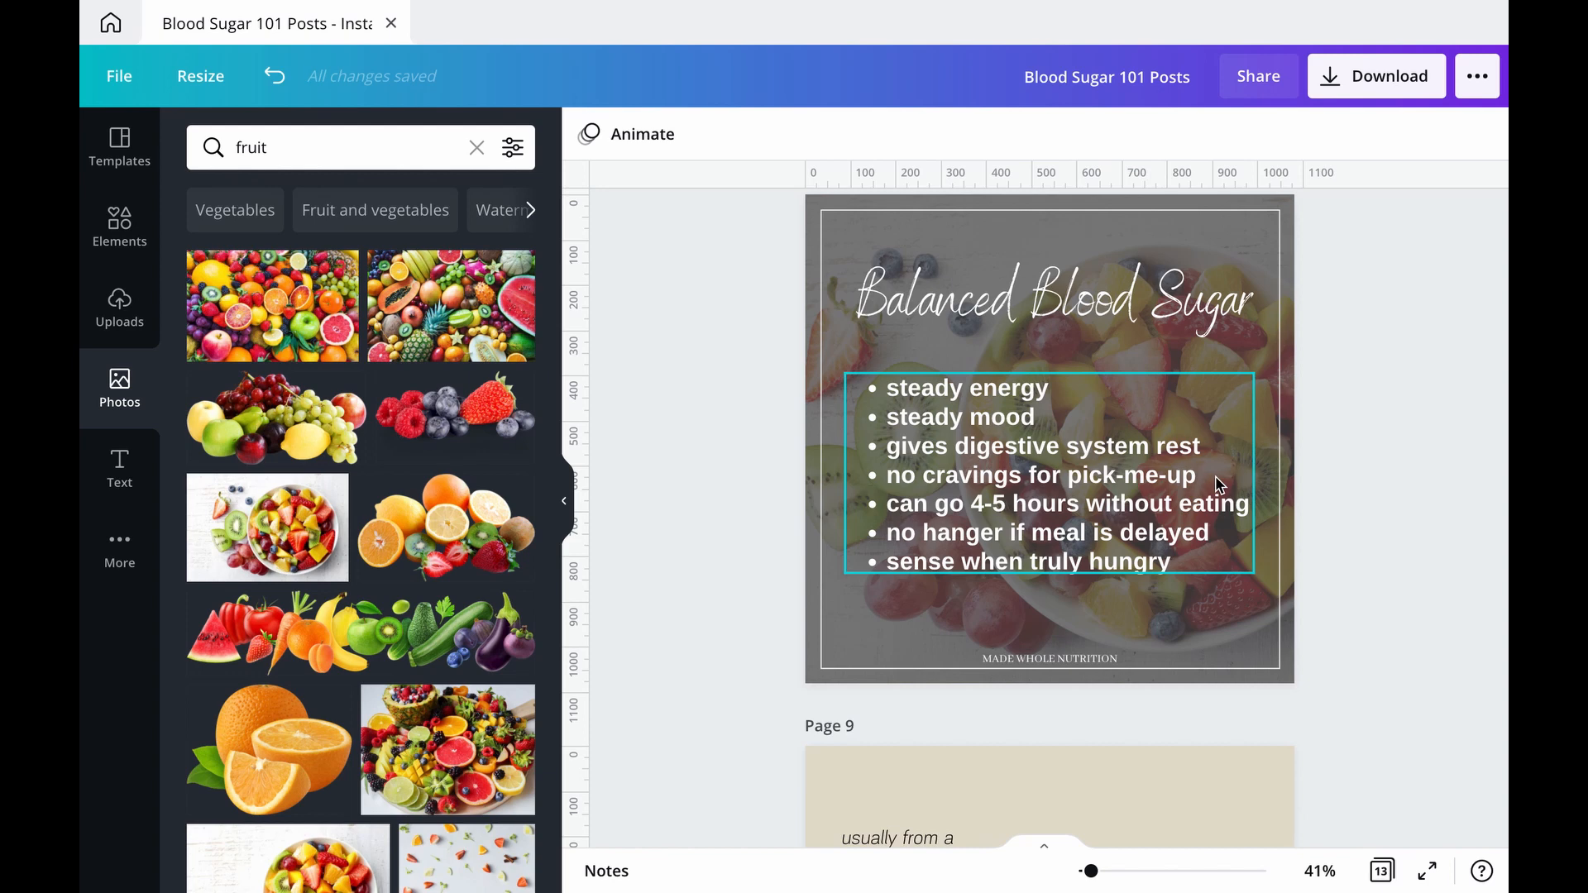
Step: Review the finished page 8 alongside the neighbouring Hypoglycemia and "hungry vs hangry" posts
scroll(1354, 370, "up", 1)
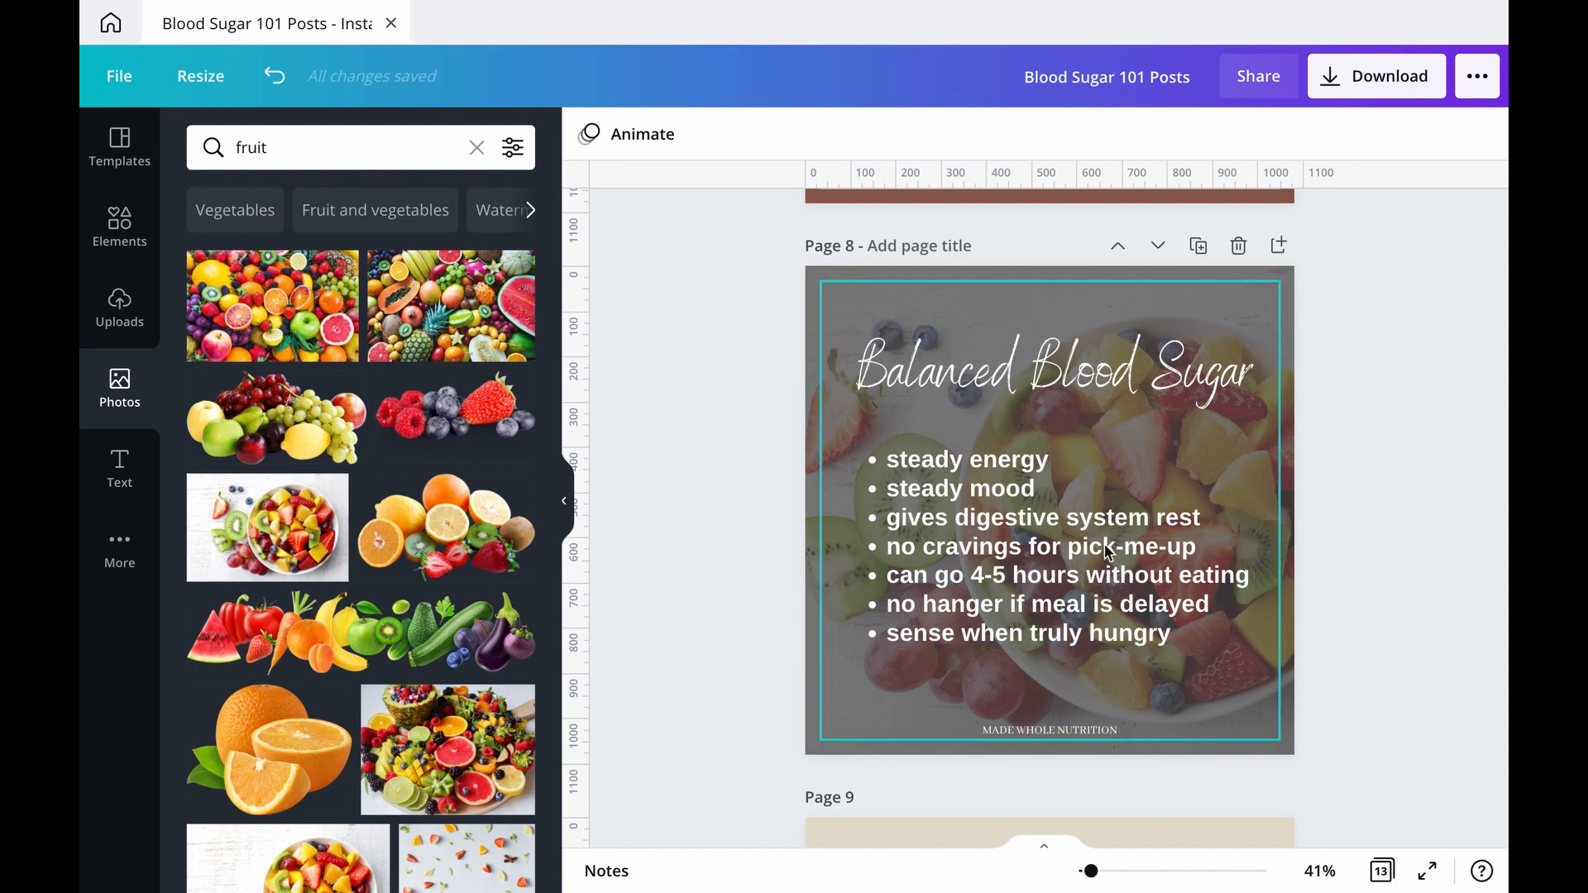
scroll(1258, 443, "up", 7)
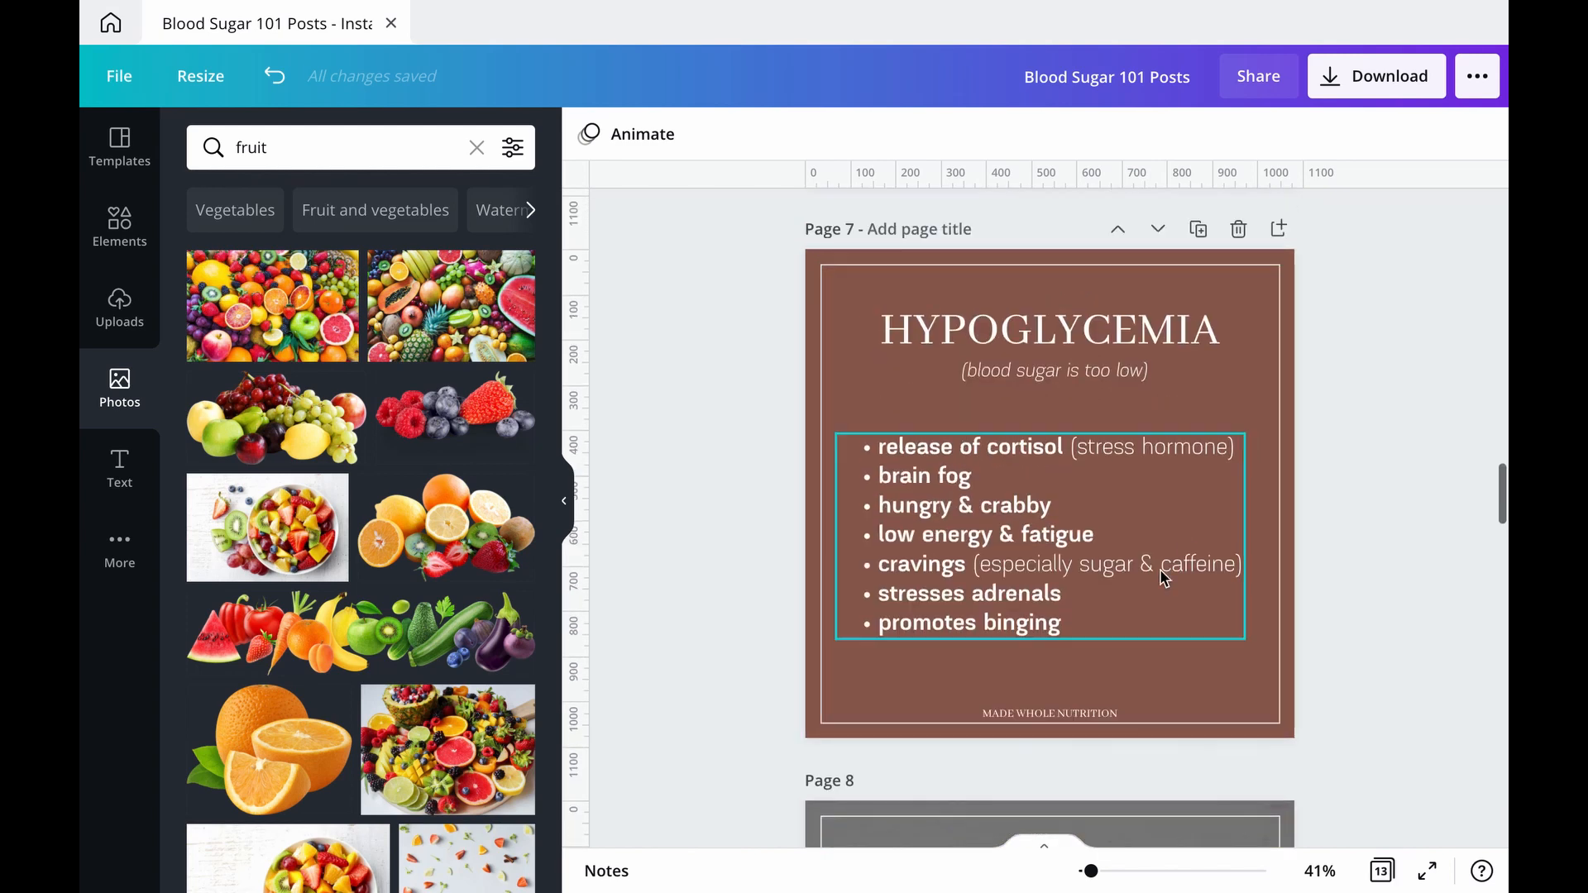
scroll(1161, 576, "down", 5)
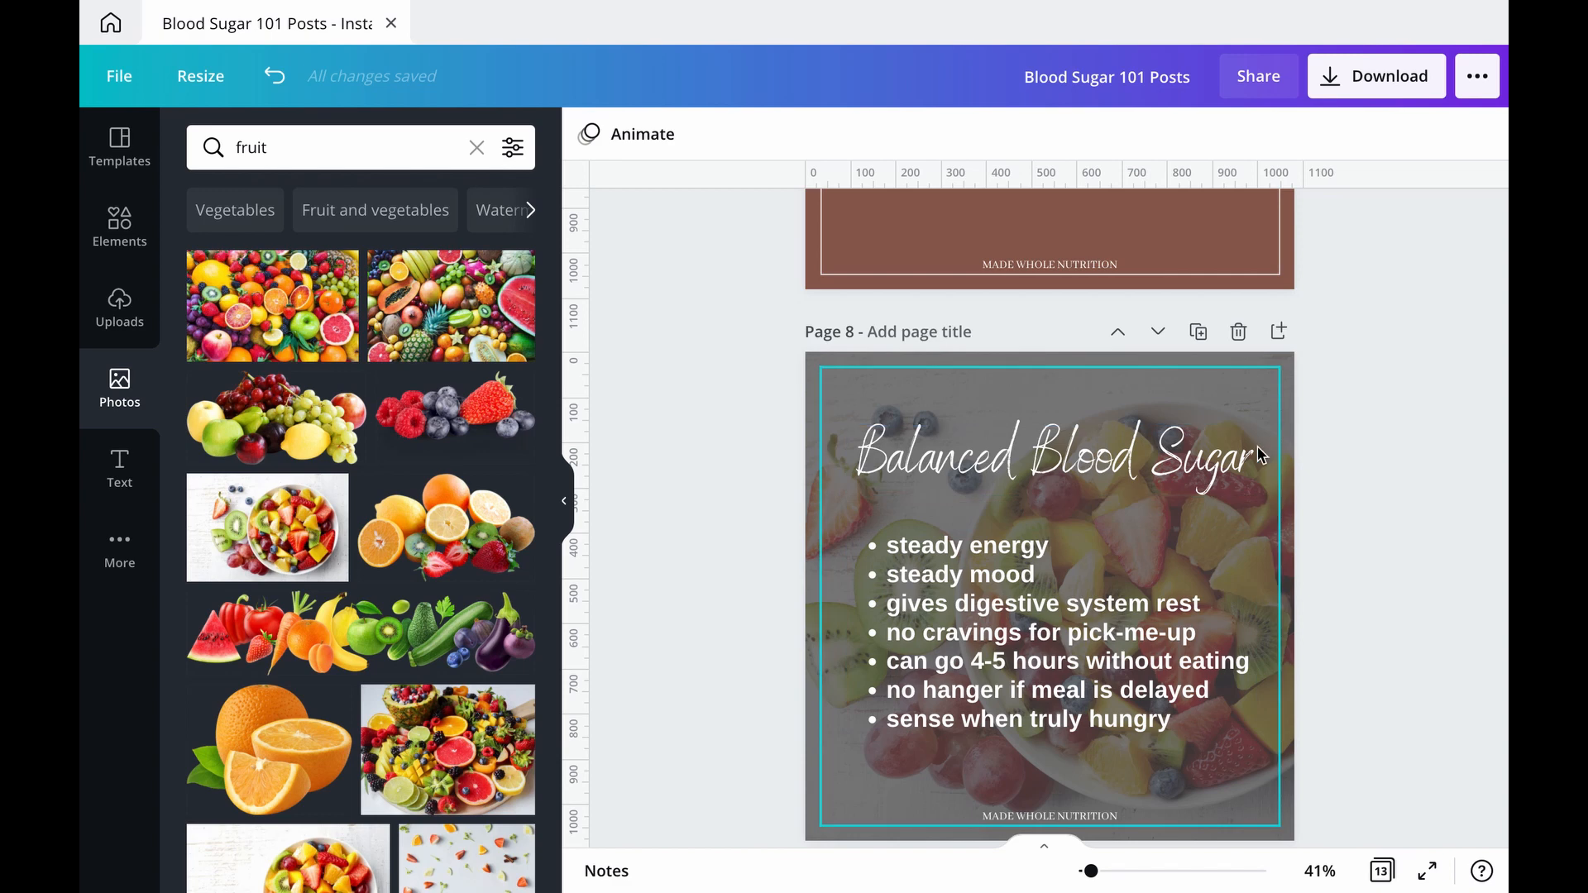
scroll(1258, 454, "down", 2)
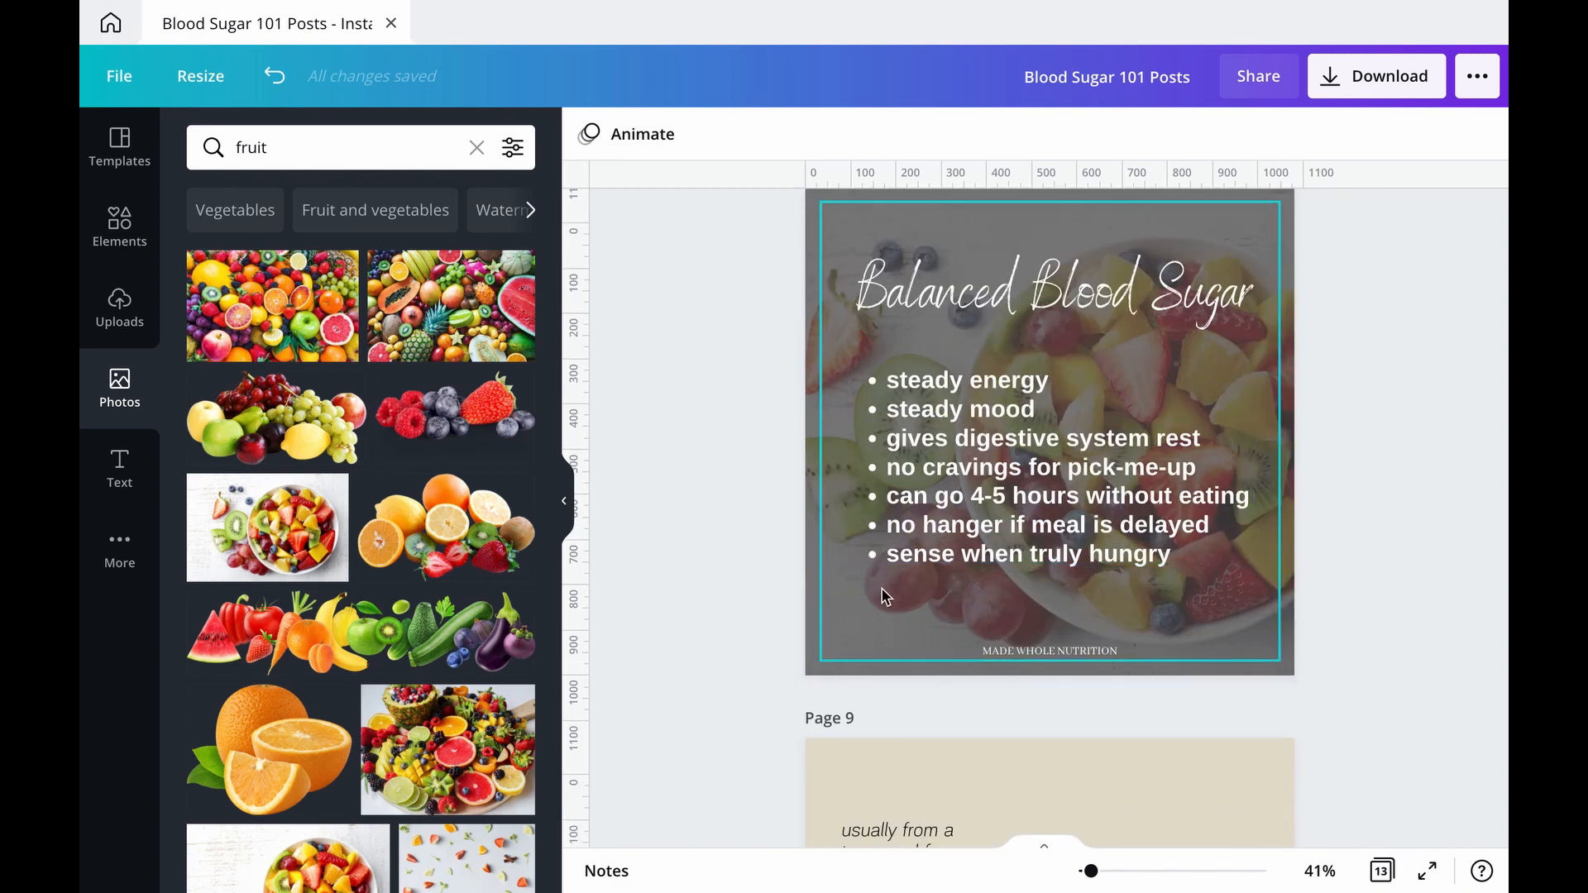
scroll(885, 595, "down", 2)
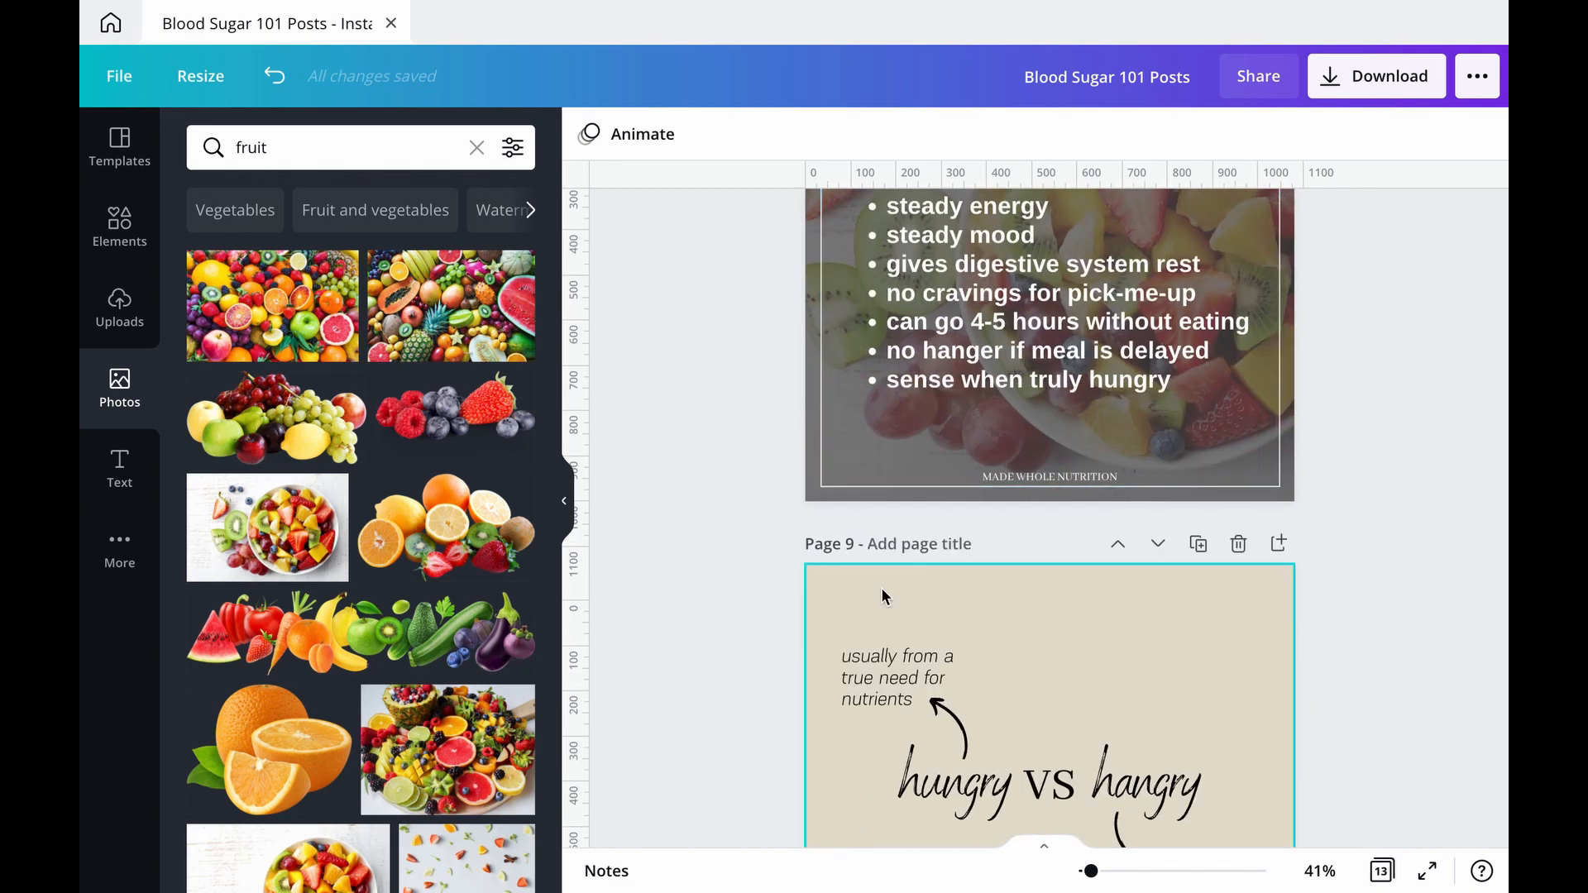
scroll(1026, 620, "down", 2)
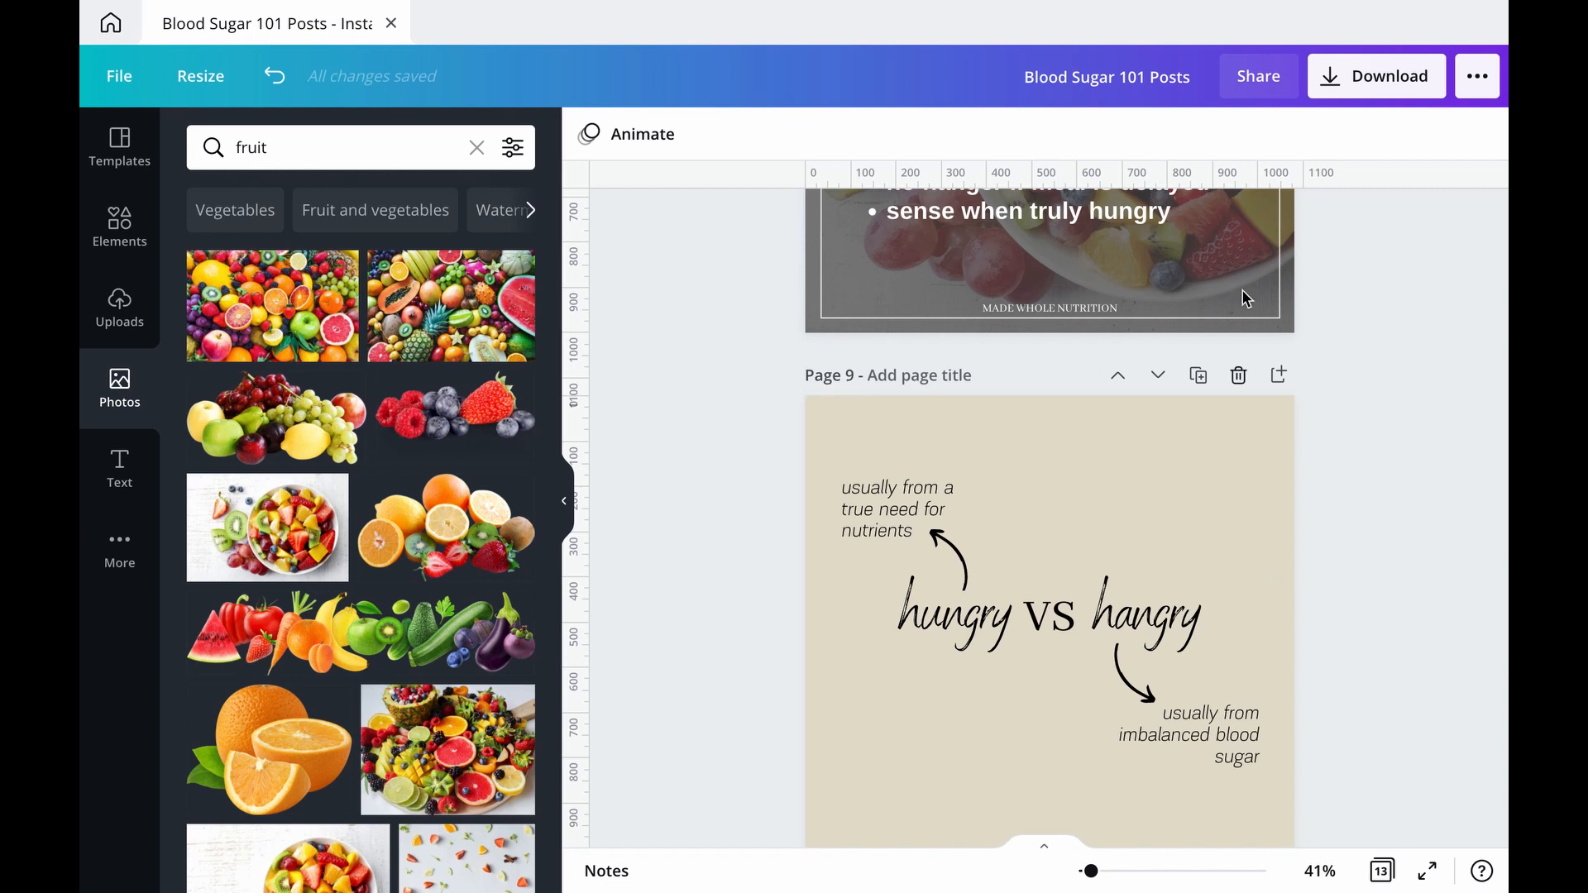
scroll(1189, 456, "up", 5)
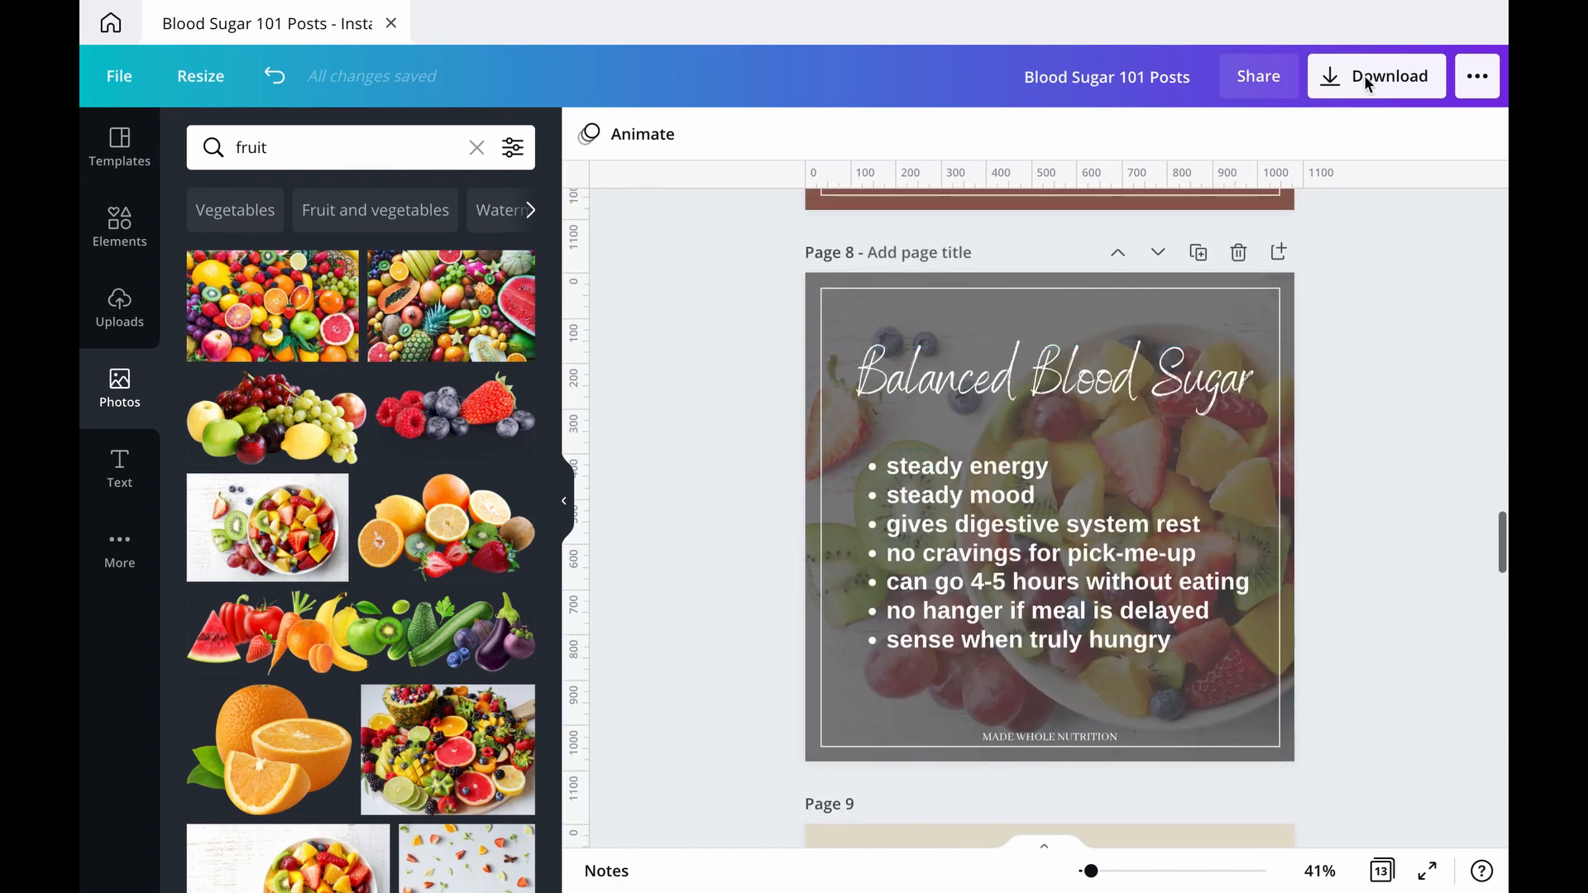
Step: Examine the download options and available file types, keep PNG for all pages, and close them without downloading
left_click(1381, 77)
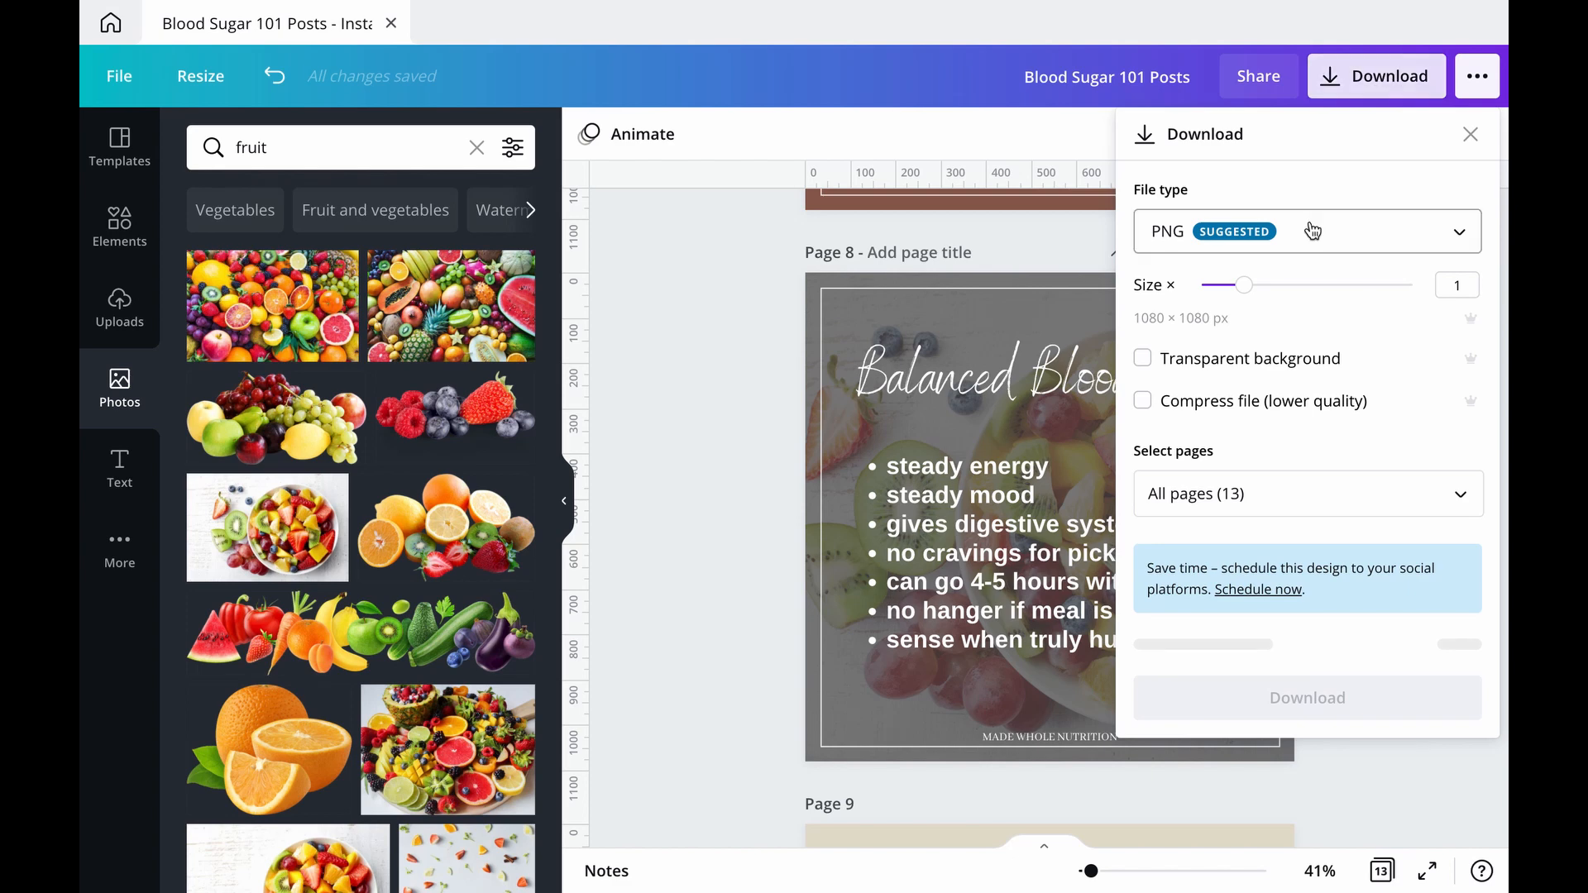
left_click(1313, 231)
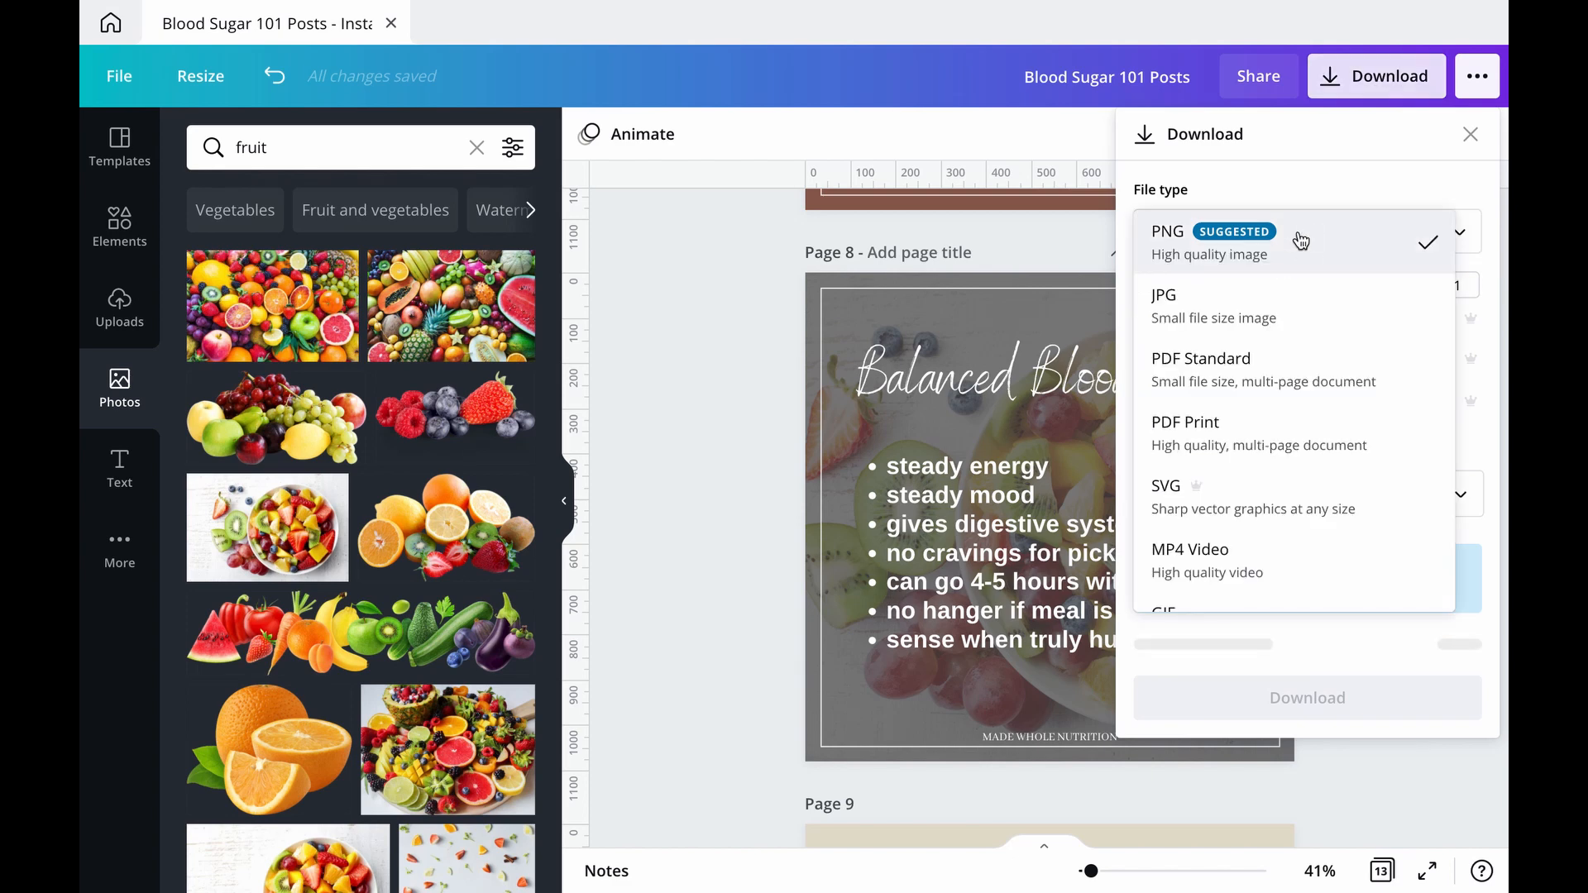
left_click(1183, 247)
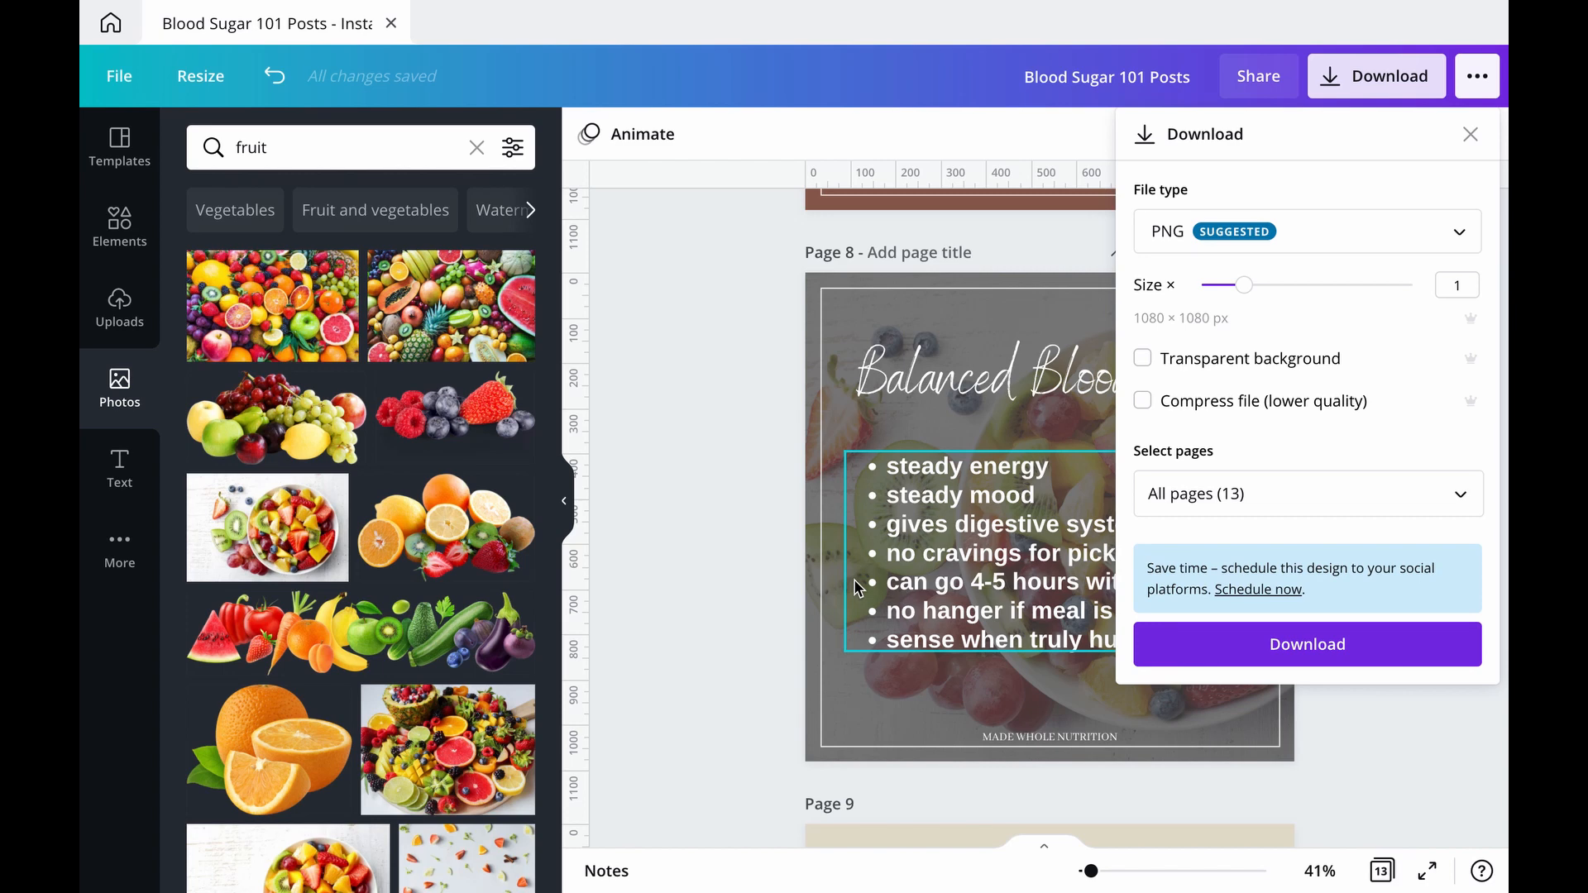
left_click(701, 549)
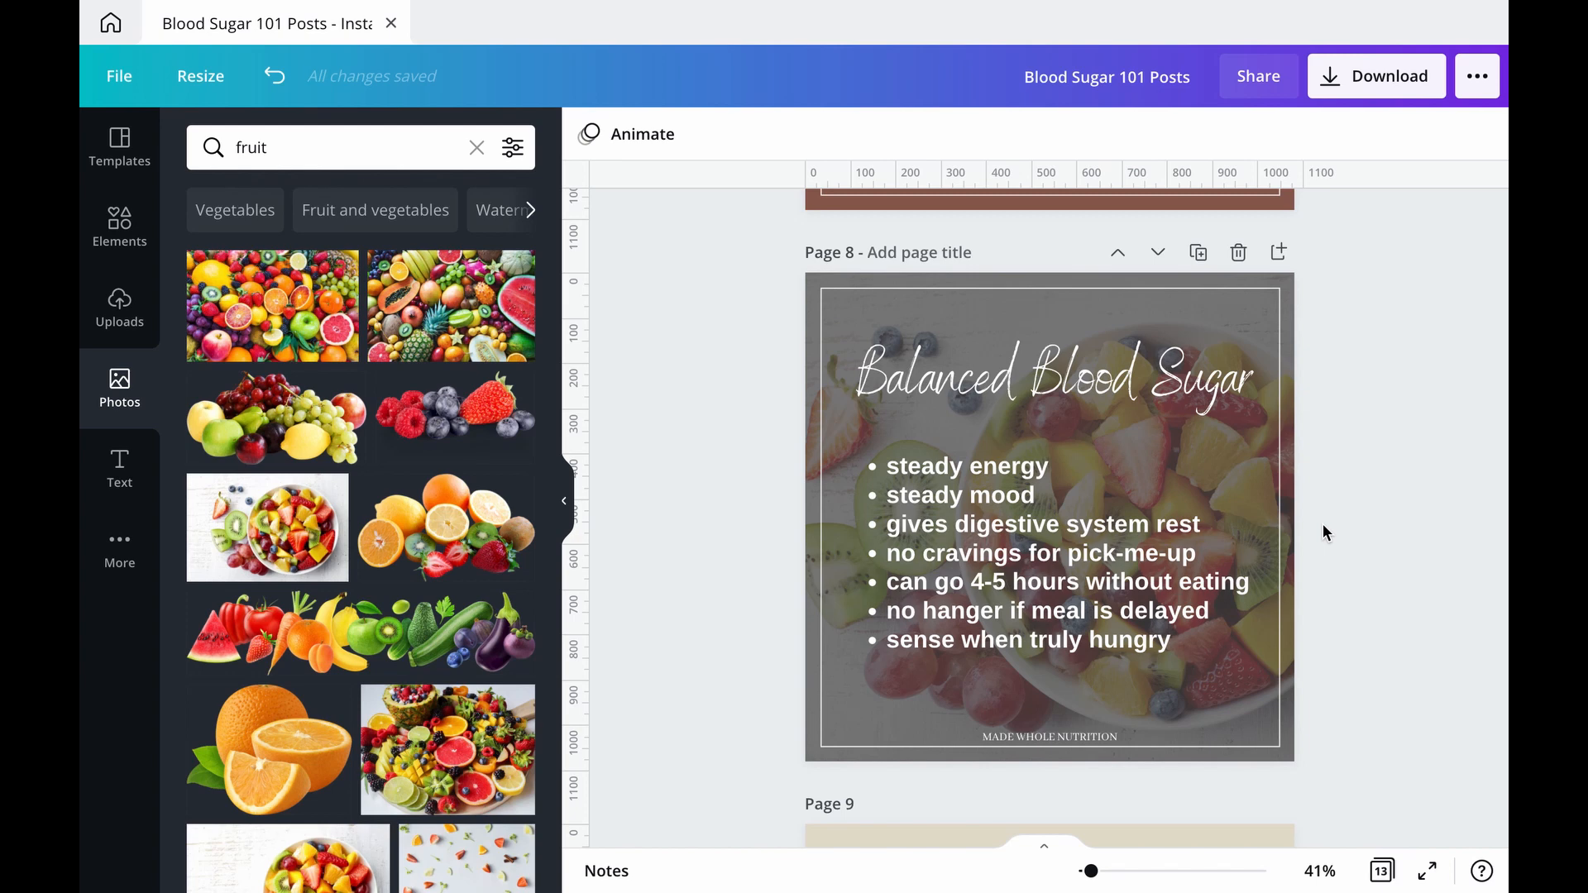
Step: Look through the full list of publishing and sharing destinations for the design, and close it
left_click(1489, 89)
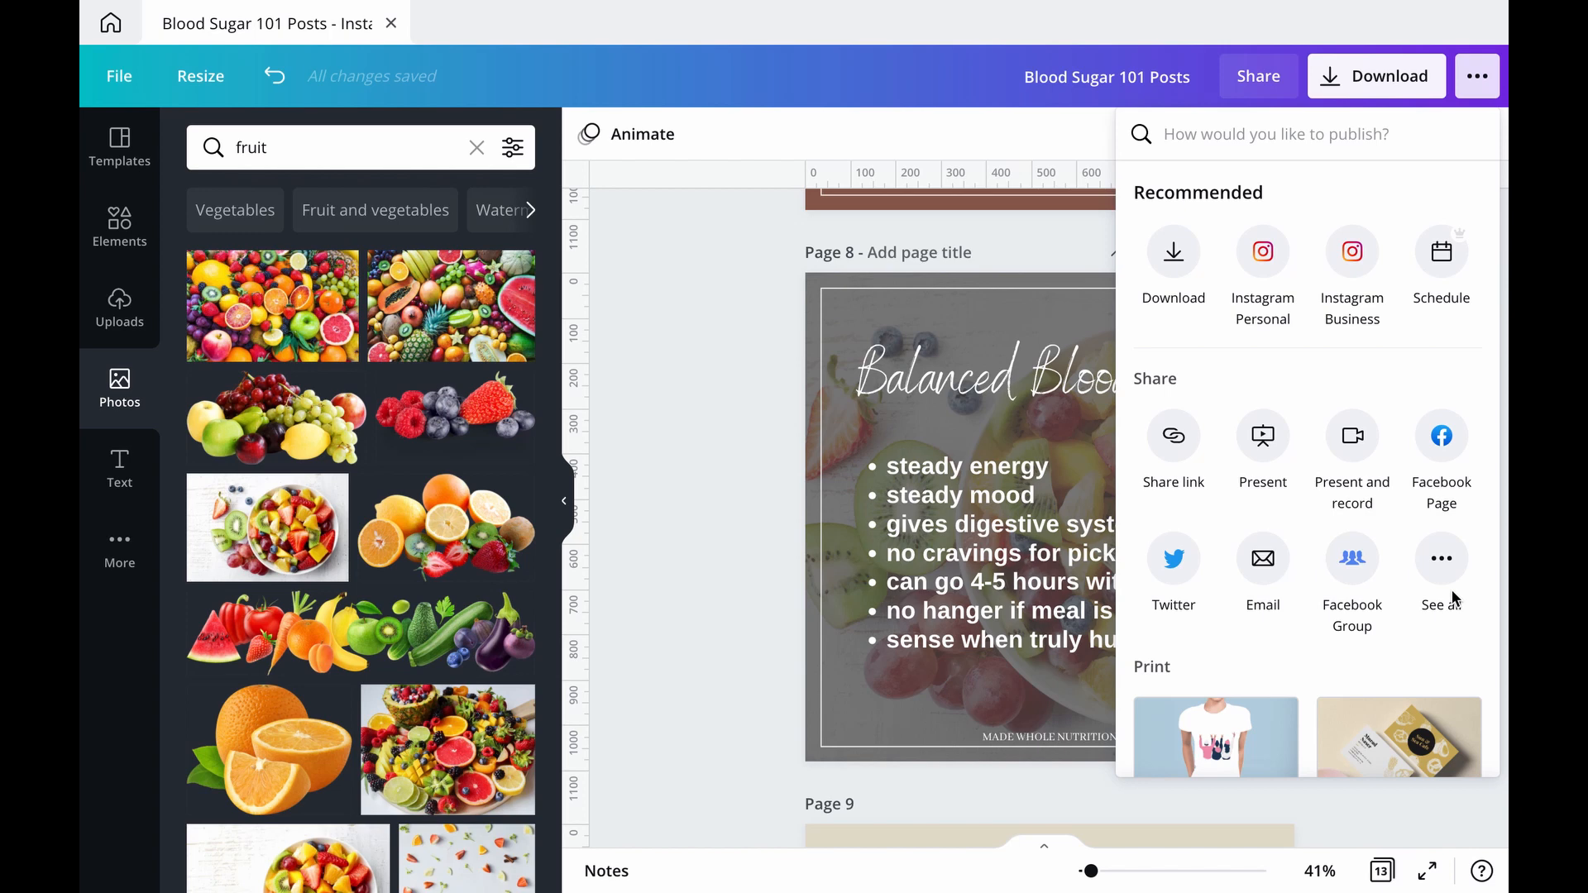
left_click(1441, 561)
scroll(1445, 573, "down", 3)
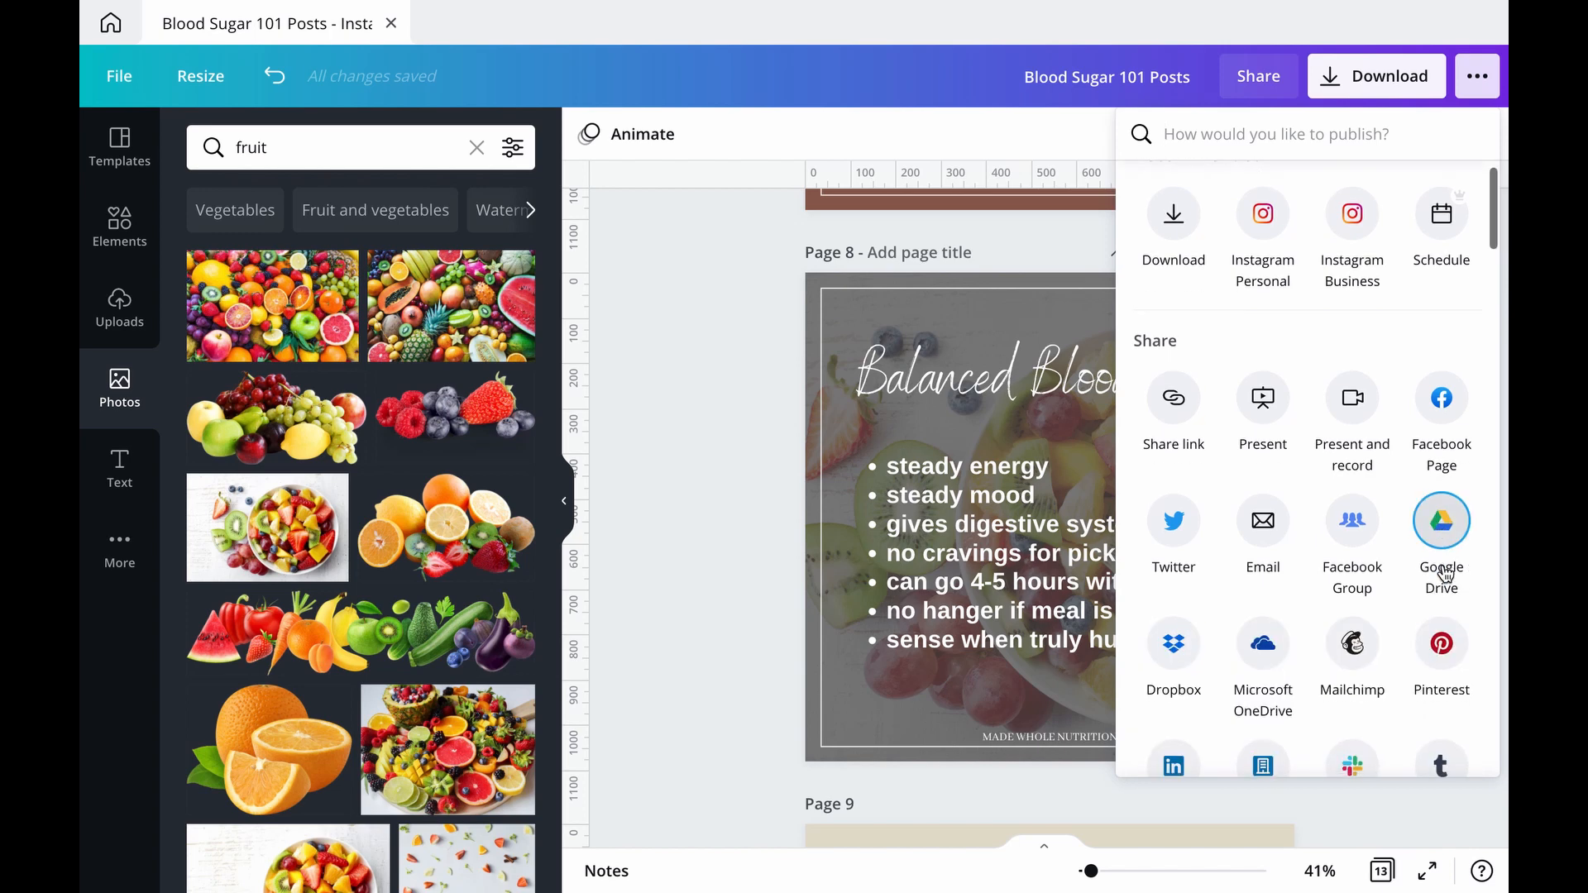
scroll(1444, 573, "down", 2)
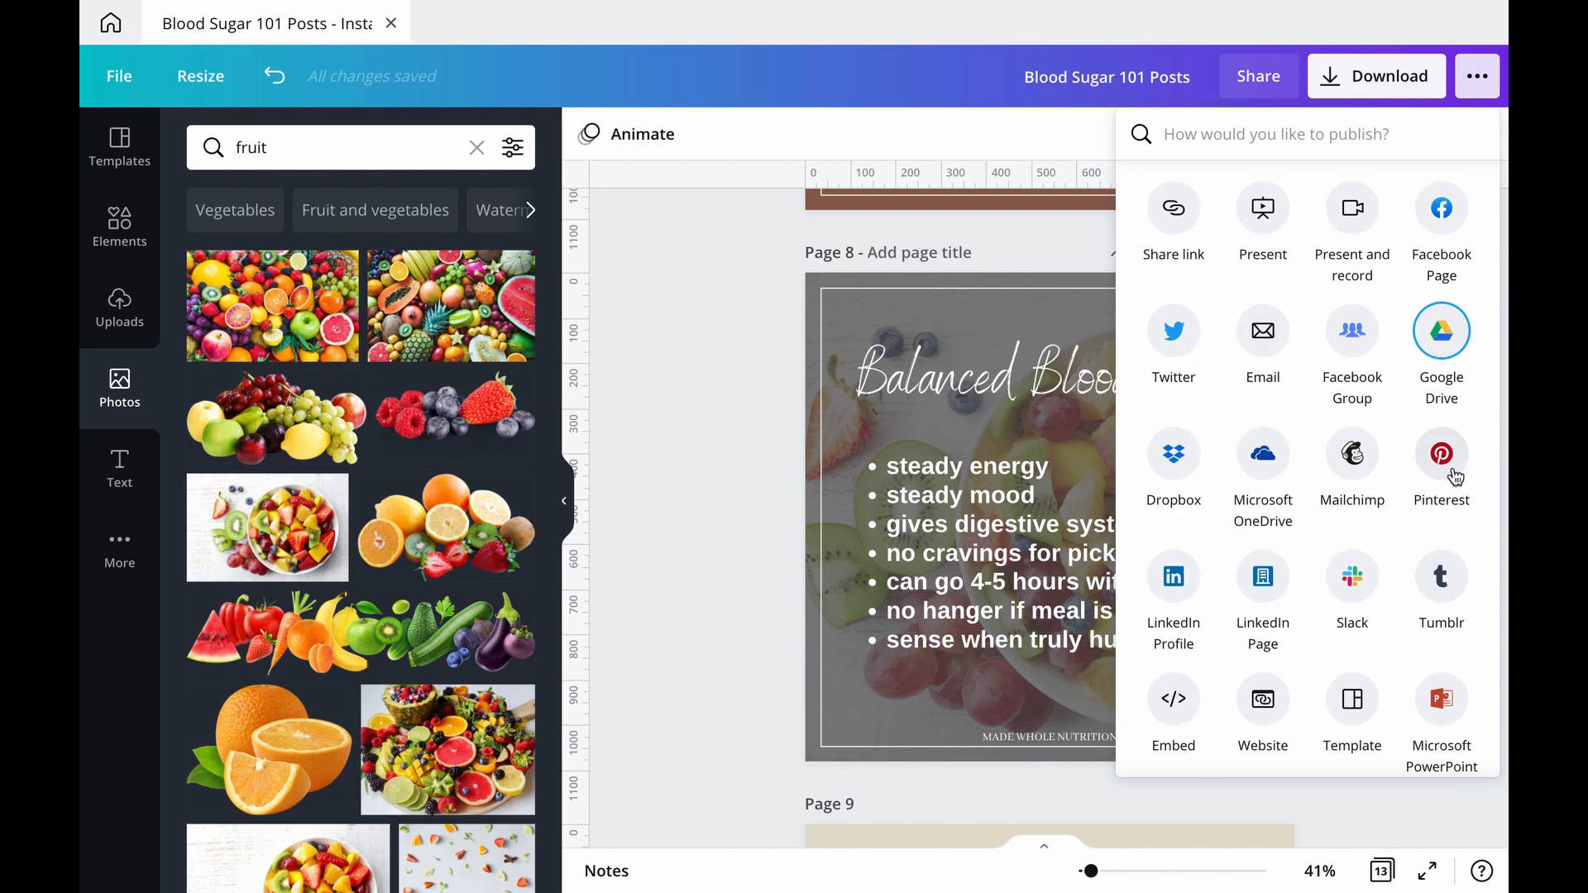
scroll(1449, 464, "up", 5)
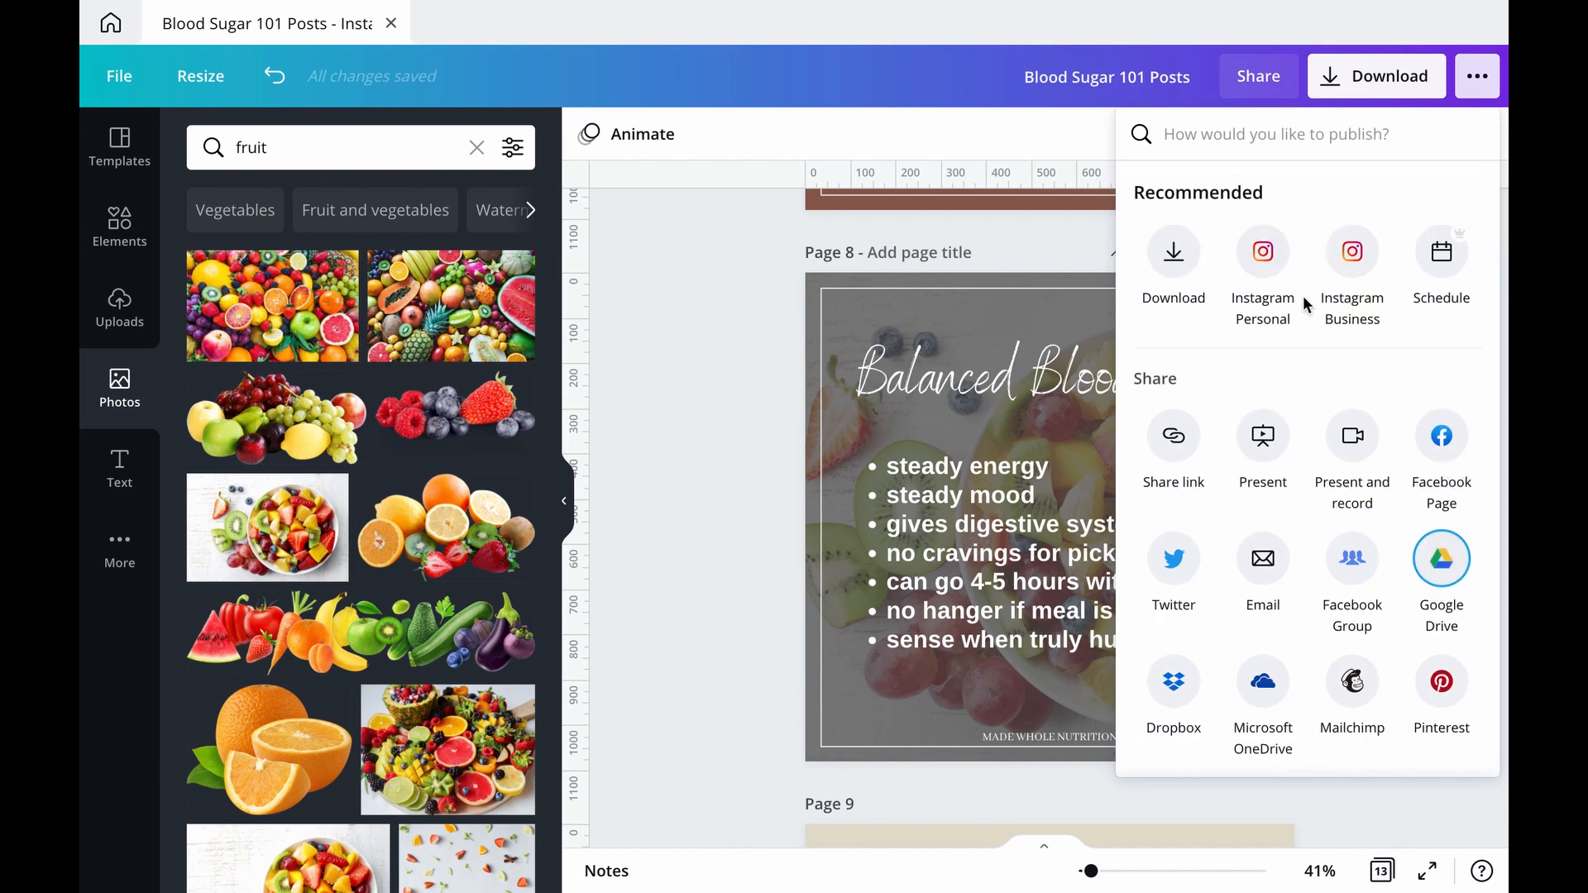
left_click(764, 269)
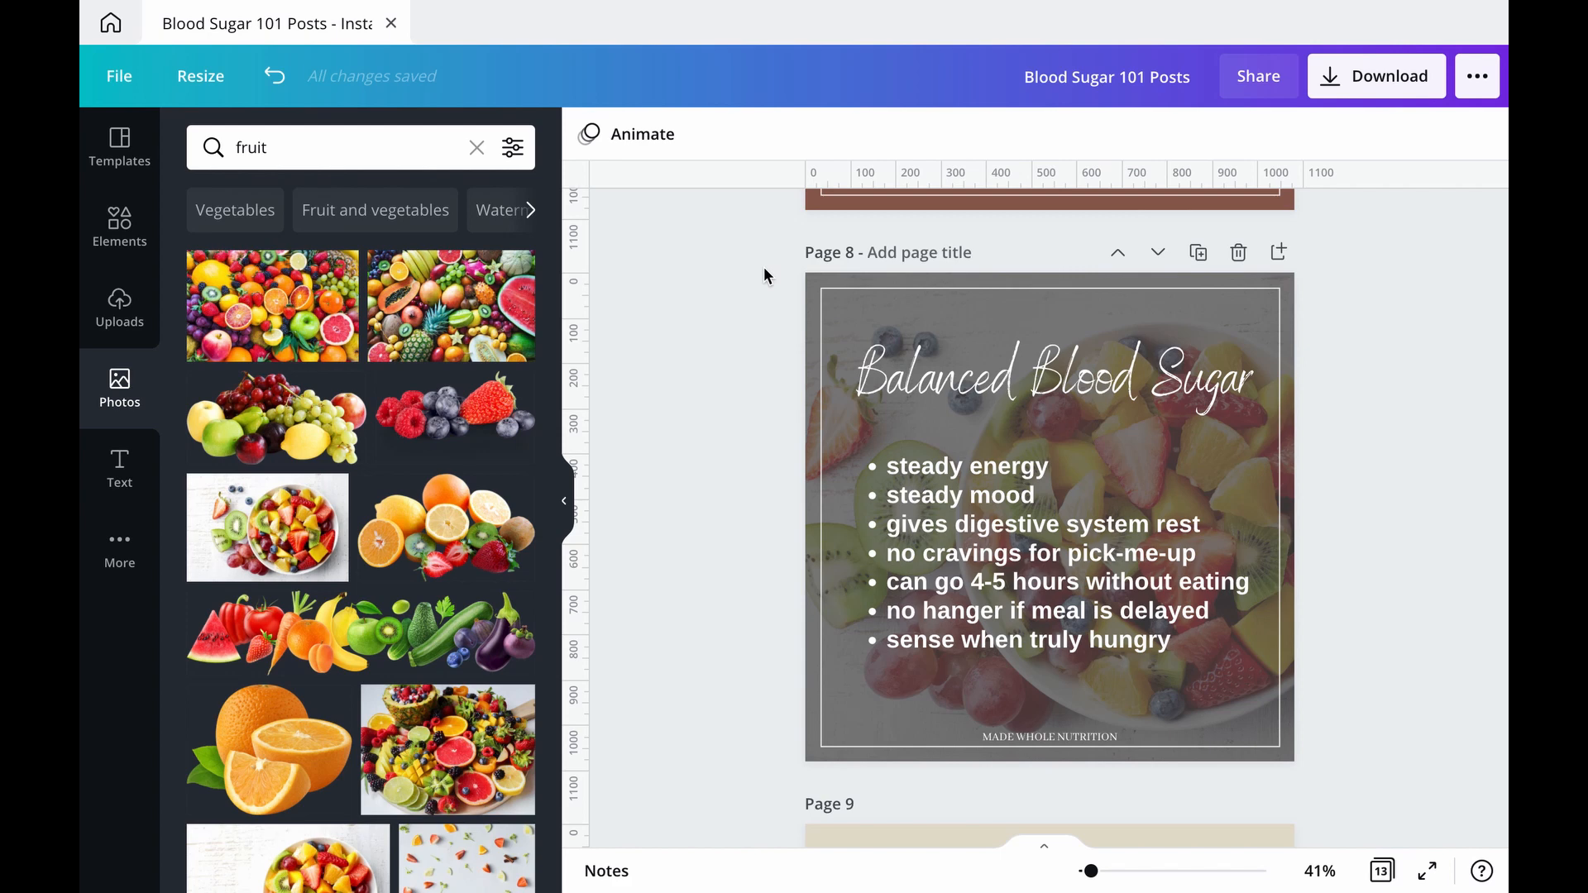
Step: Find the Facebook Post format (940 × 788 px) and resize the original design to it without making a copy
scroll(762, 266, "up", 10)
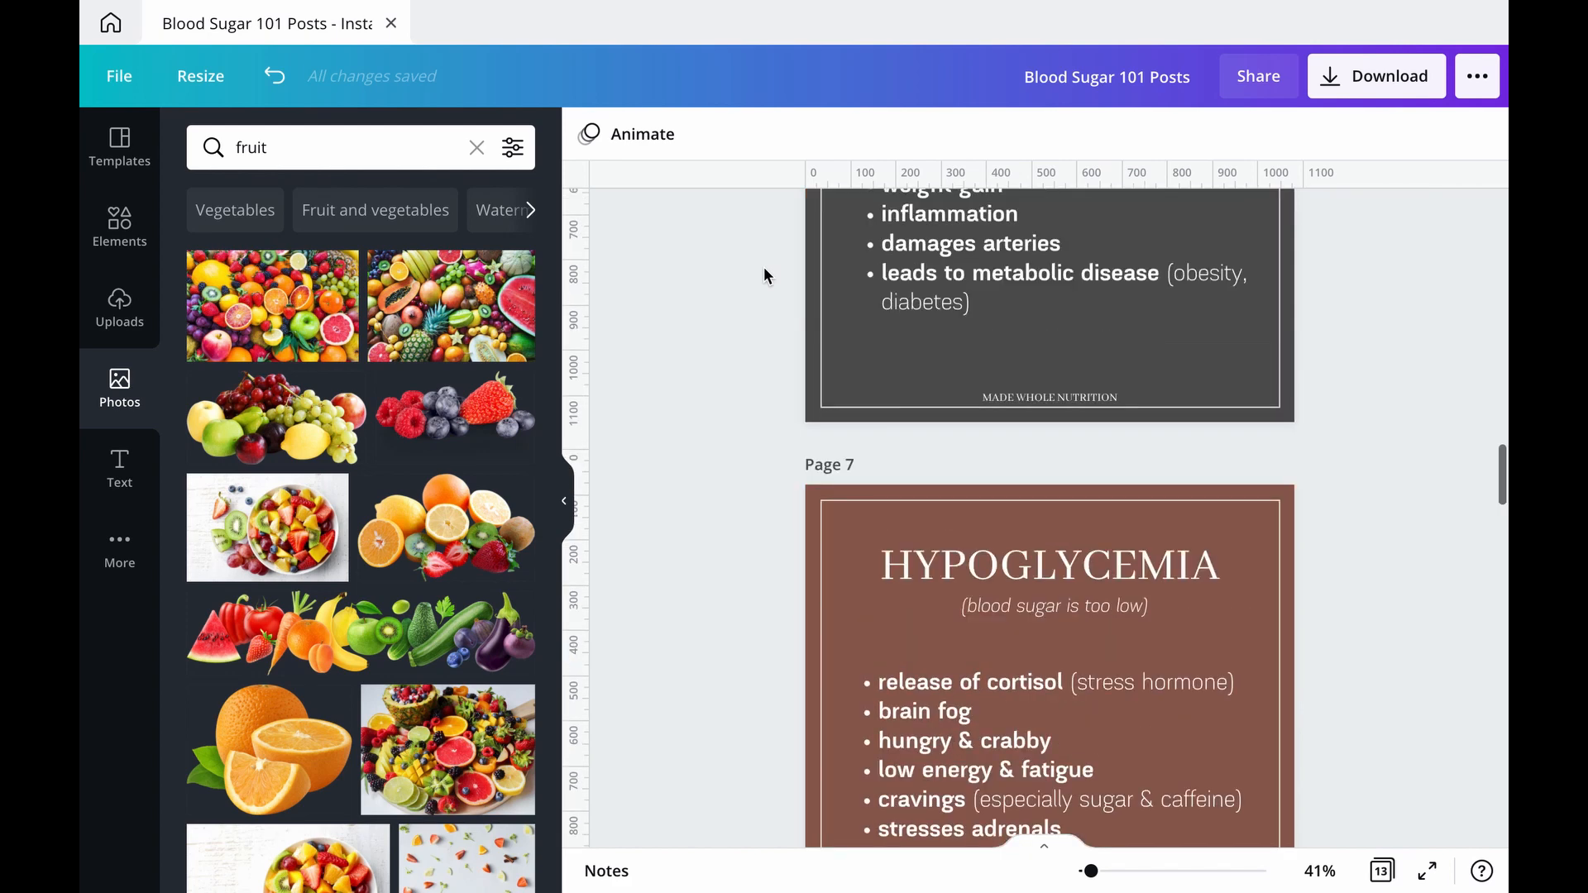
scroll(836, 348, "up", 20)
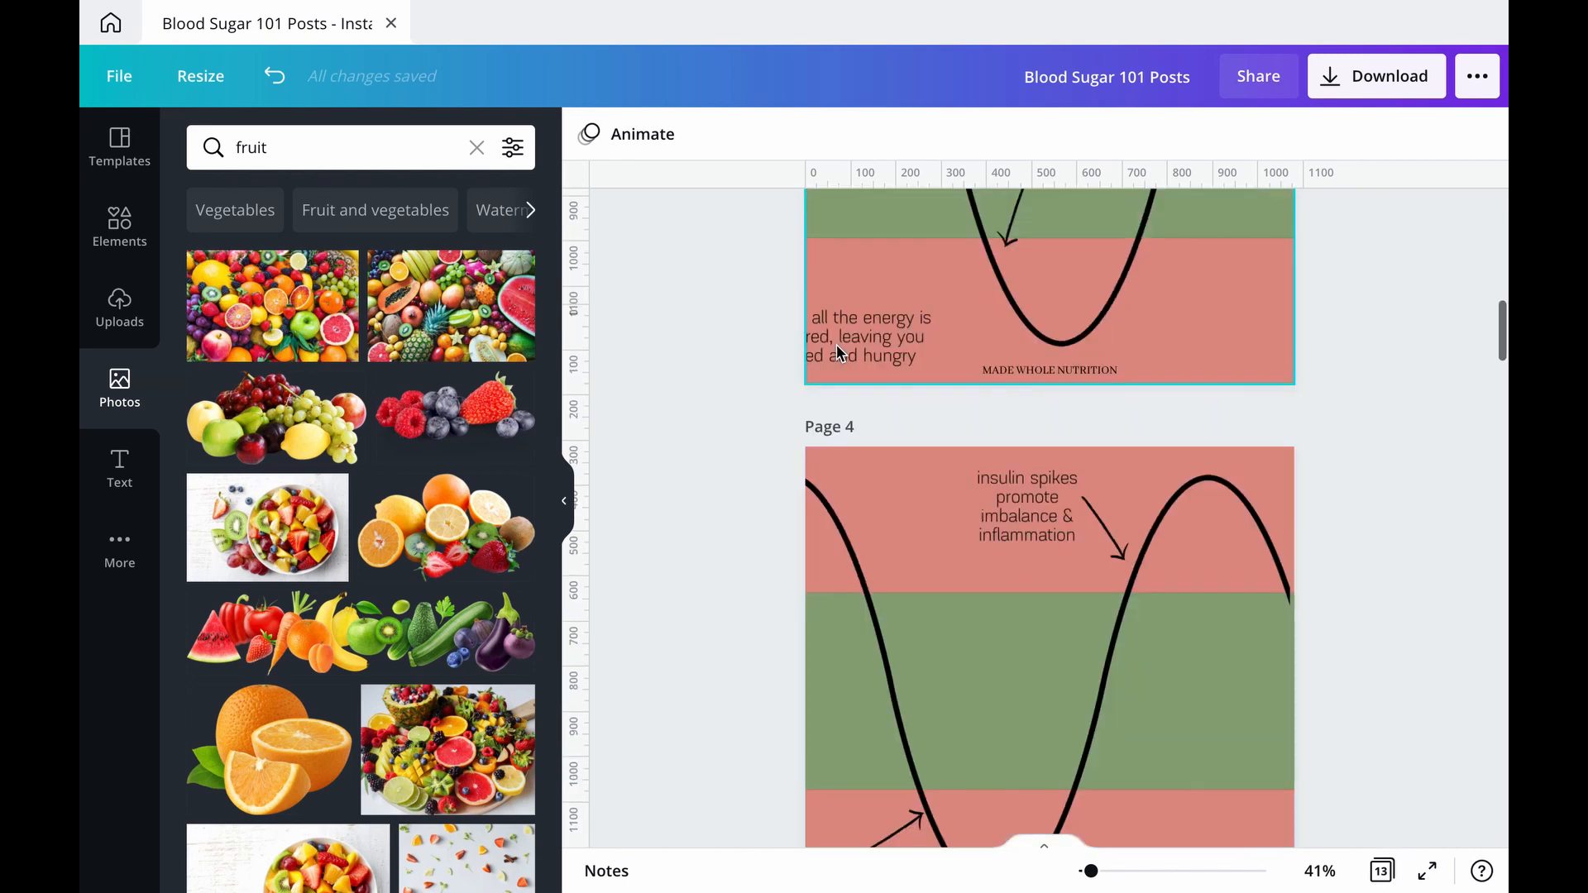
scroll(836, 347, "down", 20)
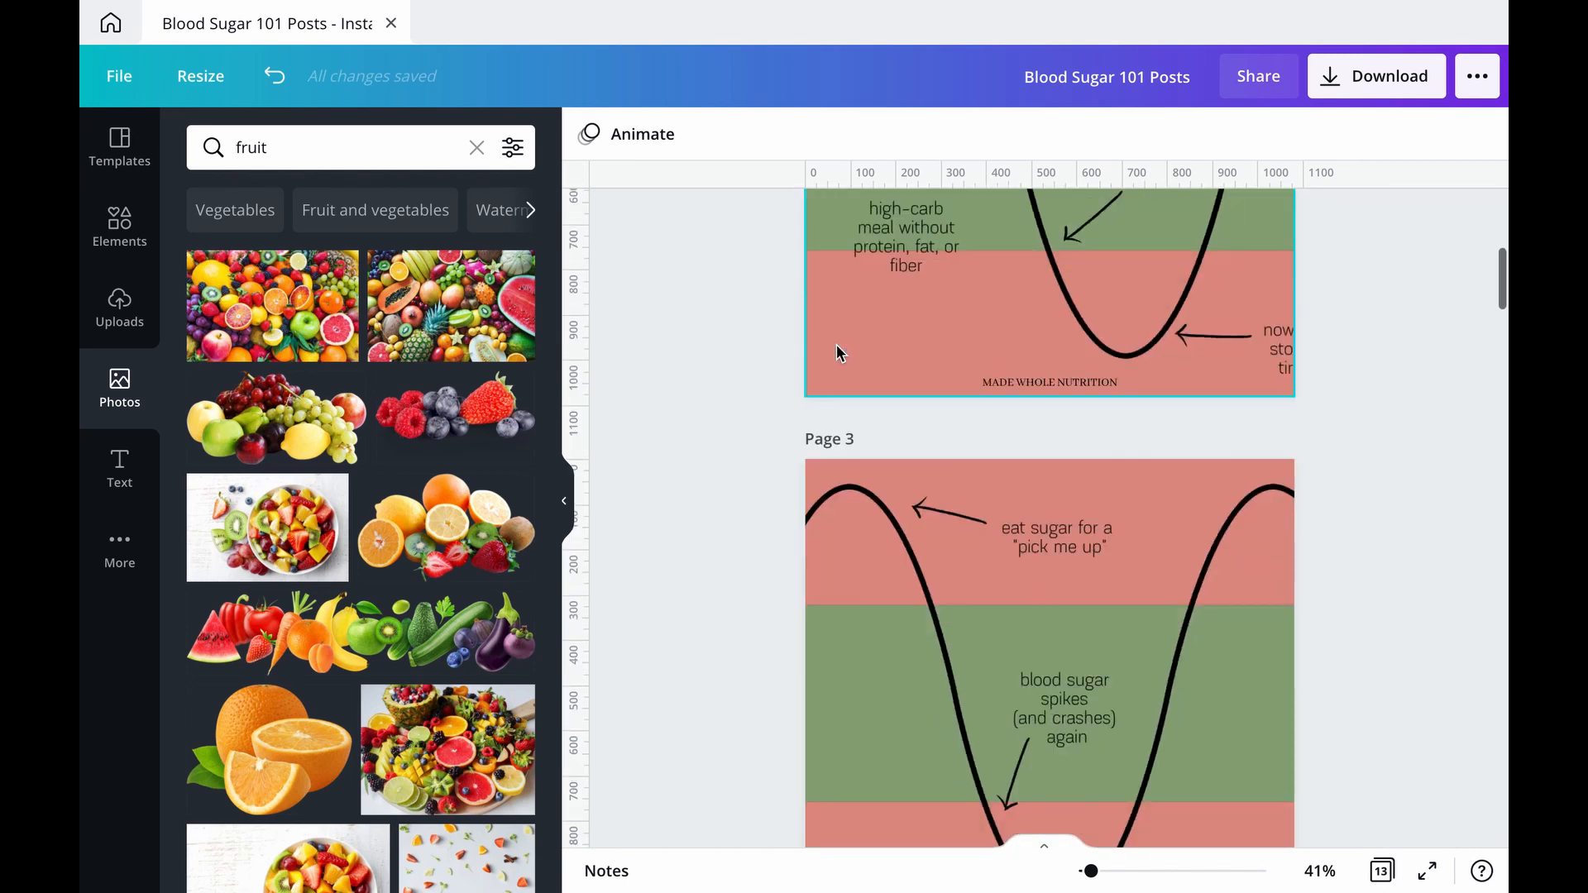
scroll(703, 361, "down", 2)
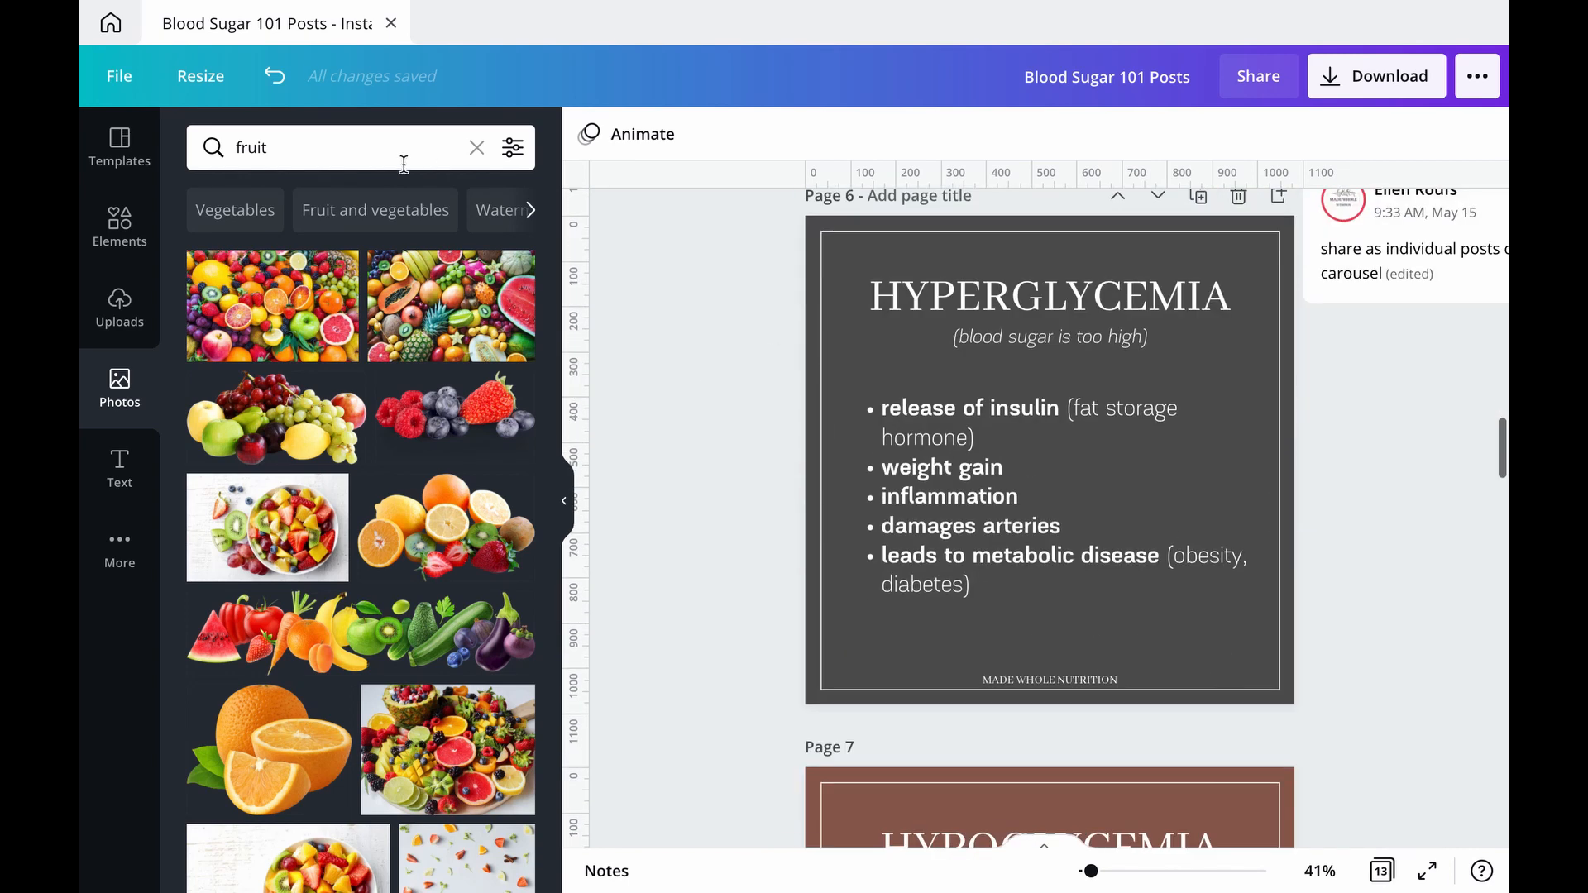
left_click(209, 80)
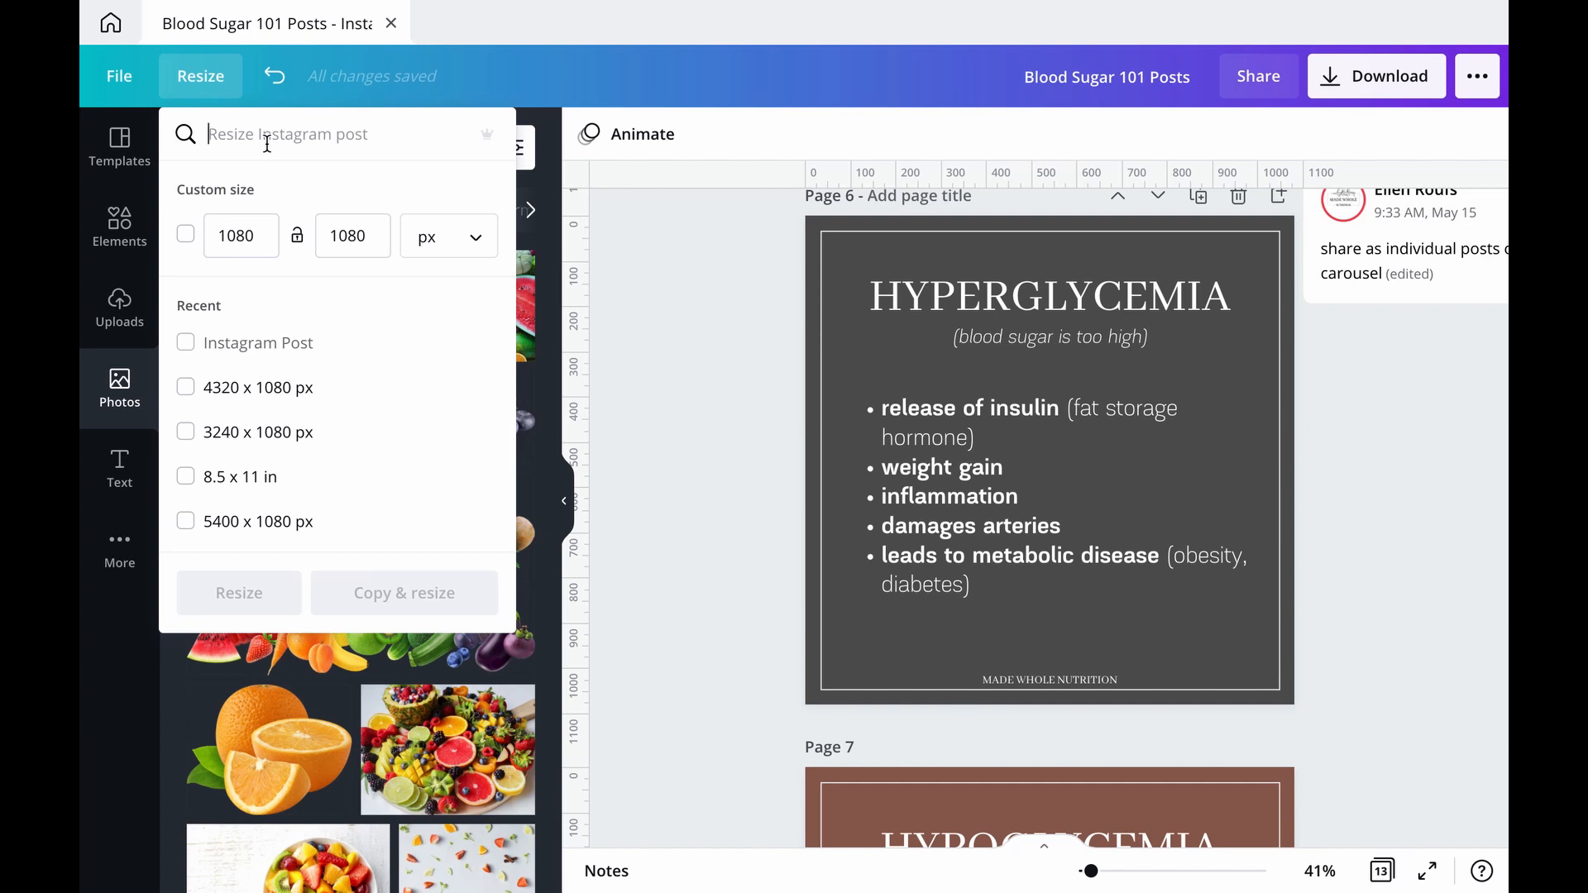
type("fa")
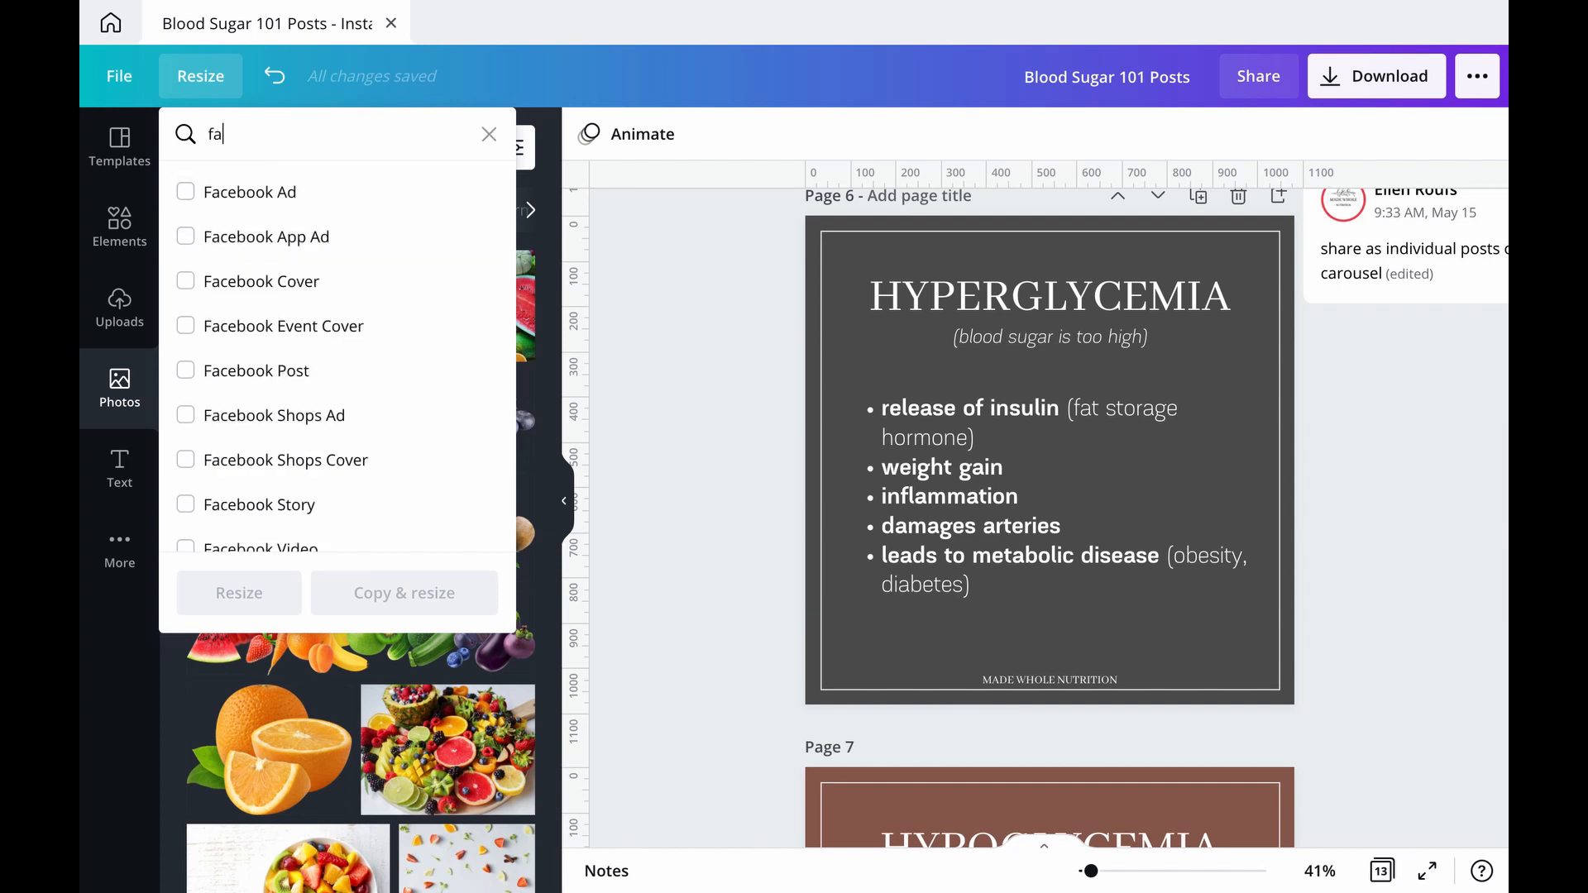
type("ceboo")
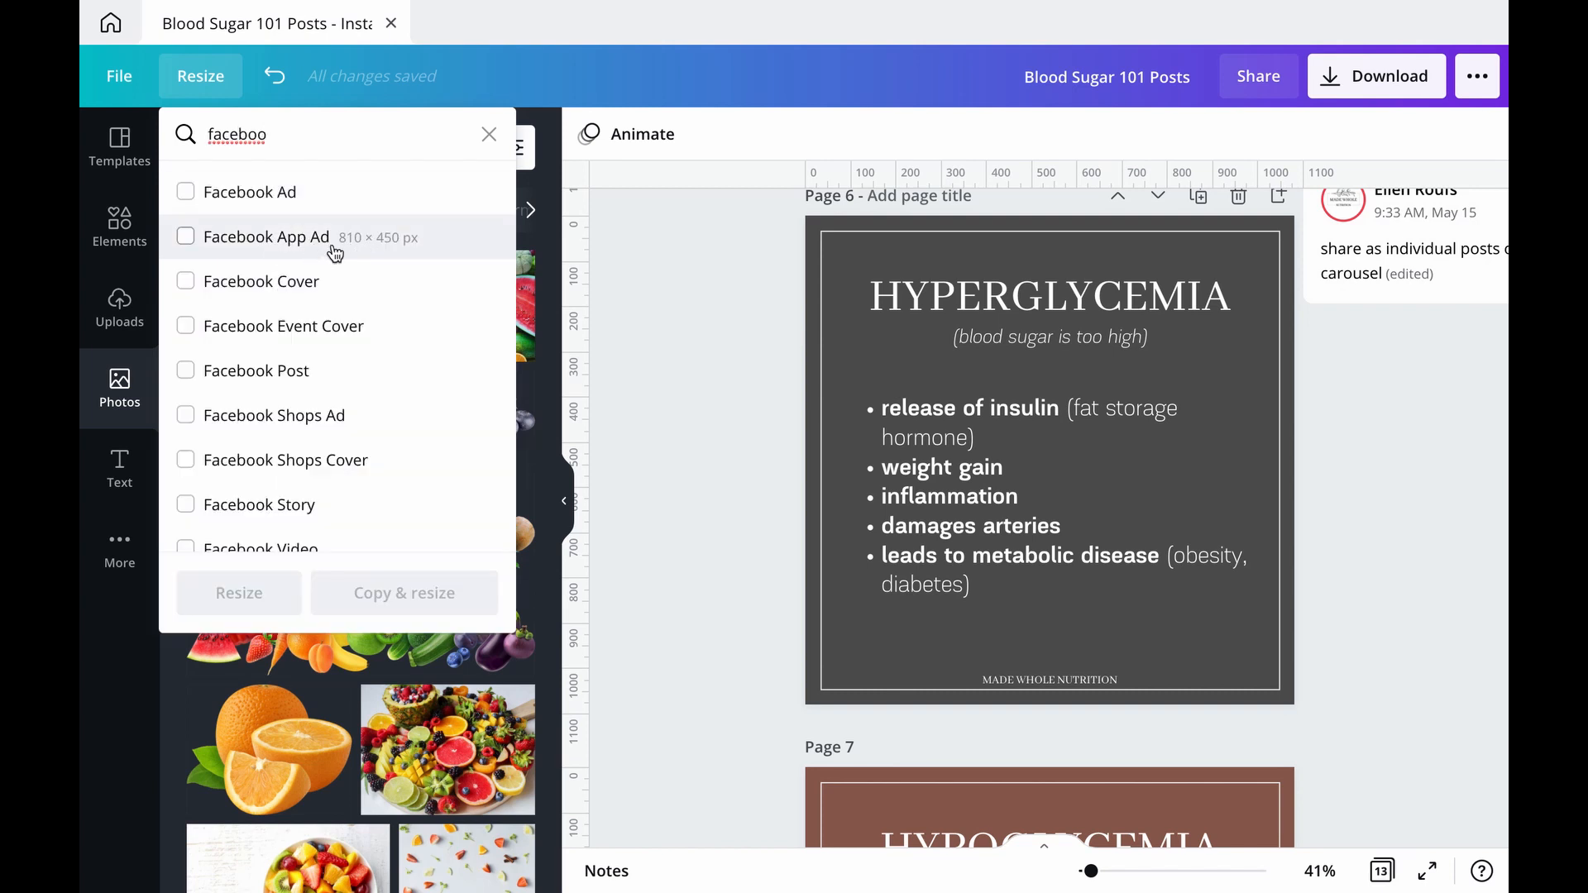
left_click(324, 378)
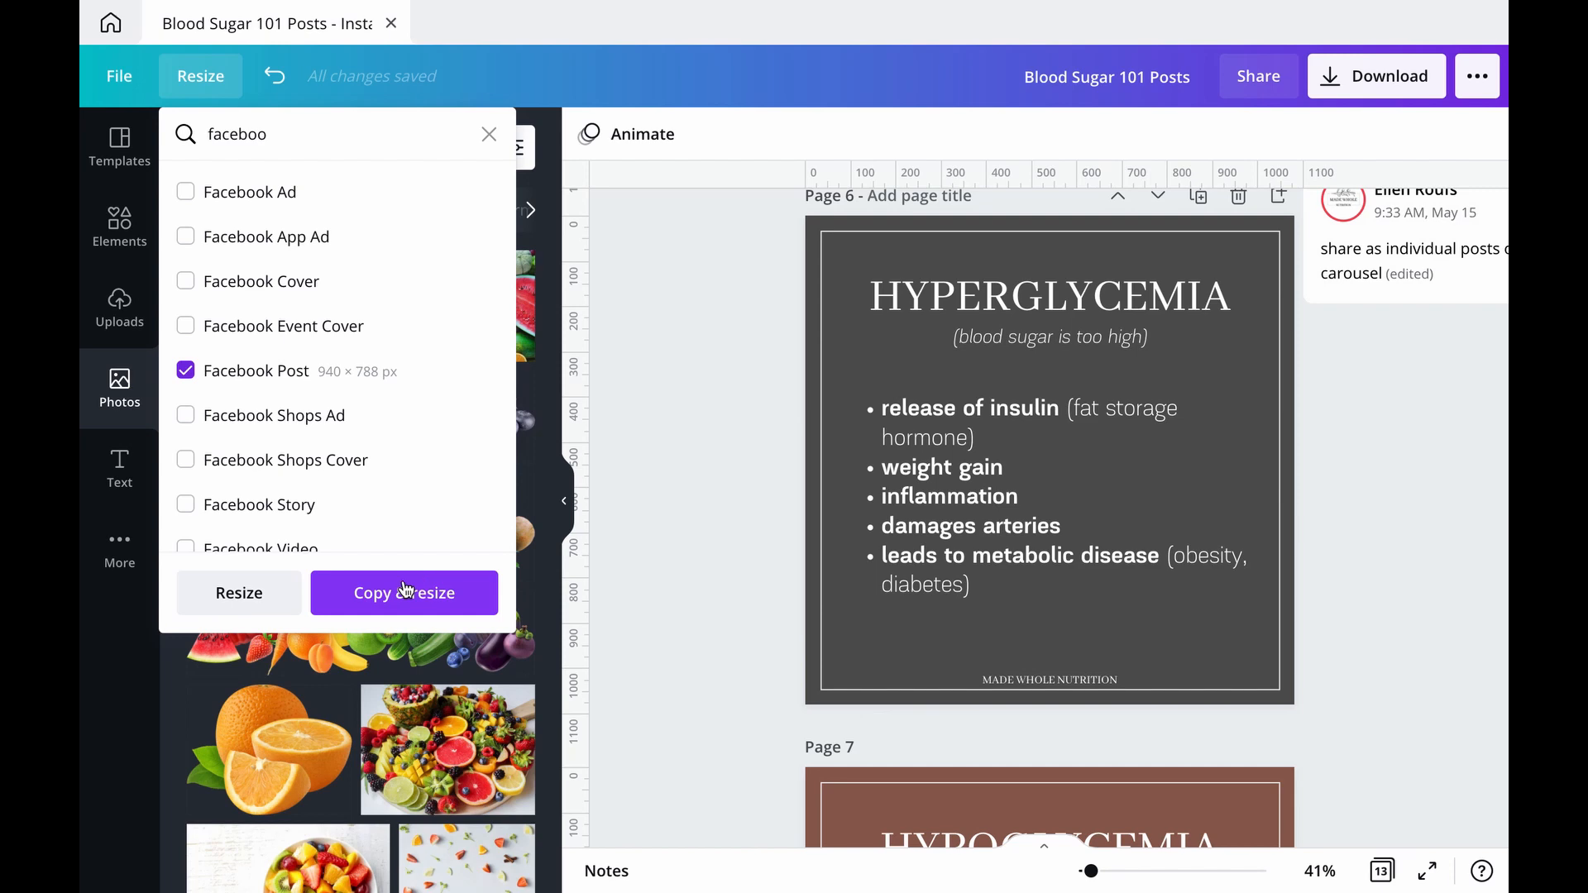
left_click(260, 597)
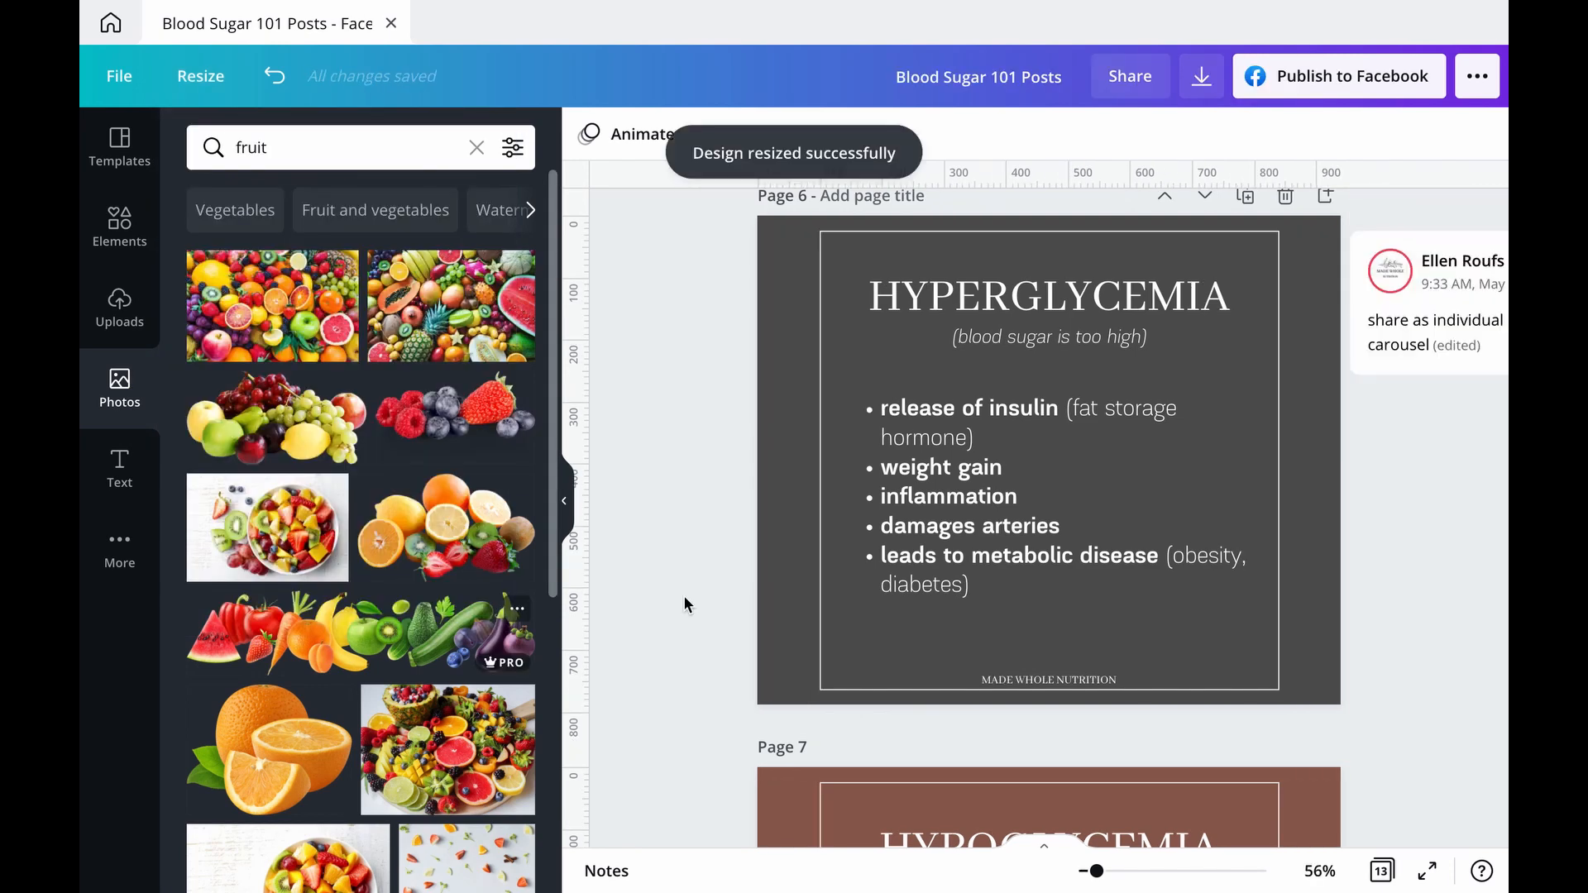
Step: Check how the resized pages fit the Facebook Post format, from the blood sugar graphs to the Metabolic Flexibility post
scroll(684, 598, "up", 1)
scroll(683, 593, "up", 5)
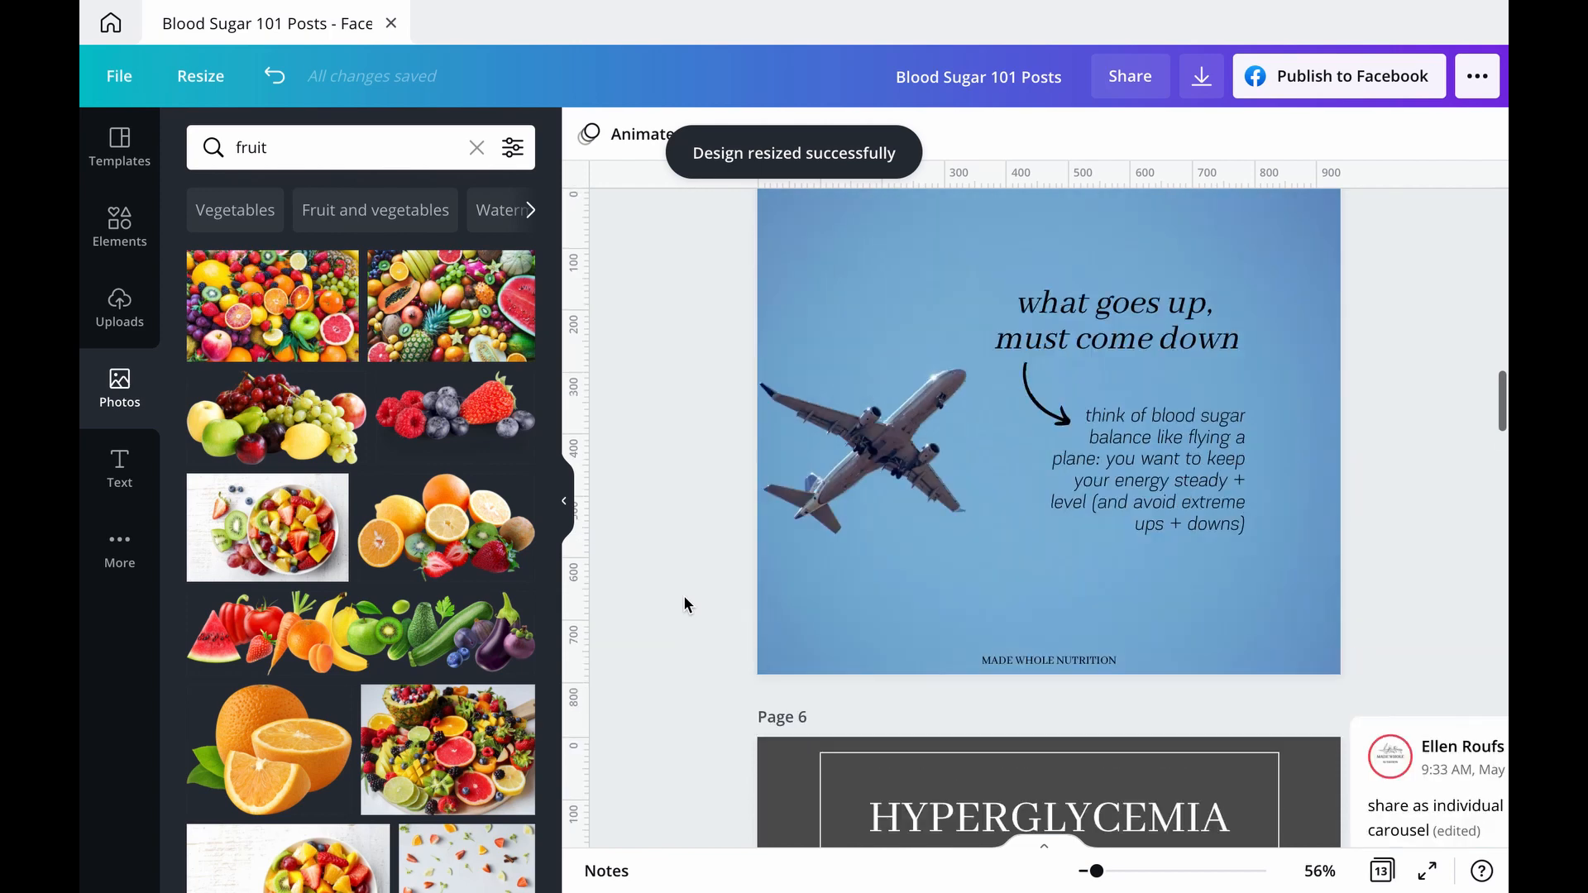
scroll(683, 594, "up", 7)
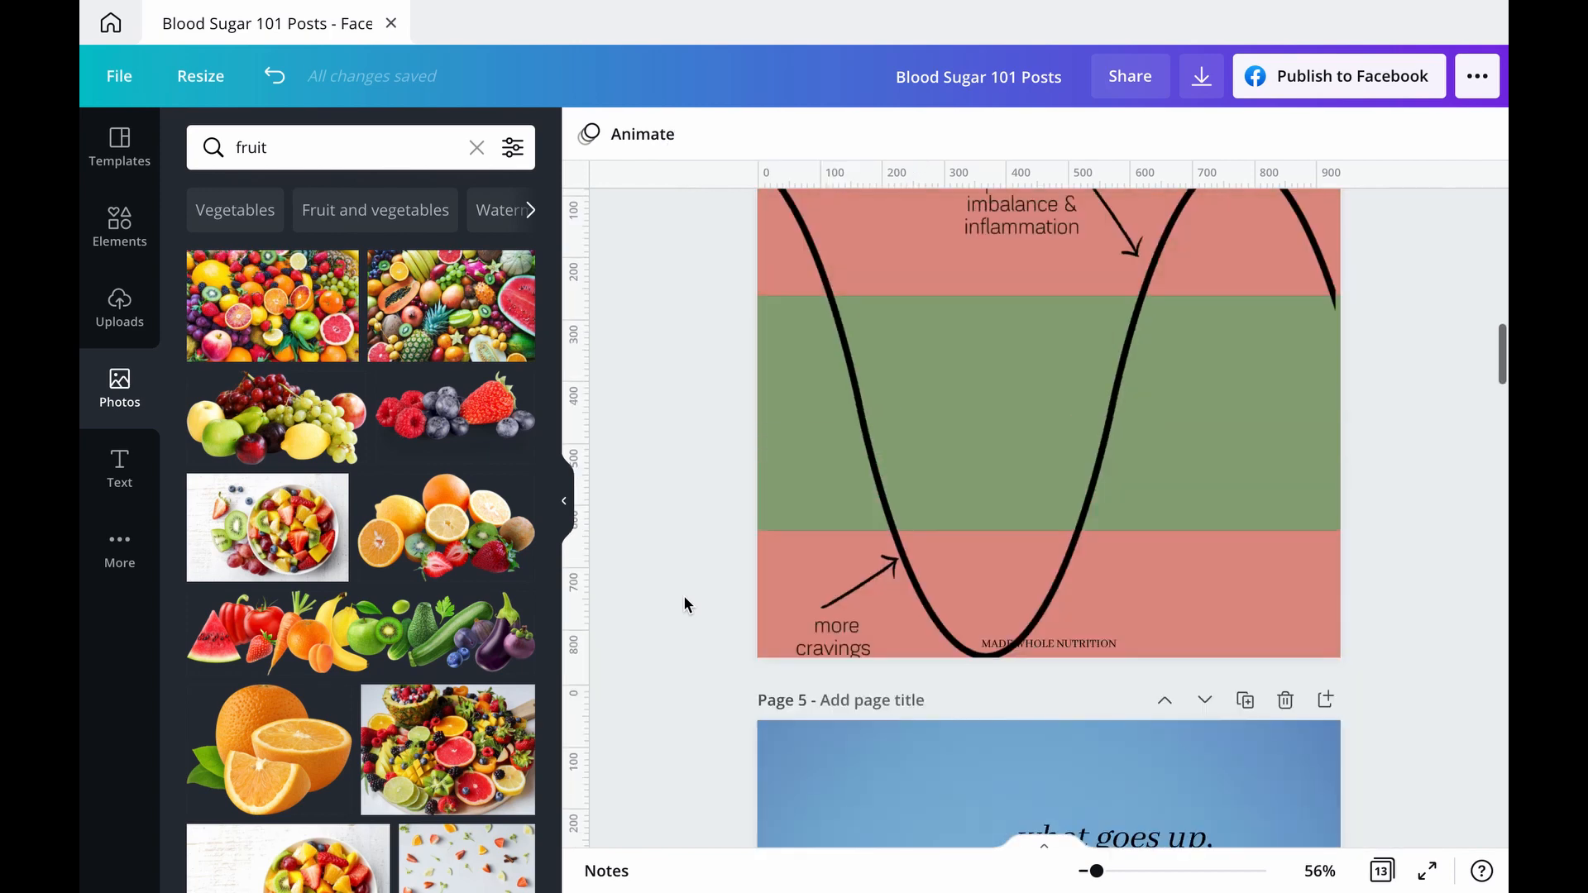
scroll(968, 426, "up", 2)
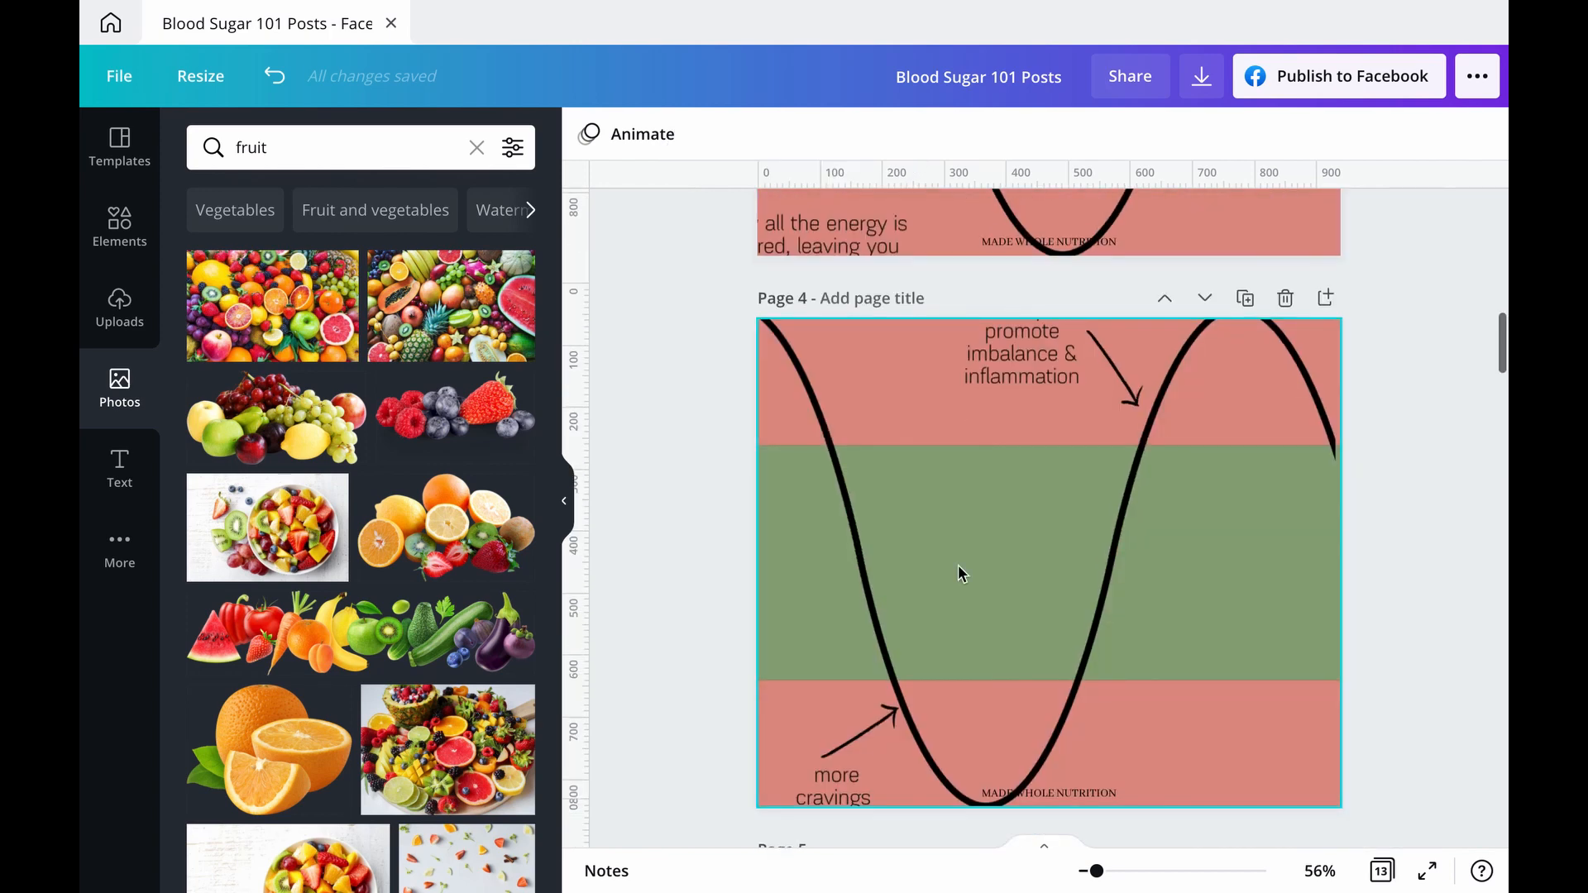
scroll(958, 564, "up", 7)
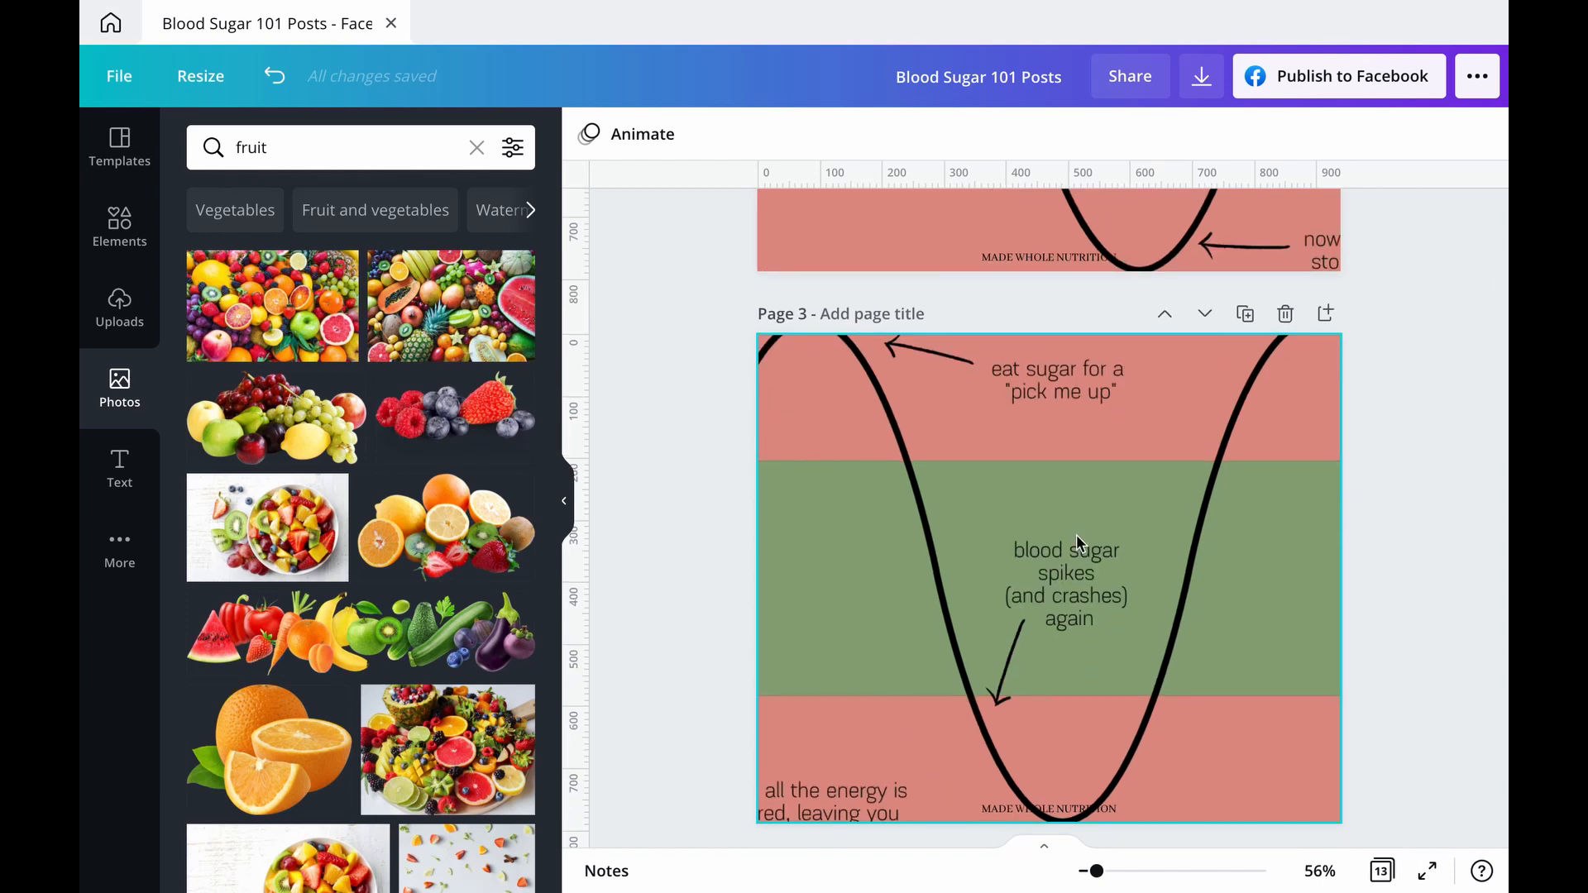
scroll(1093, 631, "down", 12)
scroll(1093, 630, "down", 9)
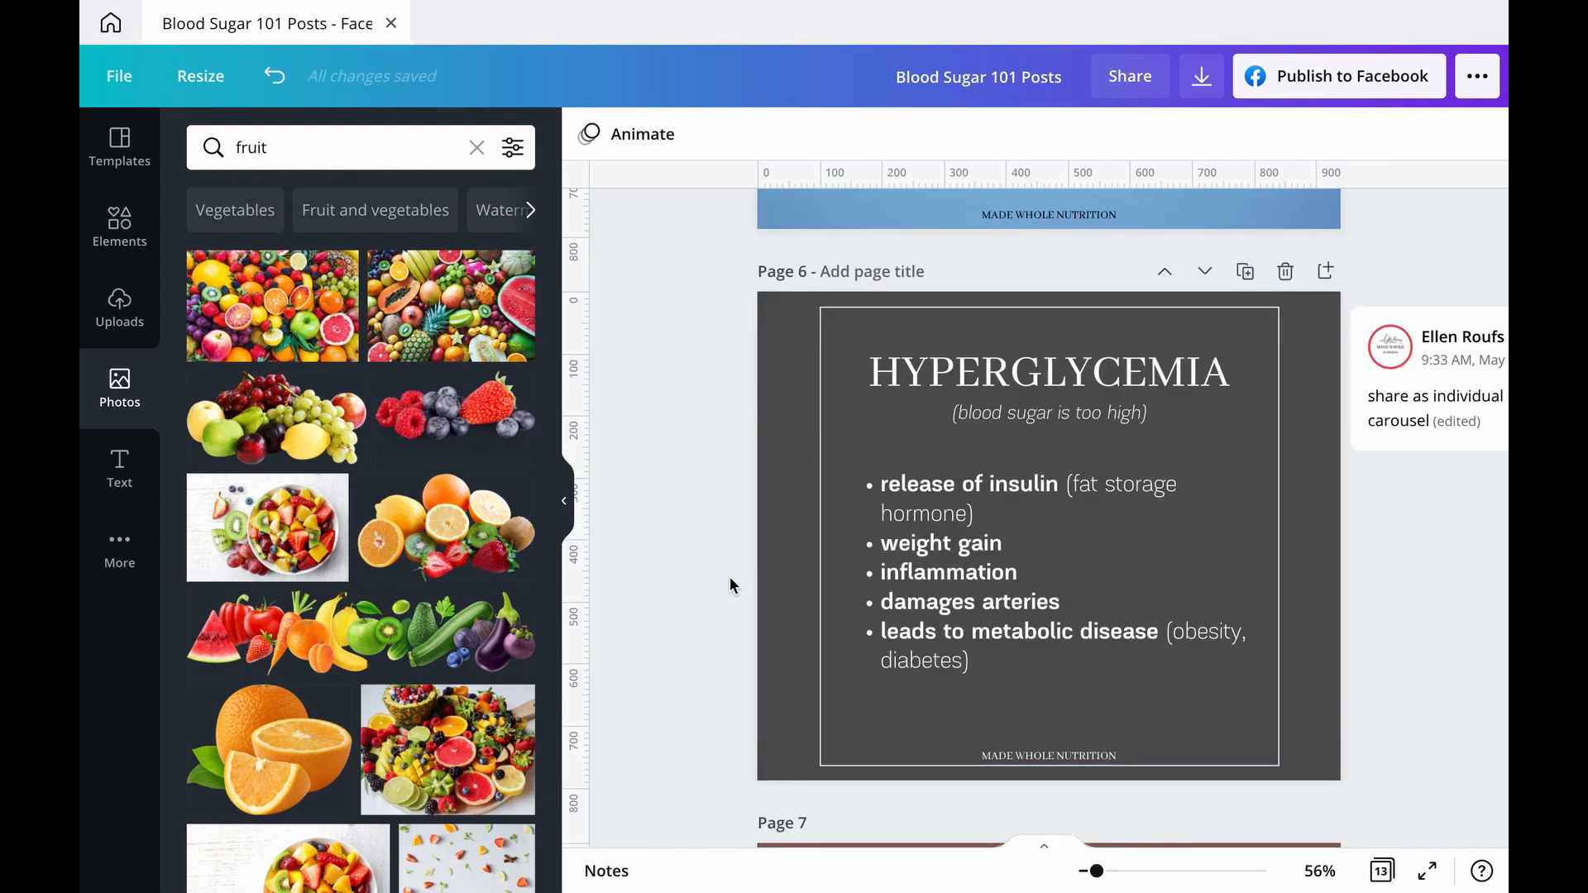
scroll(730, 585, "down", 8)
scroll(730, 585, "down", 16)
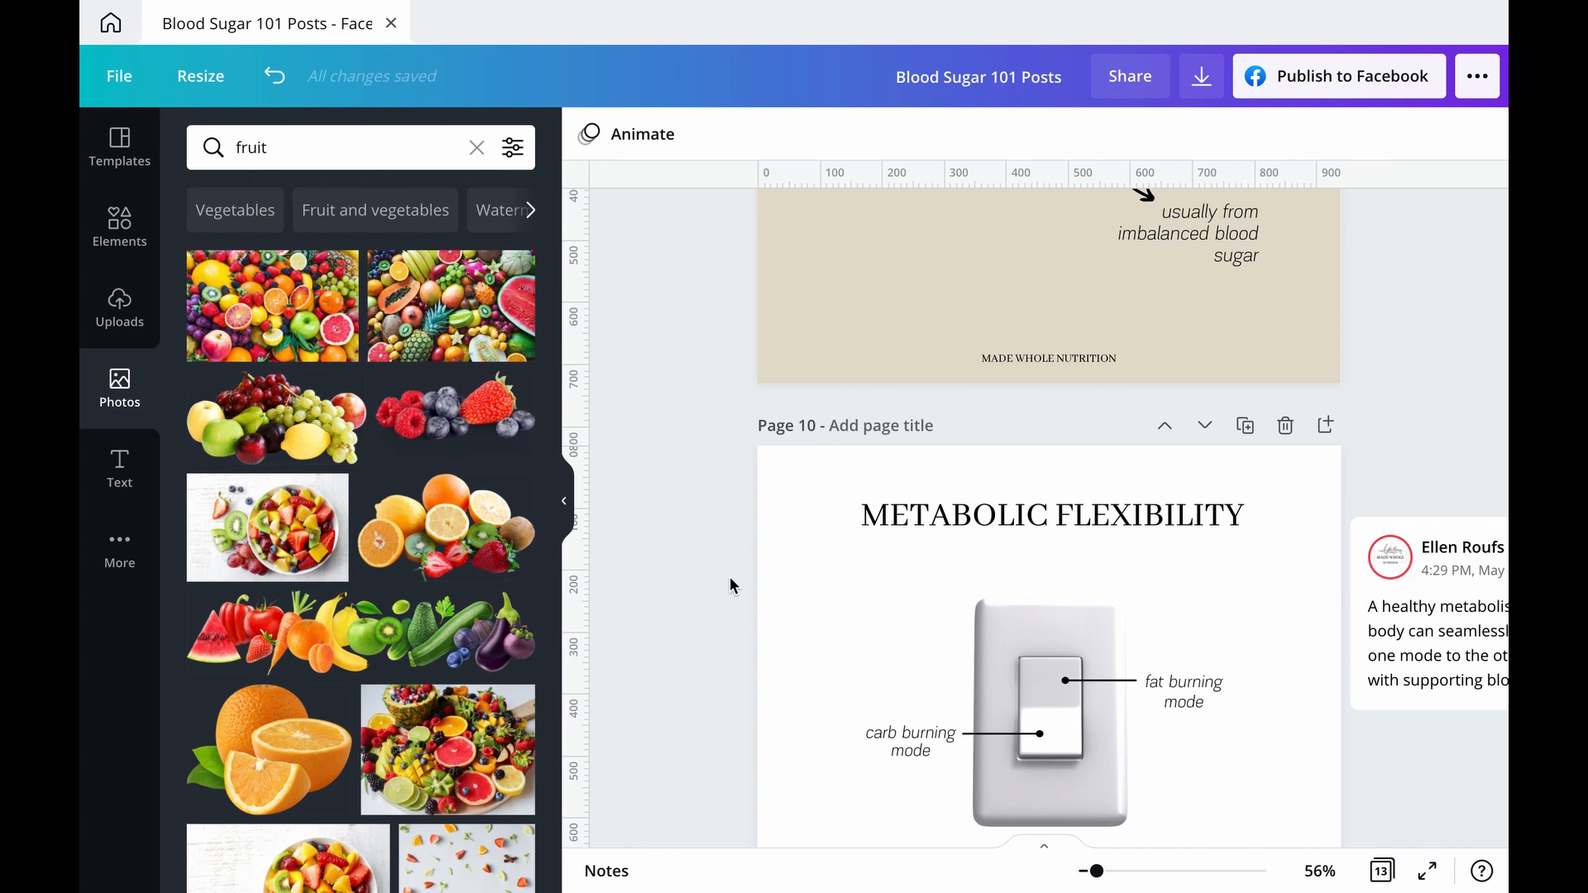
mouse_move(880, 4)
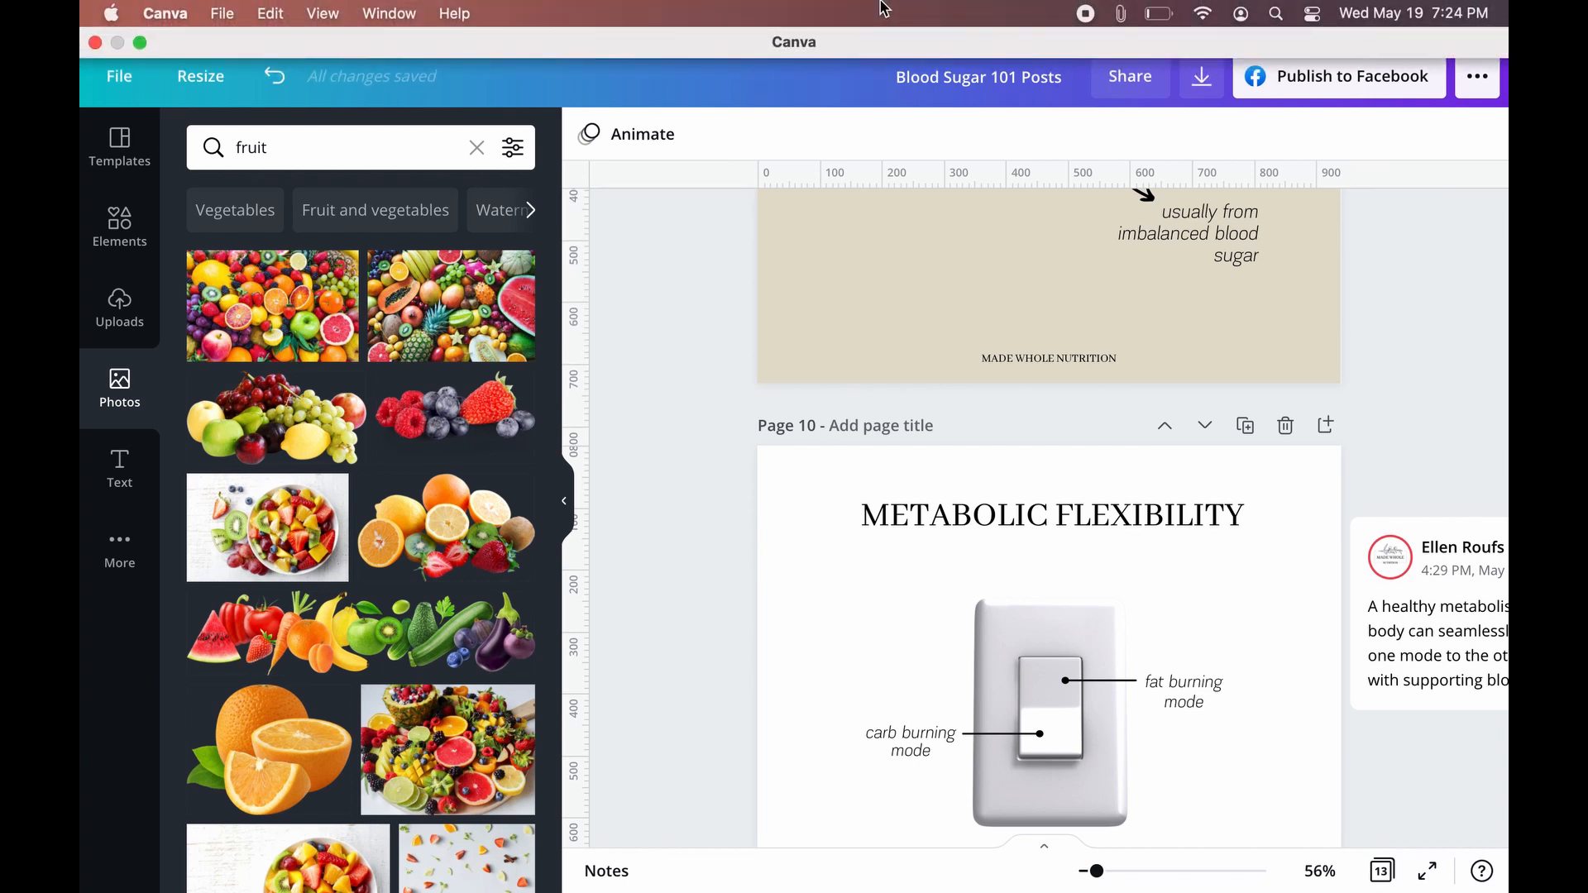